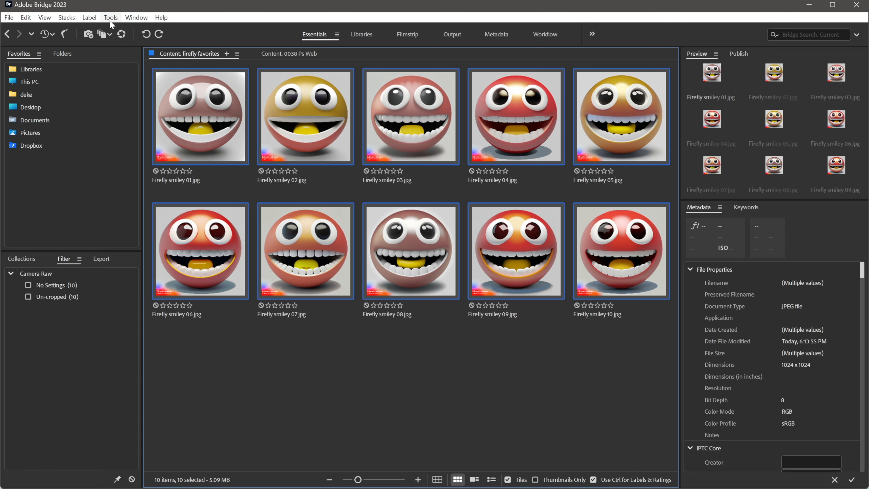
- Load the ten selected Firefly smiley images from Bridge into Photoshop as layers of a single document
{"action": "left_click", "coordinate": [110, 18]}
{"action": "mouse_move", "coordinate": [157, 146]}
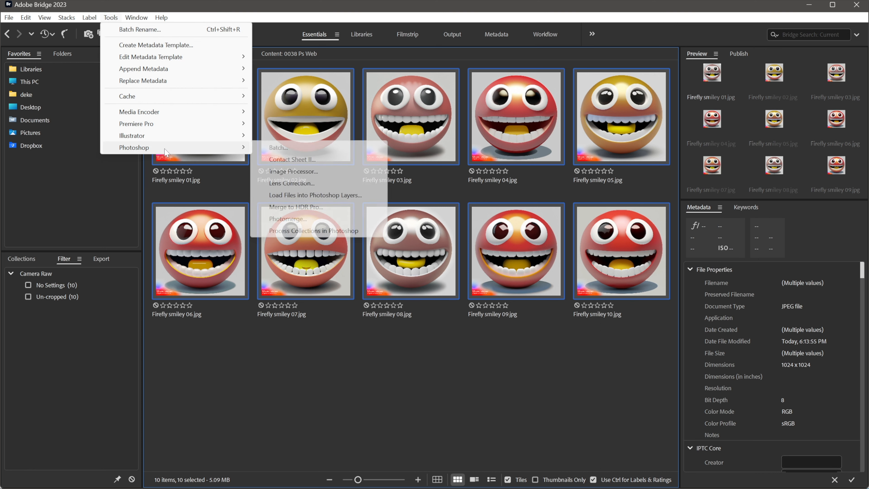
{"action": "left_click", "coordinate": [375, 198]}
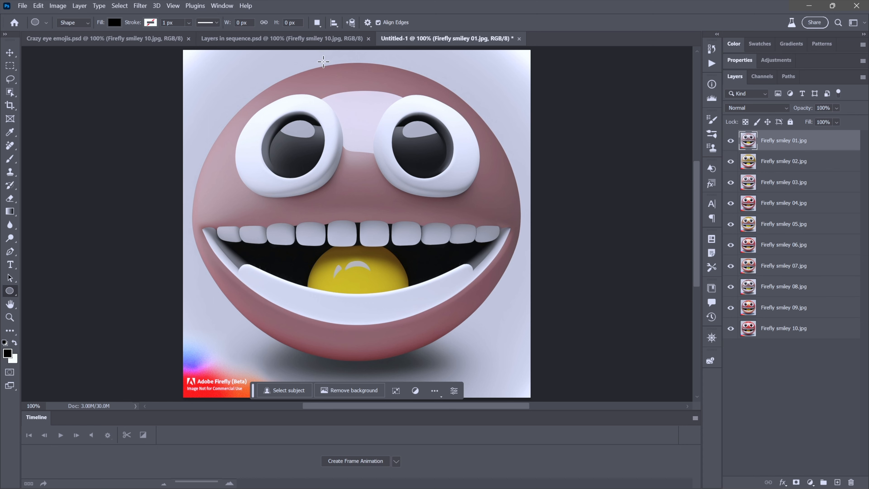
- Create a frame animation for the layered smiley document in the Timeline
{"action": "left_click", "coordinate": [221, 6]}
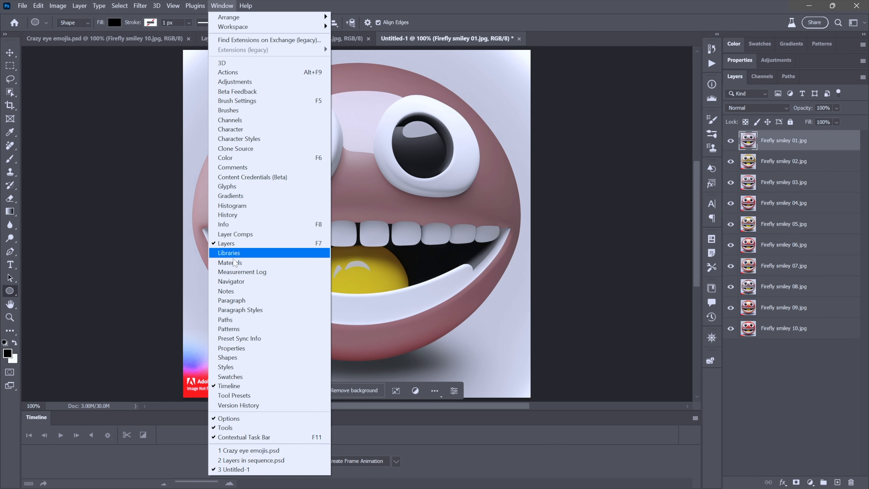
{"action": "left_click", "coordinate": [256, 383]}
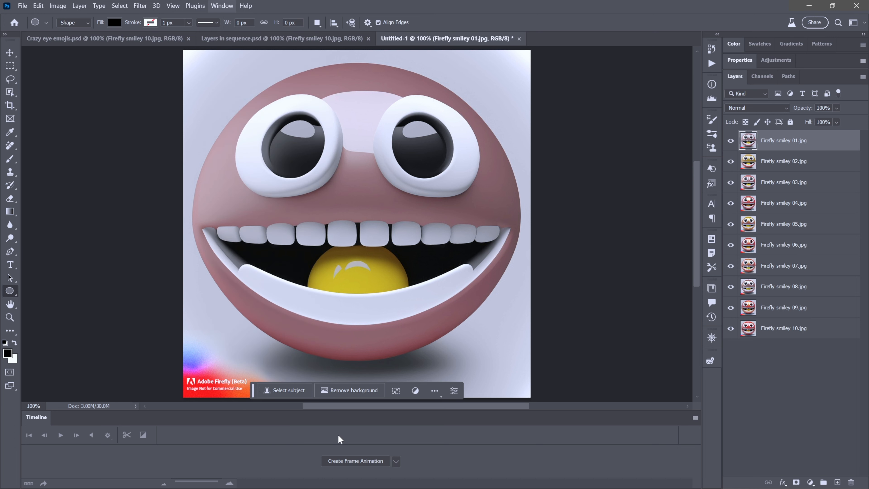
{"action": "left_click", "coordinate": [395, 461]}
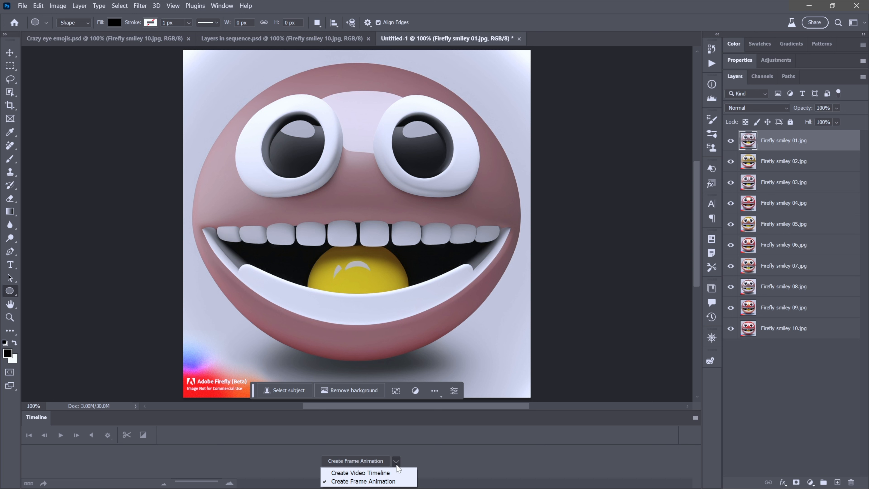
{"action": "left_click", "coordinate": [403, 482]}
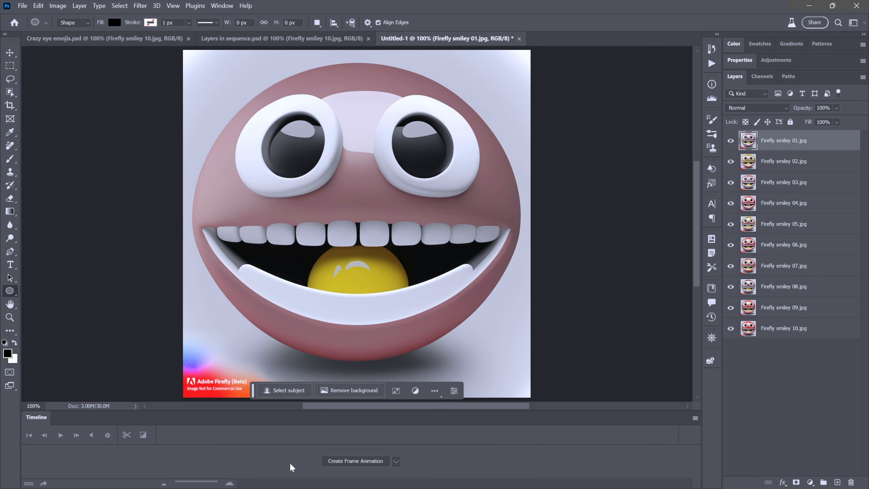
{"action": "left_click", "coordinate": [357, 462]}
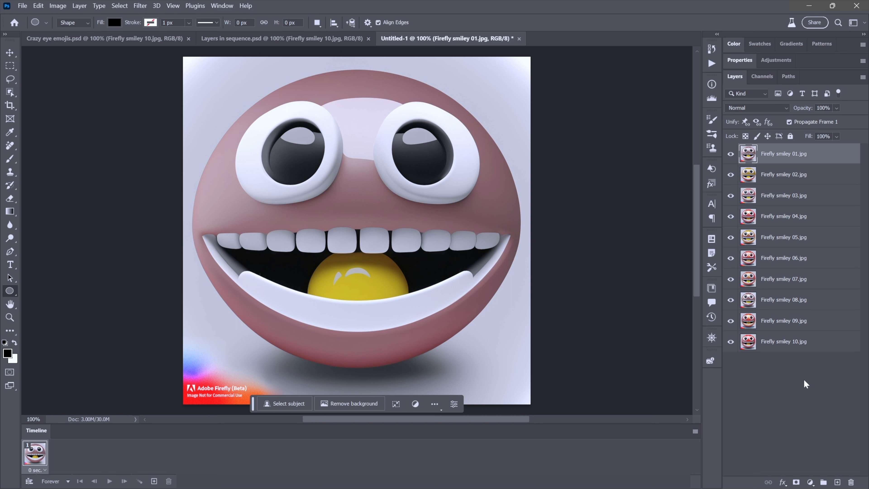
- Make animation frames from all of the document's smiley layers
{"action": "left_click", "coordinate": [695, 432]}
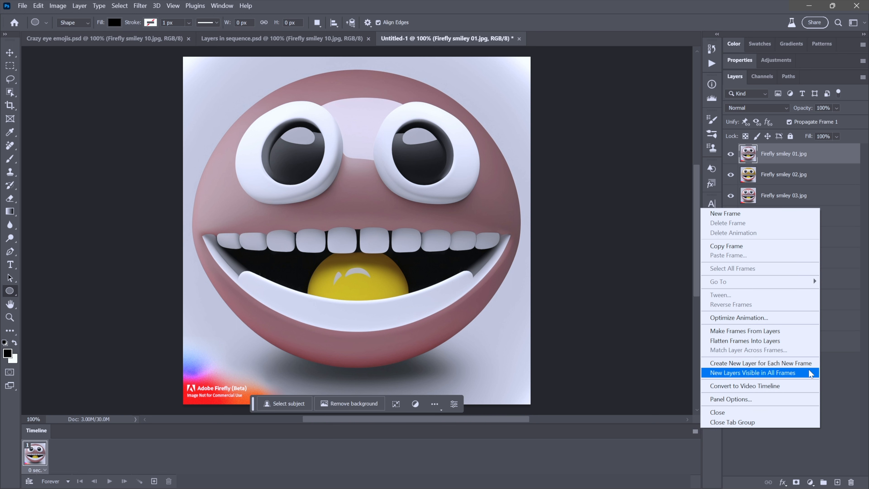
{"action": "left_click", "coordinate": [799, 331]}
{"action": "left_click", "coordinate": [695, 431]}
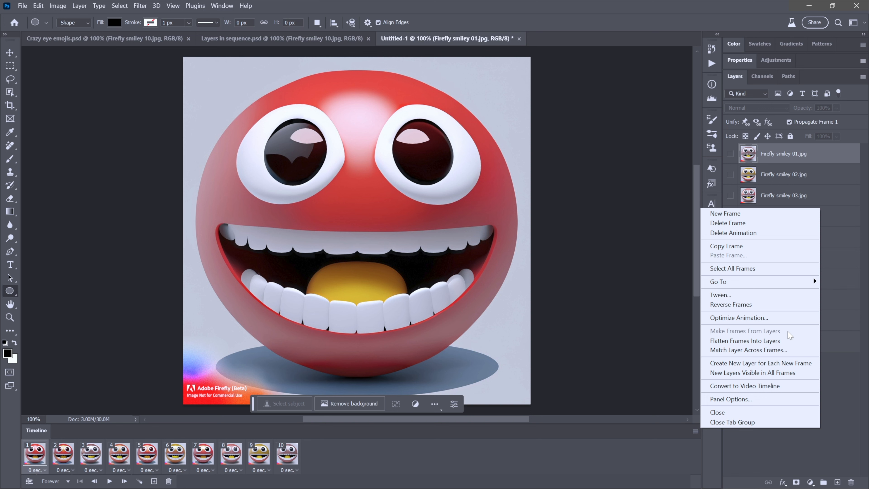
{"action": "left_click", "coordinate": [789, 337]}
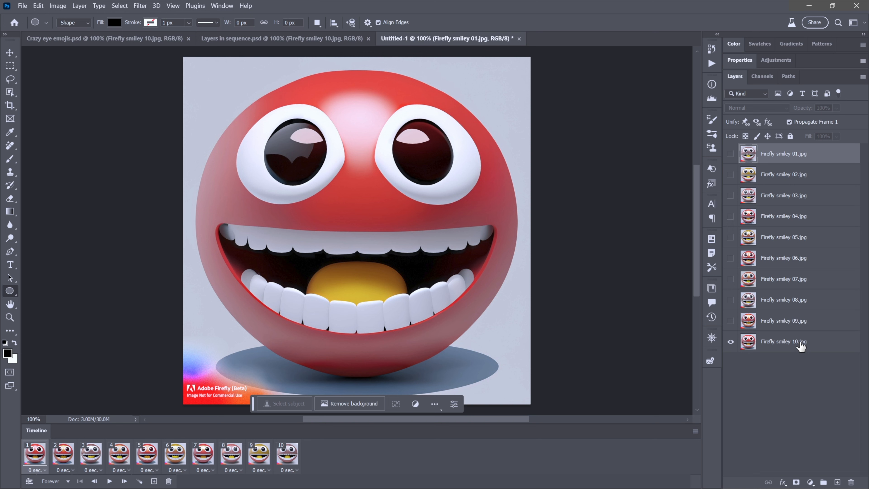
- Inspect frames 2 to 10 one by one and preview the animation's playback
{"action": "left_click", "coordinate": [64, 452]}
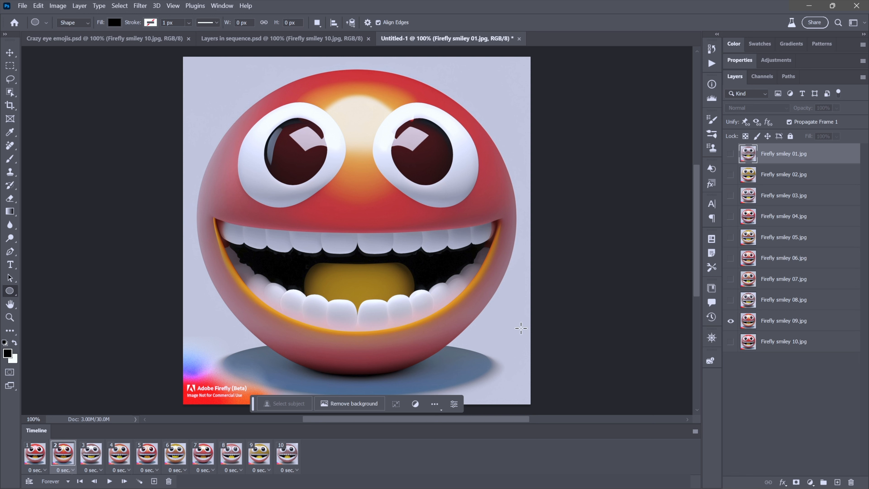
{"action": "left_click", "coordinate": [95, 452]}
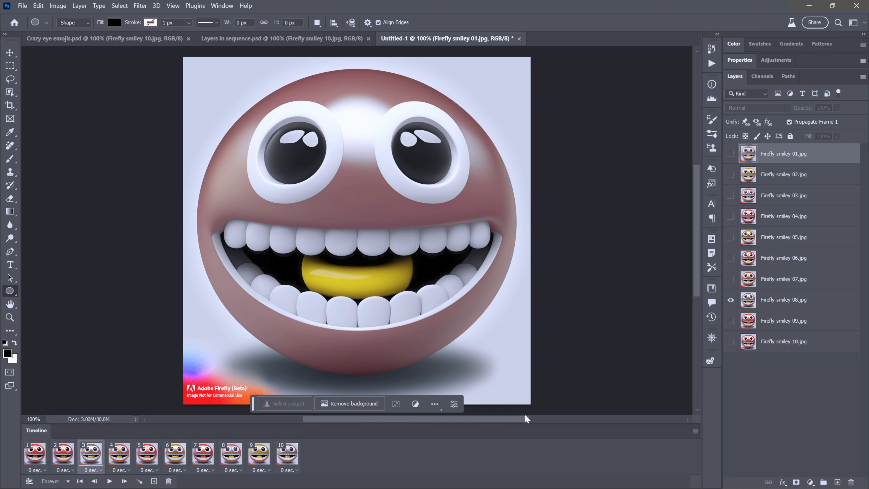
{"action": "left_click", "coordinate": [119, 456]}
{"action": "left_click", "coordinate": [149, 460]}
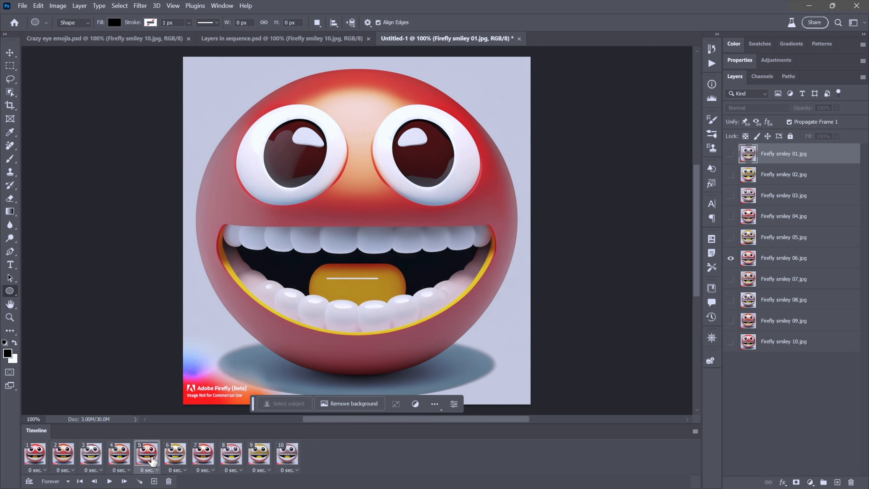
{"action": "left_click", "coordinate": [177, 460]}
{"action": "left_click", "coordinate": [204, 461]}
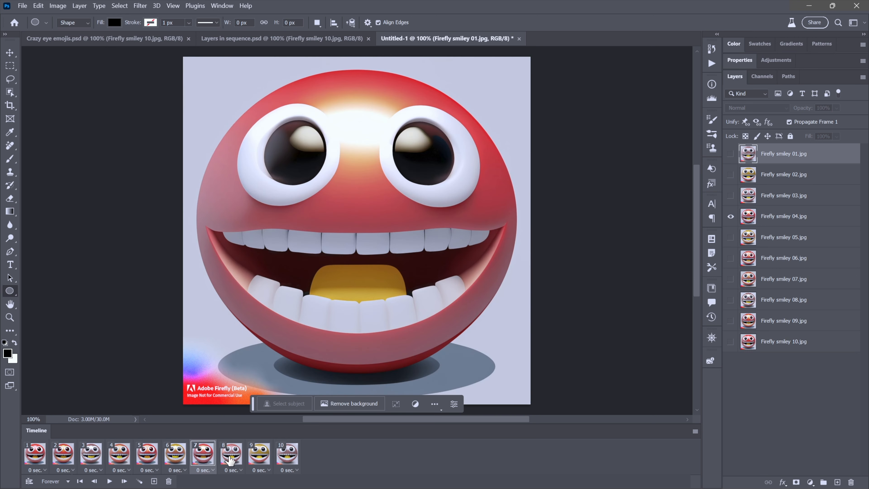
{"action": "left_click", "coordinate": [231, 461]}
{"action": "left_click", "coordinate": [254, 461]}
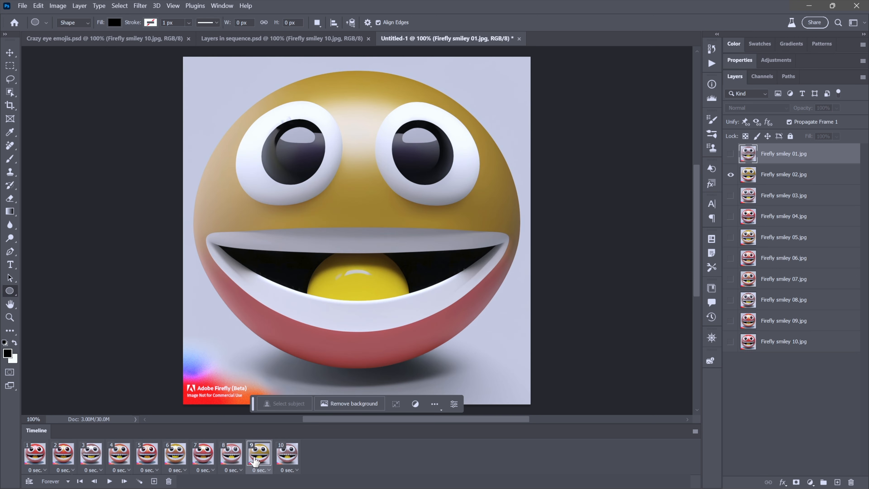
{"action": "left_click", "coordinate": [287, 460]}
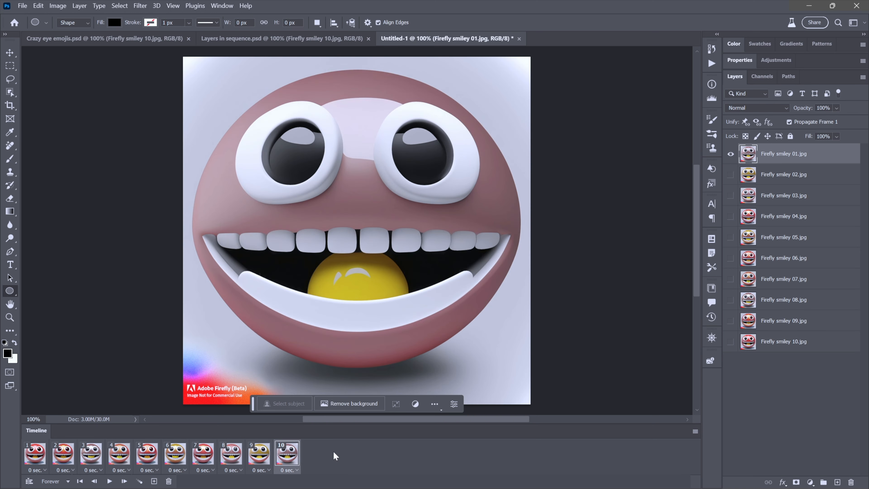
{"action": "left_click", "coordinate": [110, 482]}
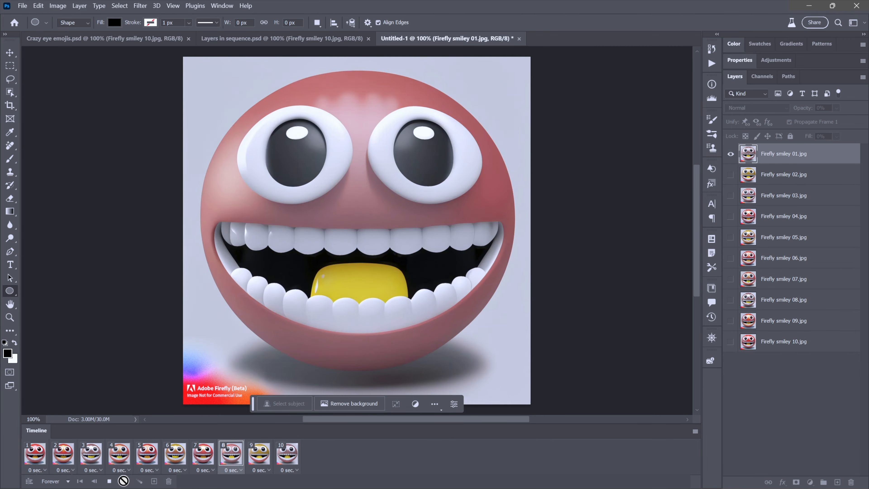
{"action": "left_click", "coordinate": [109, 481]}
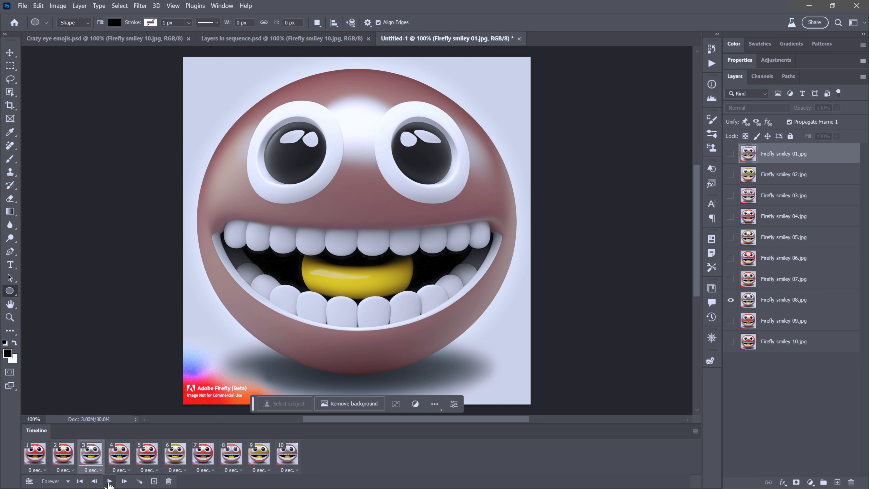
- Duplicate frame 10 to add an eleventh frame at the end of the animation
{"action": "left_click", "coordinate": [287, 459]}
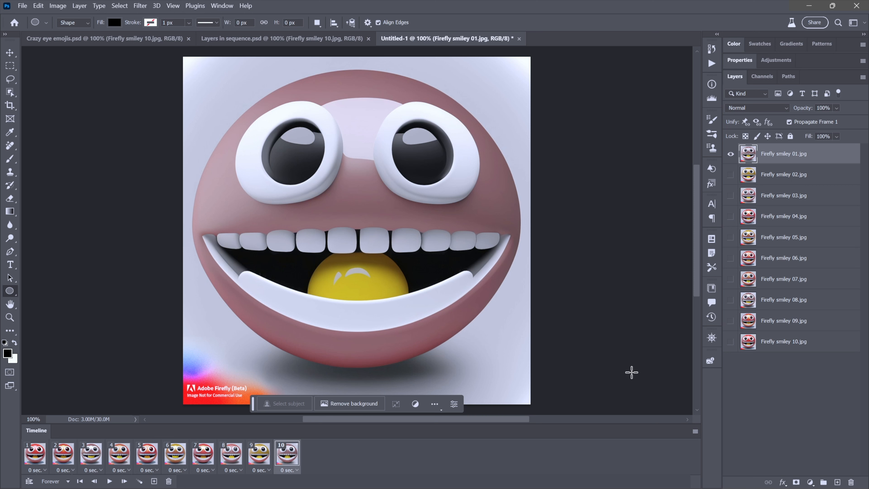
{"action": "left_click", "coordinate": [154, 481]}
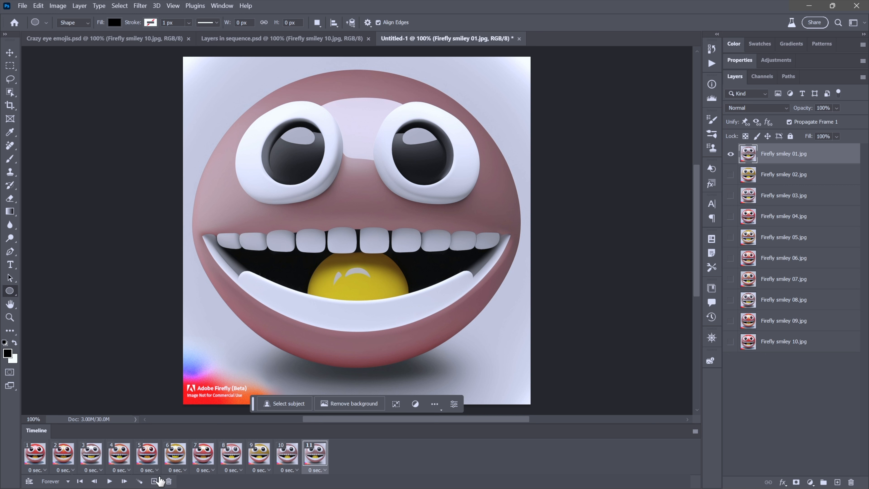
{"action": "left_click", "coordinate": [139, 482]}
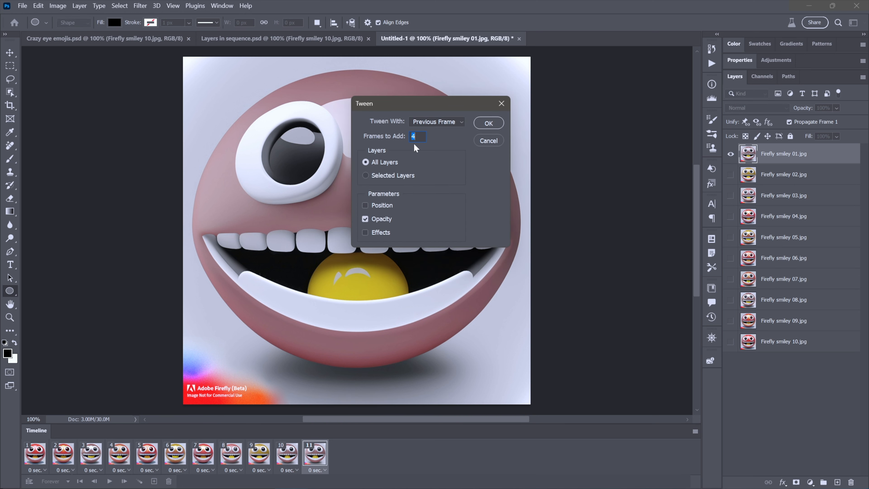
{"action": "left_click", "coordinate": [449, 122]}
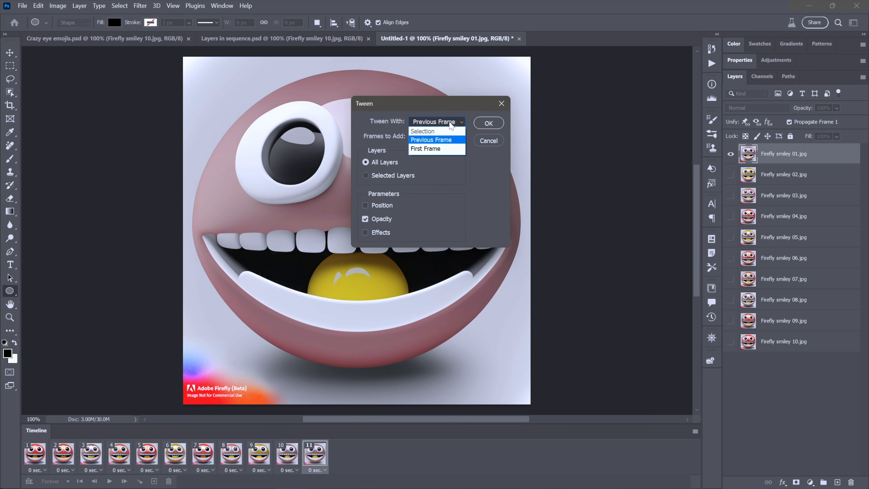
{"action": "left_click", "coordinate": [447, 148]}
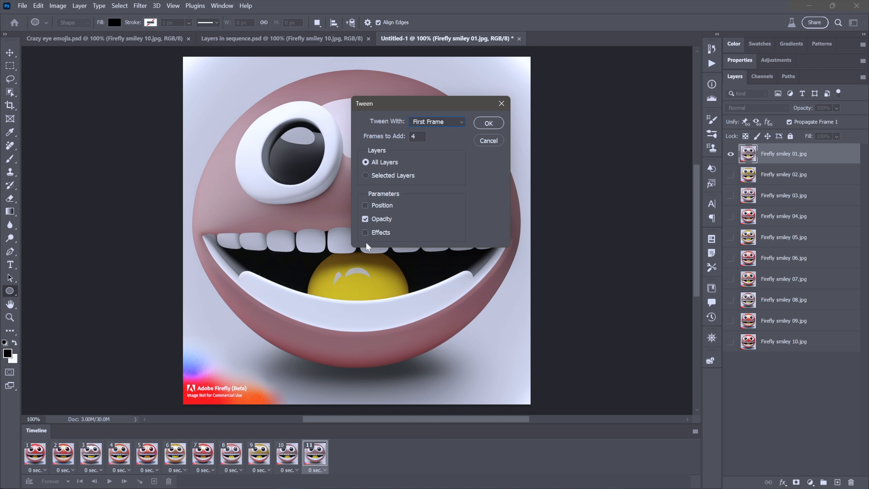
{"action": "left_click", "coordinate": [365, 218]}
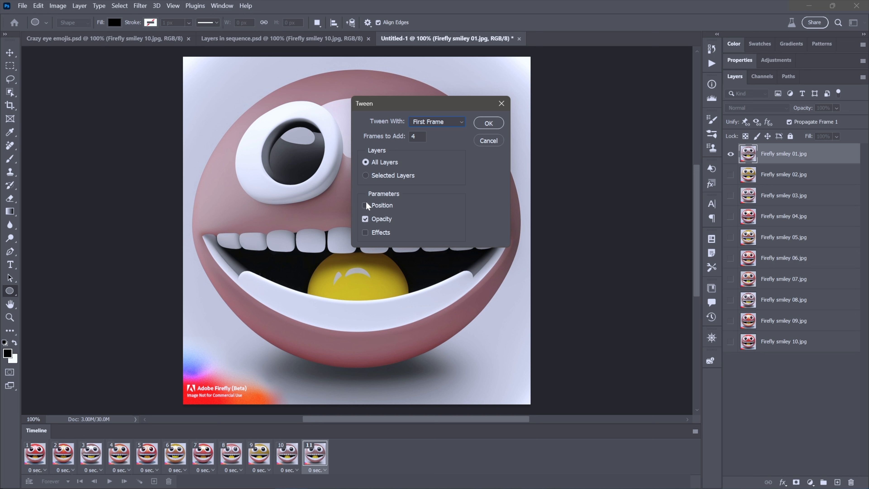
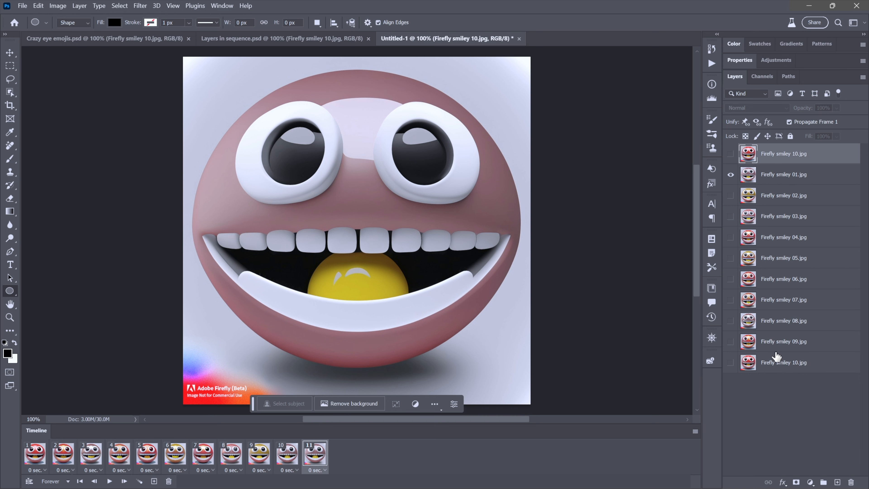
- Show the topmost Firefly smiley 10.jpg layer in frame 11
{"action": "left_click", "coordinate": [730, 154]}
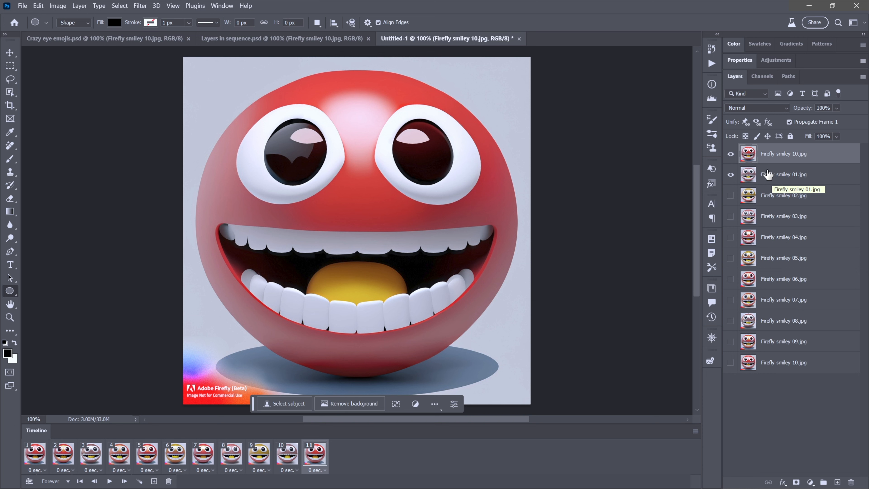
- Show the preceding frame's layer beneath the current one: Firefly smiley 10.jpg in frame 2, 09 in frame 3 and 08 in frame 4
{"action": "left_click", "coordinate": [36, 453]}
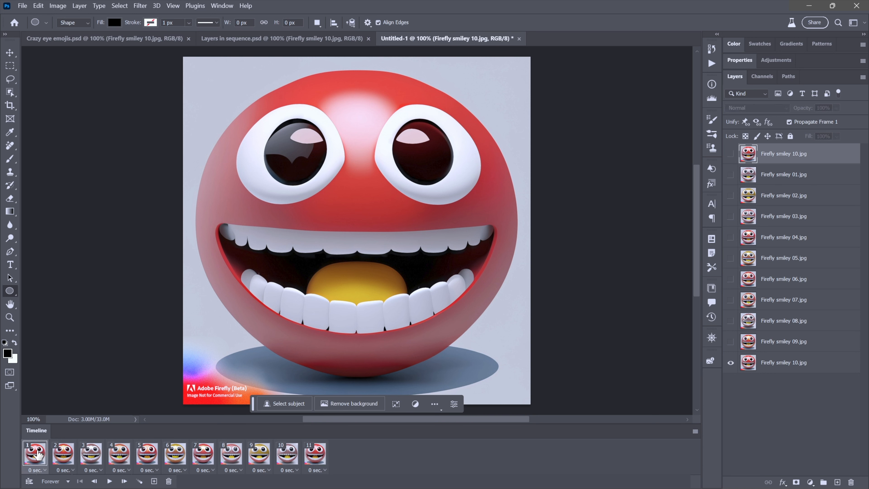
{"action": "left_click", "coordinate": [61, 460]}
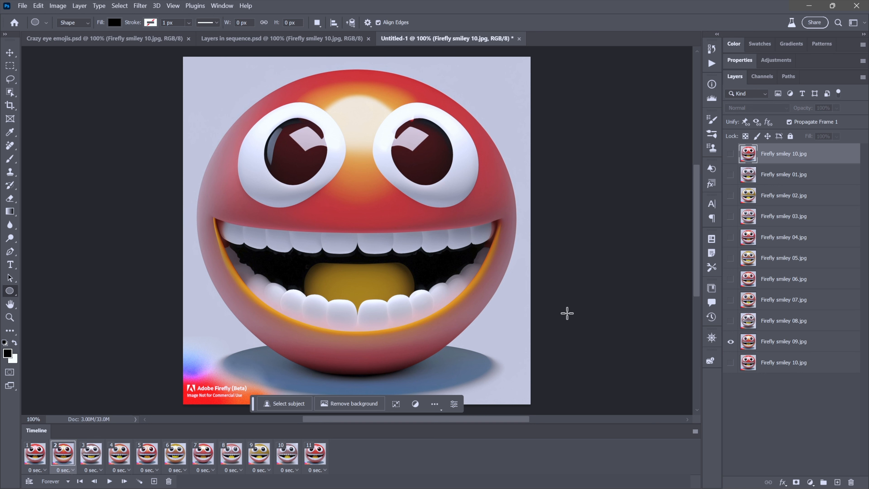
{"action": "left_click", "coordinate": [730, 363]}
{"action": "left_click", "coordinate": [93, 457]}
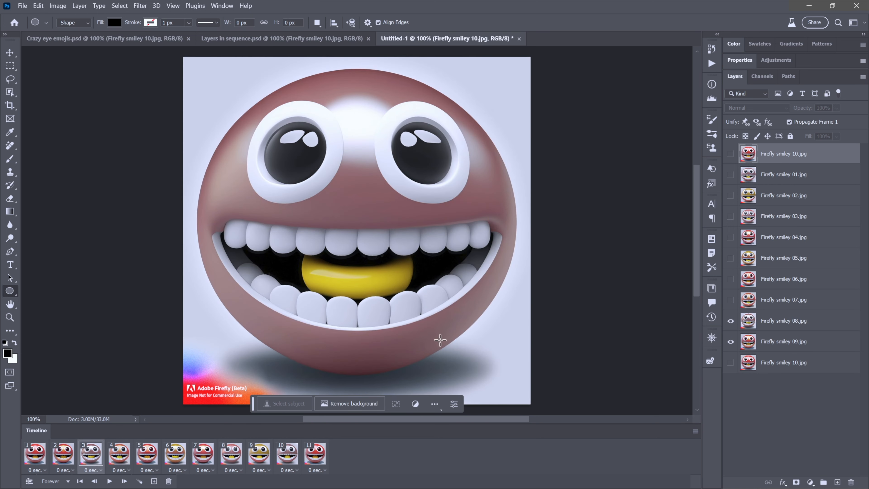
{"action": "left_click", "coordinate": [120, 461]}
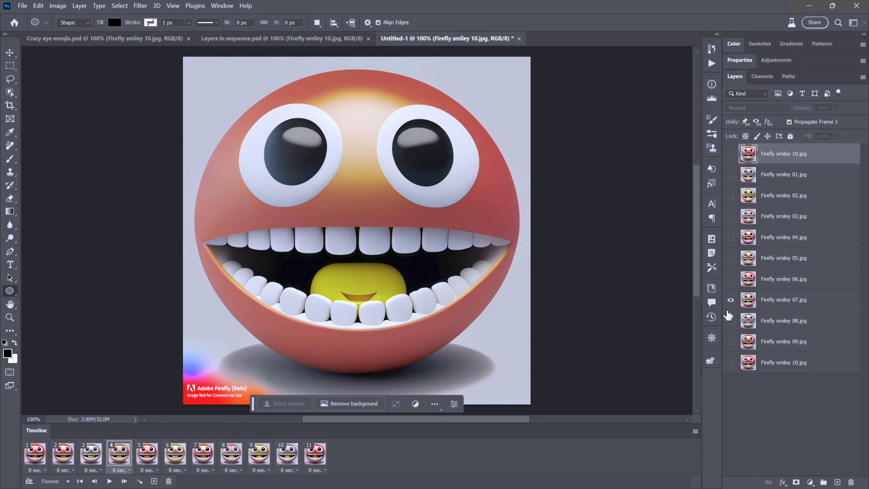
- Show the preceding frame's layer beneath the current one: Firefly smiley 07.jpg in frame 5, 06 in frame 6 and 05 in frame 7
{"action": "left_click", "coordinate": [150, 458]}
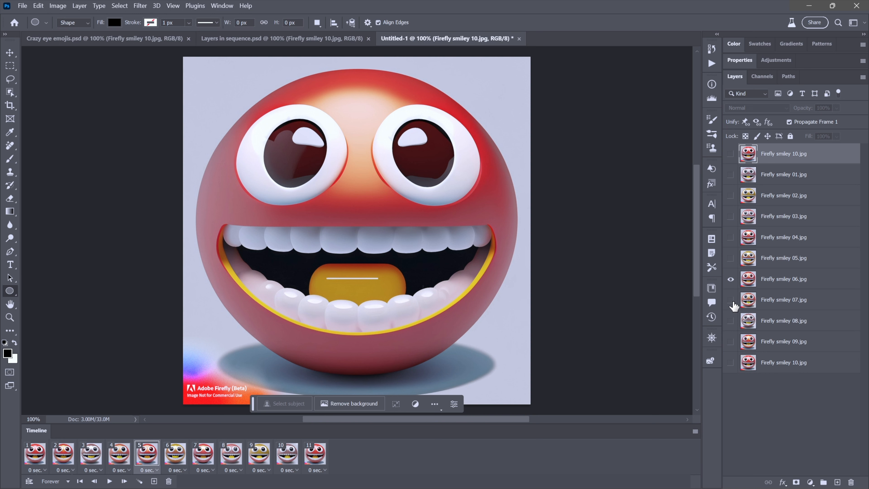
{"action": "left_click", "coordinate": [731, 300]}
{"action": "left_click", "coordinate": [181, 459]}
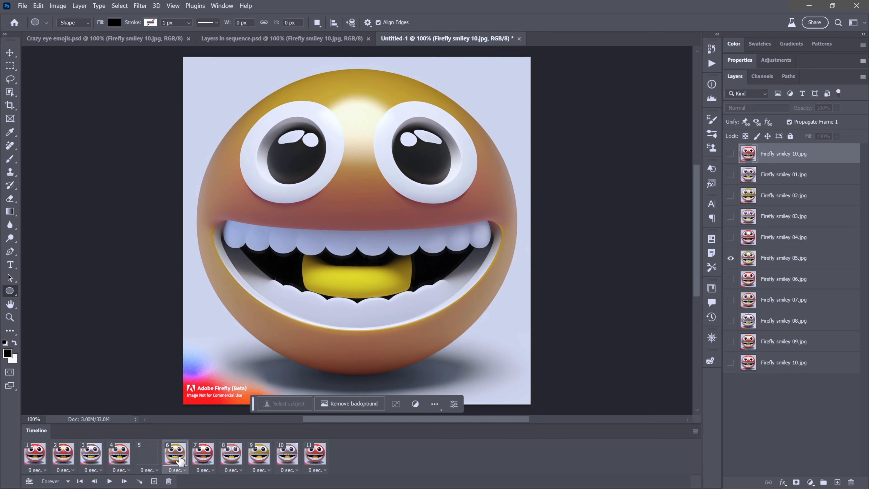
{"action": "left_click", "coordinate": [730, 278]}
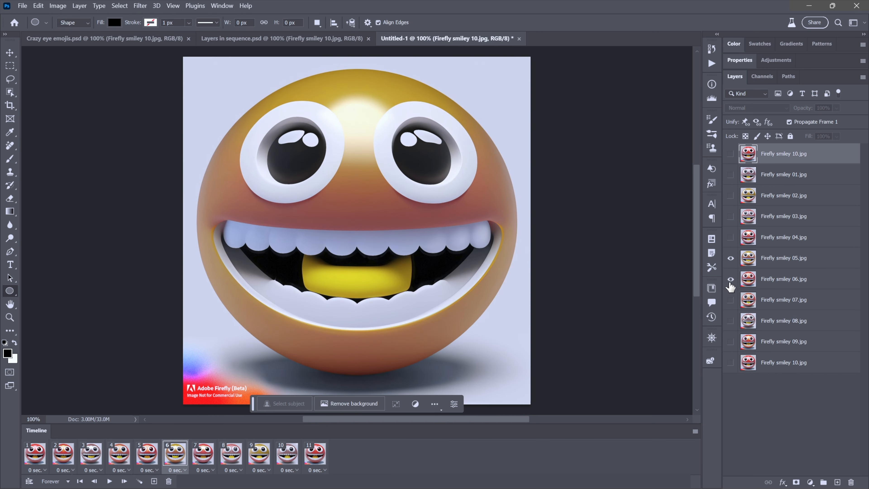
{"action": "left_click", "coordinate": [202, 455]}
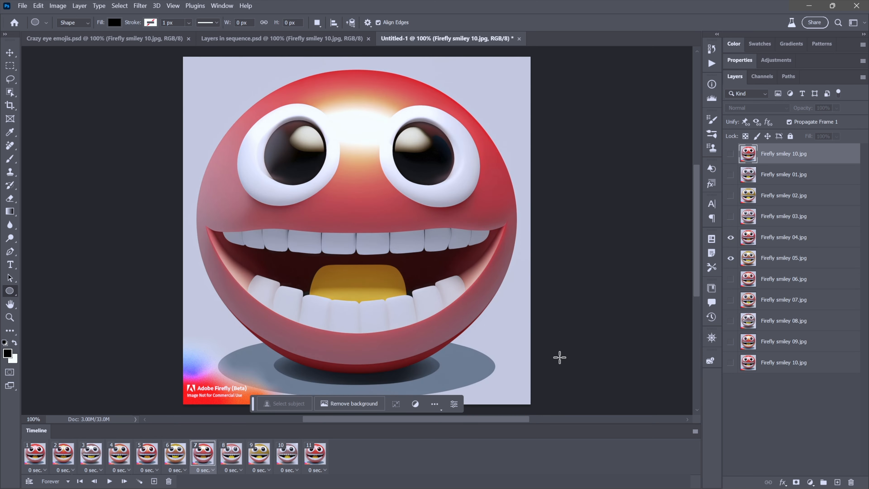
- Show the preceding frame's layer beneath the current one: Firefly smiley 04.jpg in frame 8, 03 in frame 9 and 02 in frame 10
{"action": "left_click", "coordinate": [232, 455]}
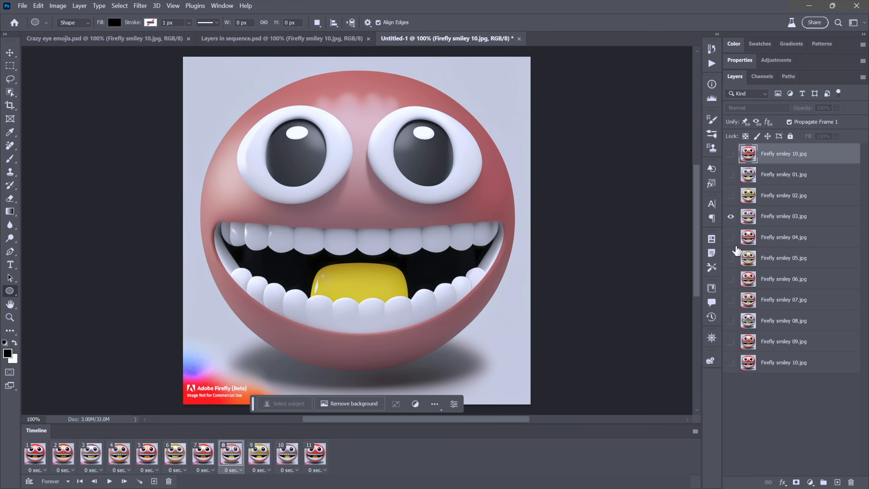
{"action": "left_click", "coordinate": [730, 237]}
{"action": "left_click", "coordinate": [260, 453]}
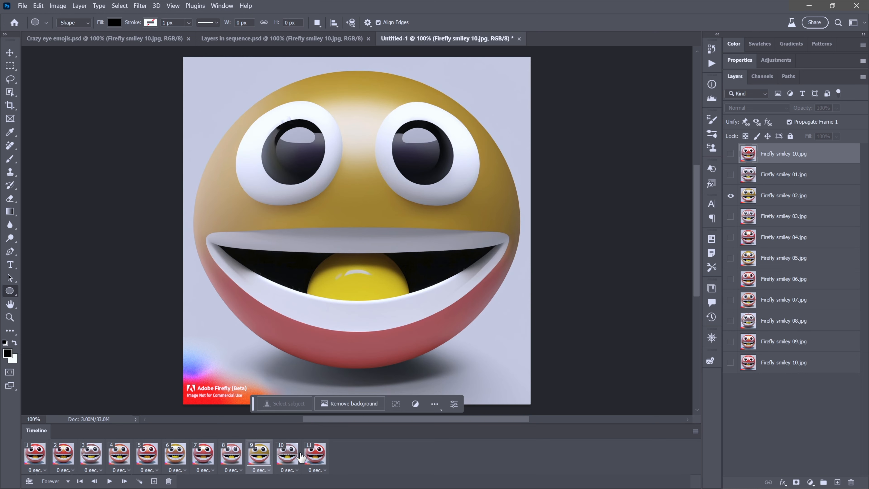
{"action": "left_click", "coordinate": [731, 216]}
{"action": "left_click", "coordinate": [286, 454]}
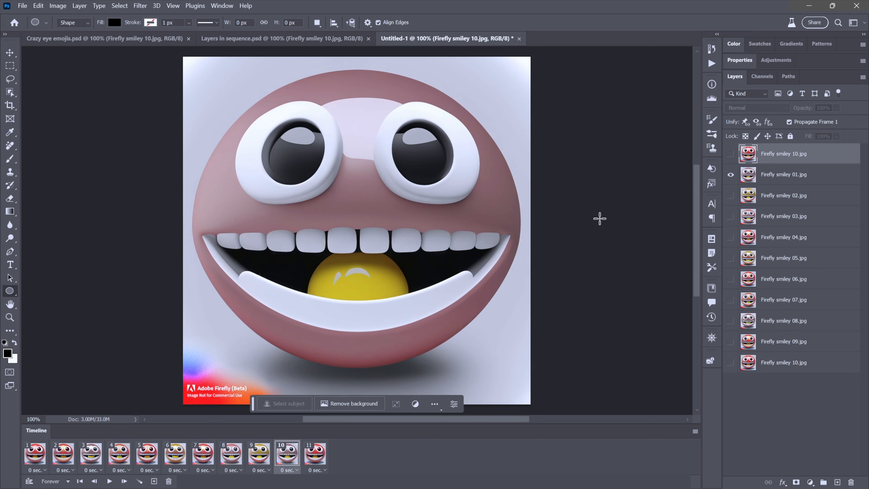
{"action": "left_click", "coordinate": [730, 195]}
{"action": "left_click", "coordinate": [36, 453]}
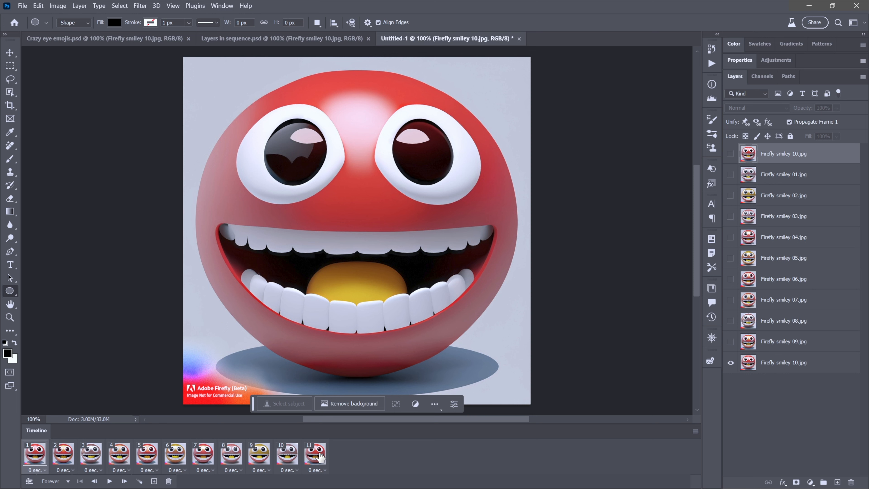
{"action": "left_click", "coordinate": [139, 481]}
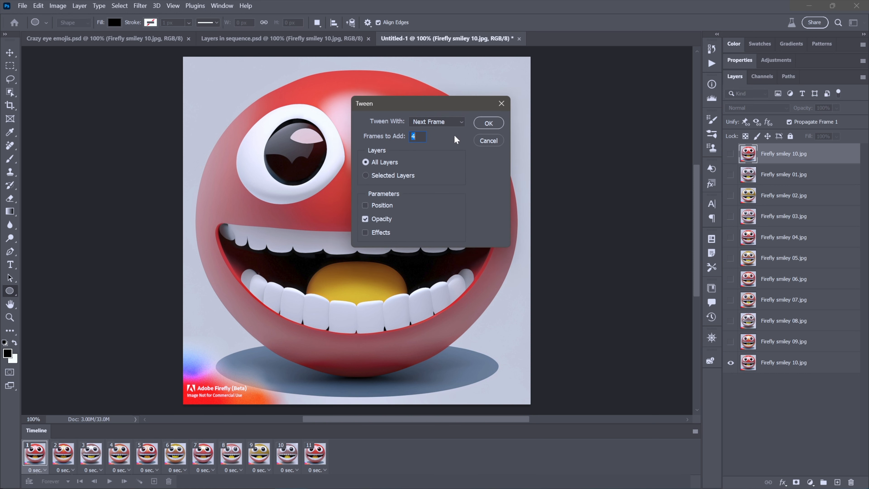
{"action": "left_click", "coordinate": [483, 142]}
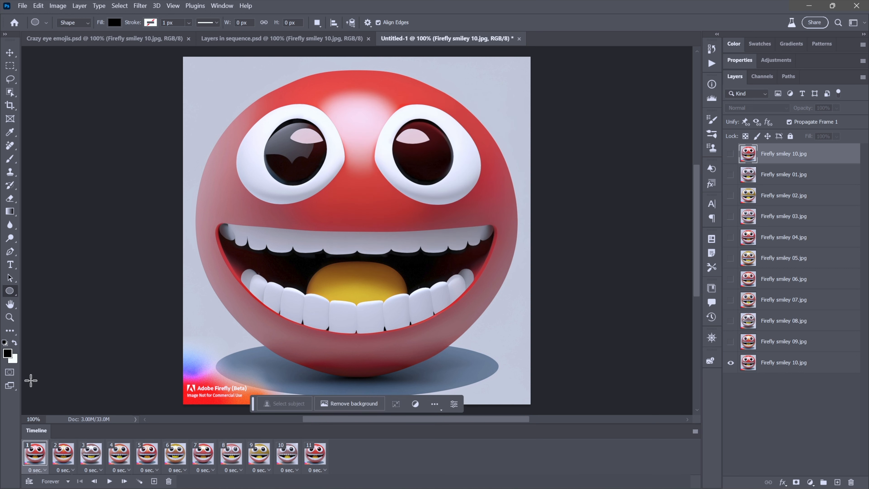
- Try to tween the whole range of frames 1 to 11 at once and preview the playback
{"action": "left_click", "coordinate": [315, 458], "text": "shift"}
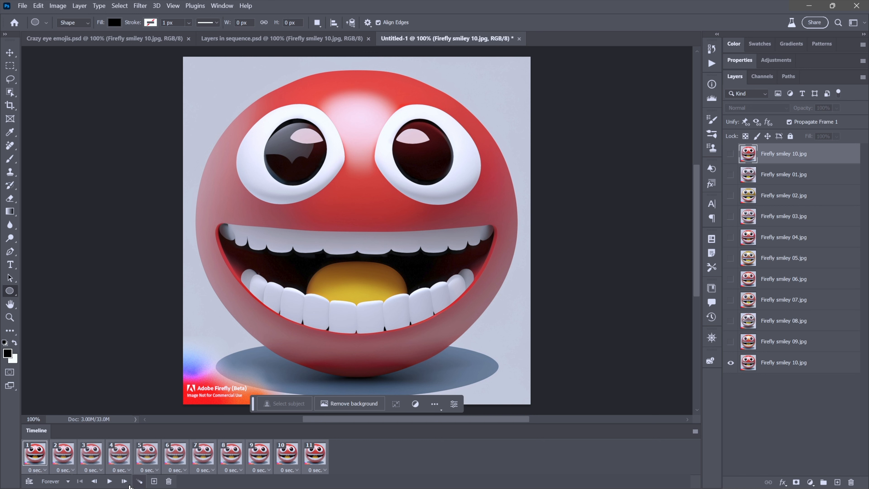
{"action": "left_click", "coordinate": [108, 482]}
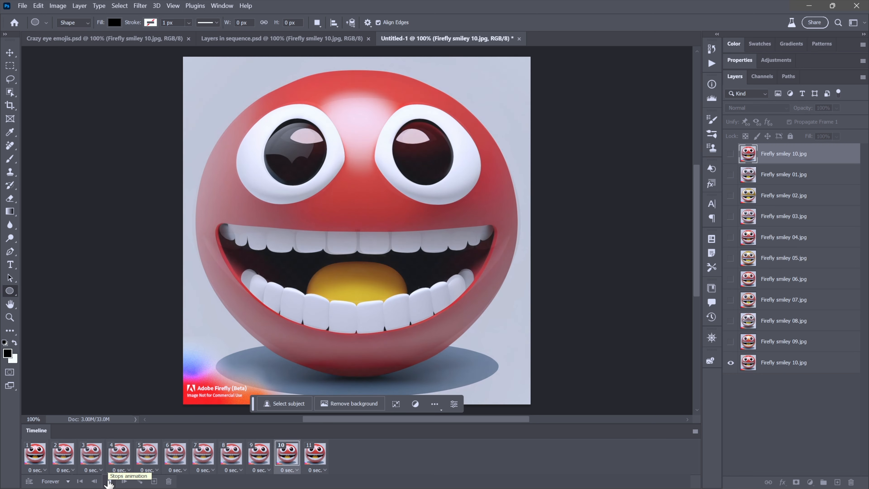
{"action": "left_click", "coordinate": [108, 482]}
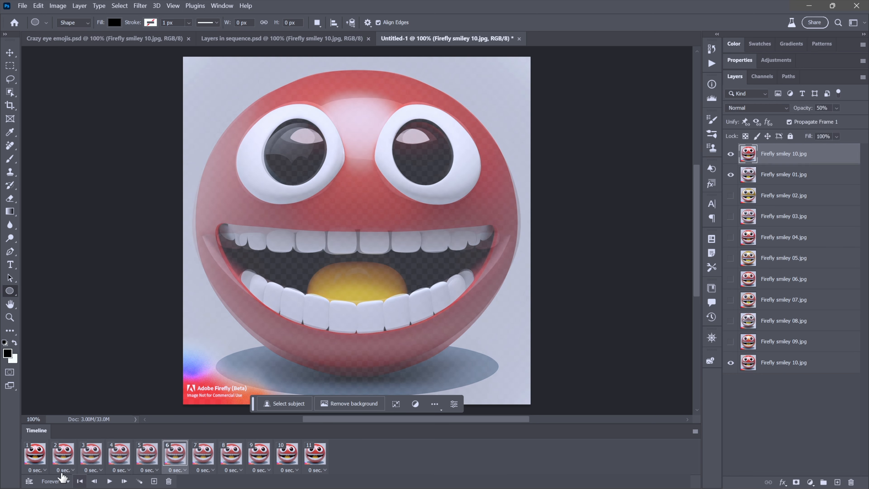
{"action": "left_click", "coordinate": [34, 455]}
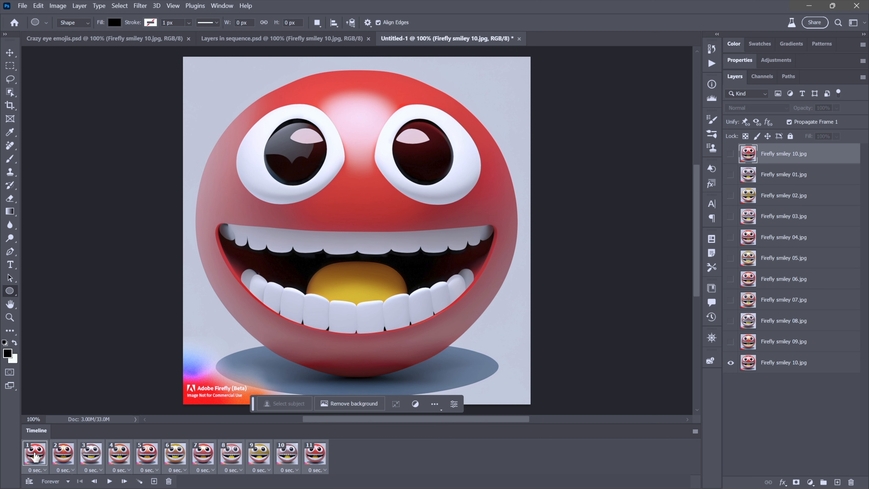
{"action": "left_click", "coordinate": [139, 482]}
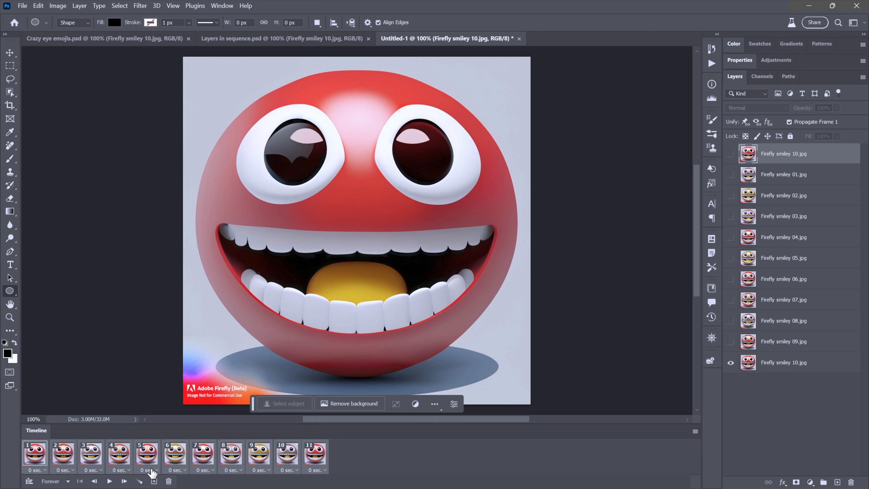
{"action": "key", "text": "ctrl+z"}
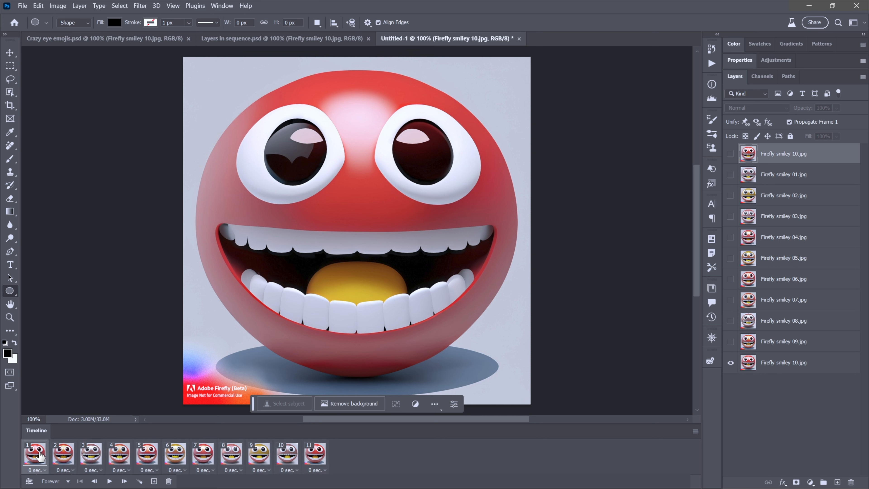
- Tween frame 1 with the next frame across all layers, adding 4 frames with only the Opacity parameter enabled
{"action": "left_click", "coordinate": [139, 482]}
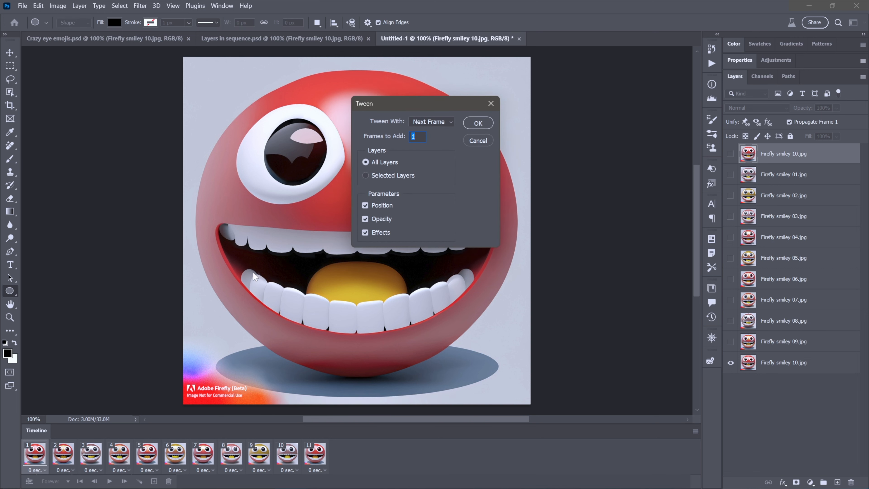
{"action": "left_click", "coordinate": [364, 205]}
{"action": "left_click_drag", "start_coordinate": [417, 137], "coordinate": [411, 137]}
{"action": "left_click", "coordinate": [476, 123]}
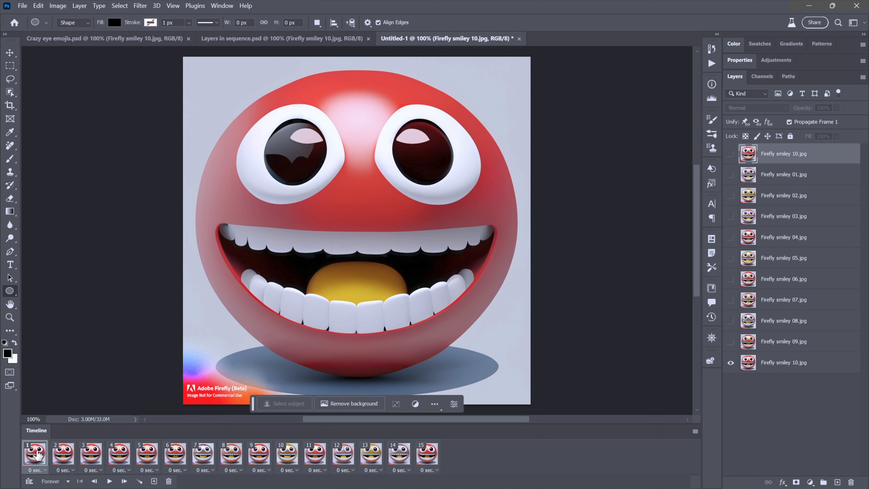
- Check the in-between frames 2 to 5 and tween frame 6 with the next frame, adding 4 opacity-only frames
{"action": "left_click", "coordinate": [65, 455]}
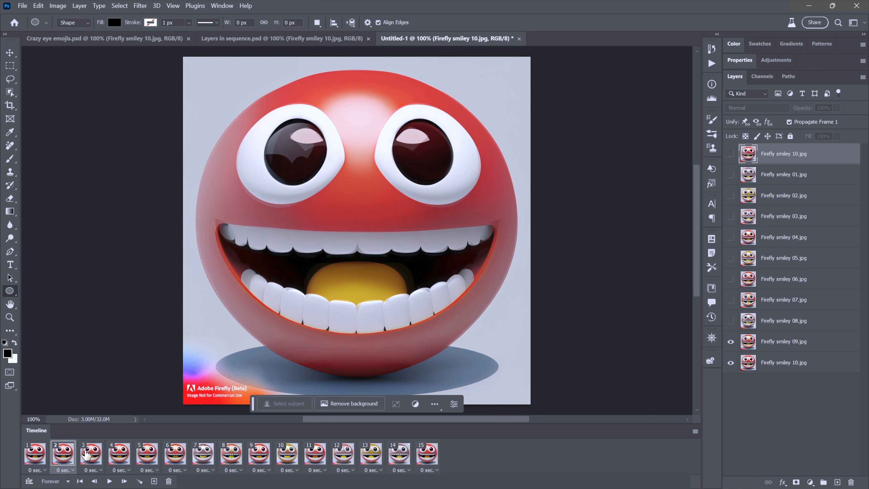
{"action": "left_click", "coordinate": [90, 455]}
{"action": "left_click", "coordinate": [117, 456]}
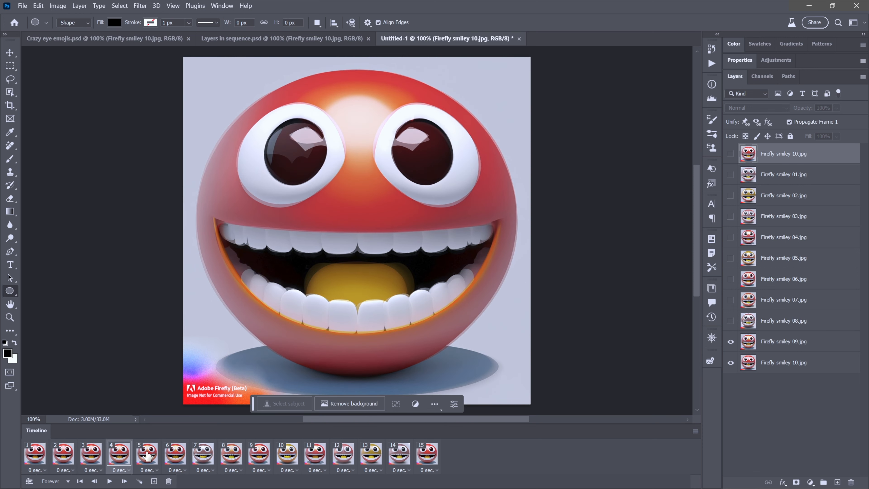
{"action": "left_click", "coordinate": [147, 456]}
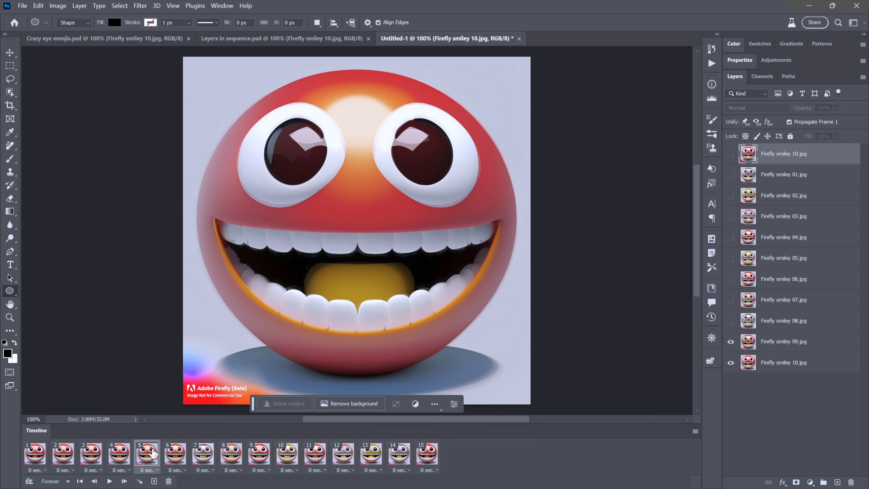
{"action": "left_click", "coordinate": [176, 457]}
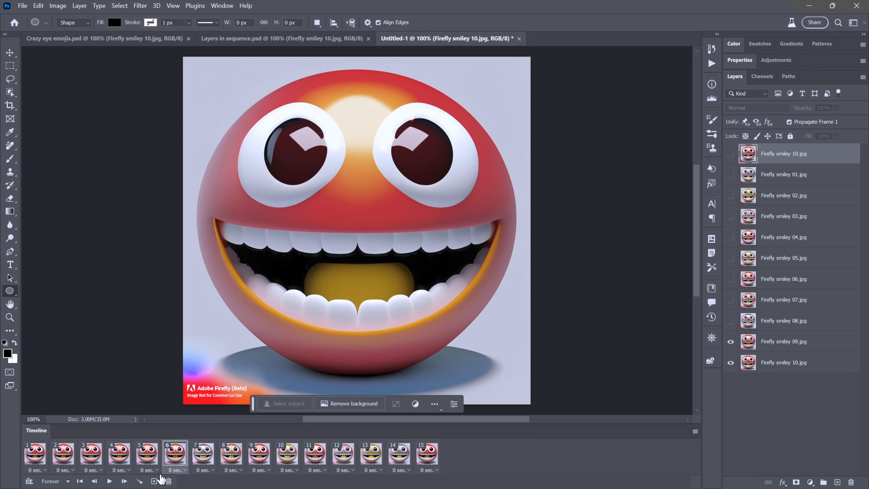
{"action": "left_click", "coordinate": [139, 481]}
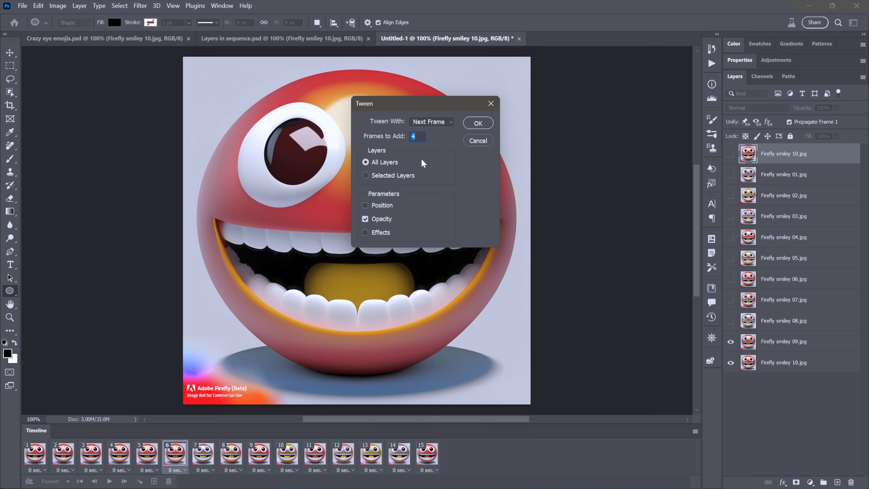
{"action": "left_click", "coordinate": [477, 125]}
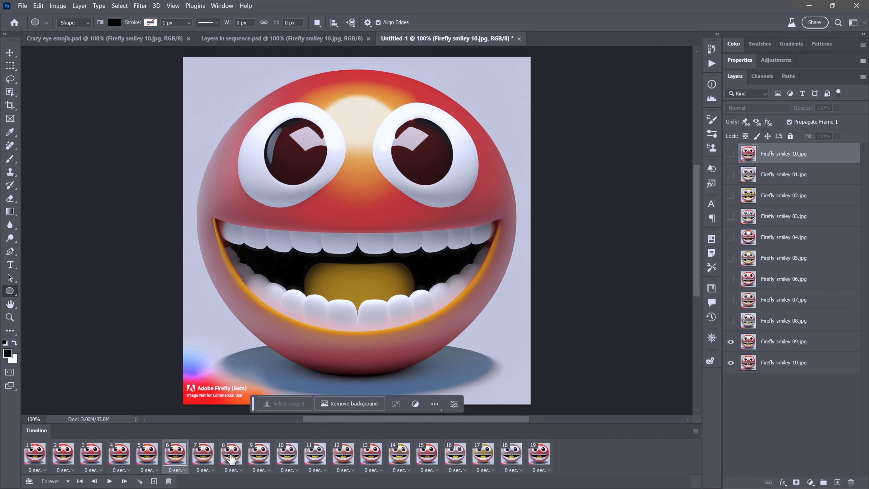
- Tween frame 11 and frame 16 each with their next frame, adding 4 opacity-only frames per tween
{"action": "left_click", "coordinate": [317, 455]}
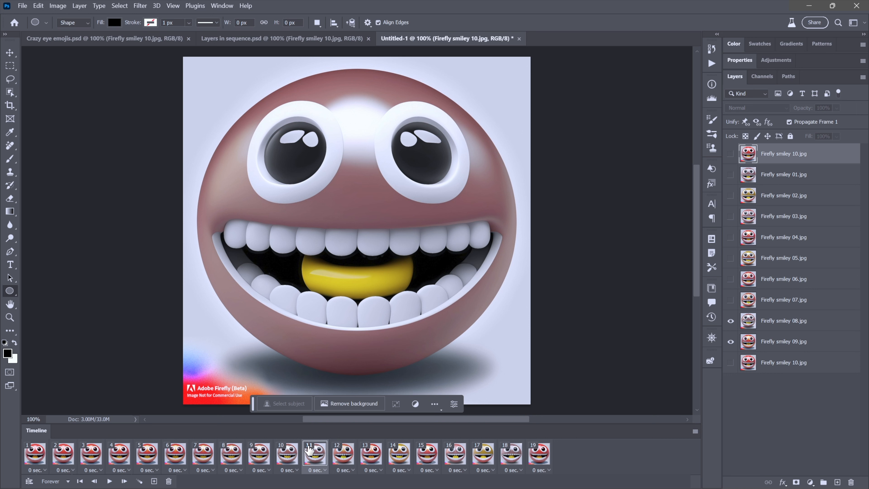
{"action": "left_click", "coordinate": [139, 483]}
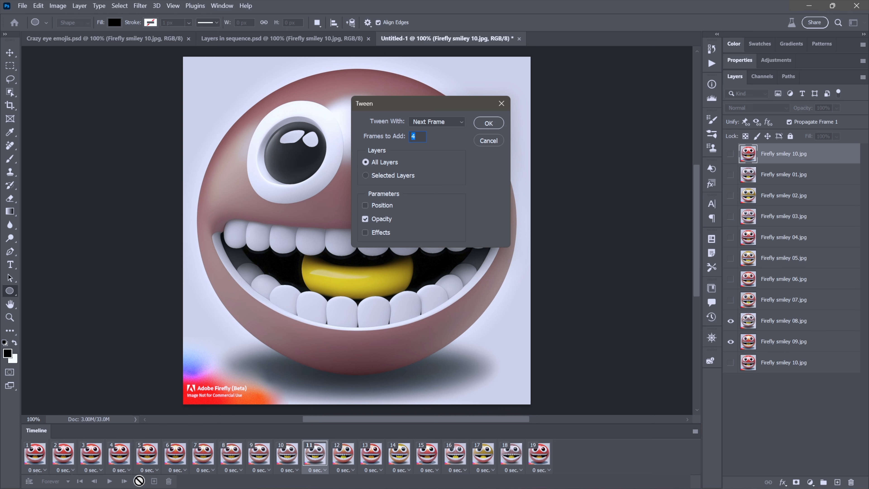
{"action": "key", "text": "Return"}
{"action": "left_click", "coordinate": [456, 453]}
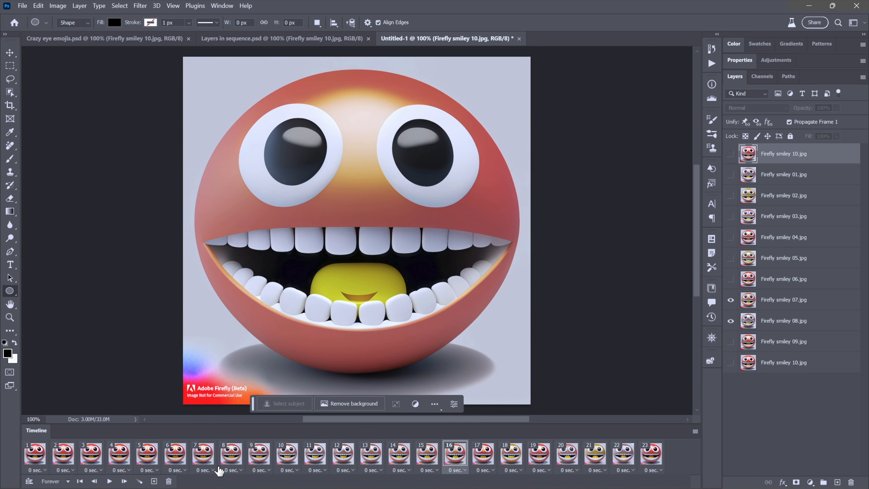
{"action": "left_click", "coordinate": [140, 482]}
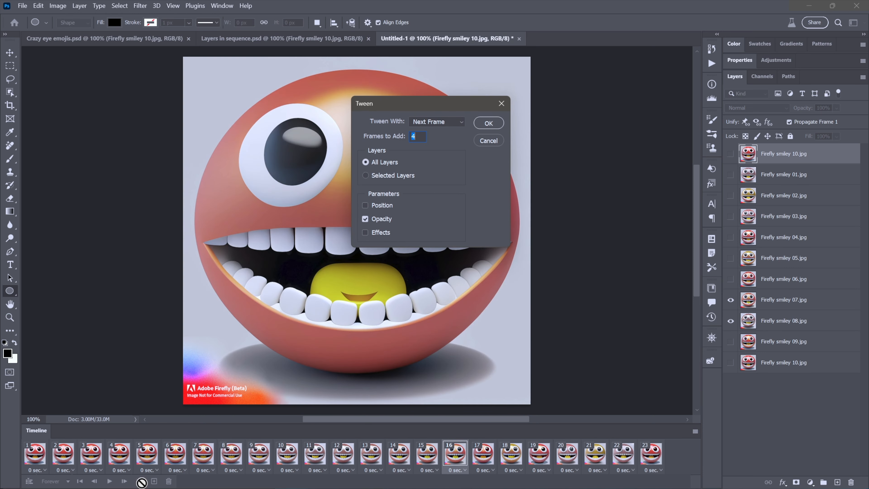
{"action": "key", "text": "Return"}
- Tween frame 21 and frame 26 each with their next frame, adding 4 opacity-only frames per tween
{"action": "left_click", "coordinate": [594, 452]}
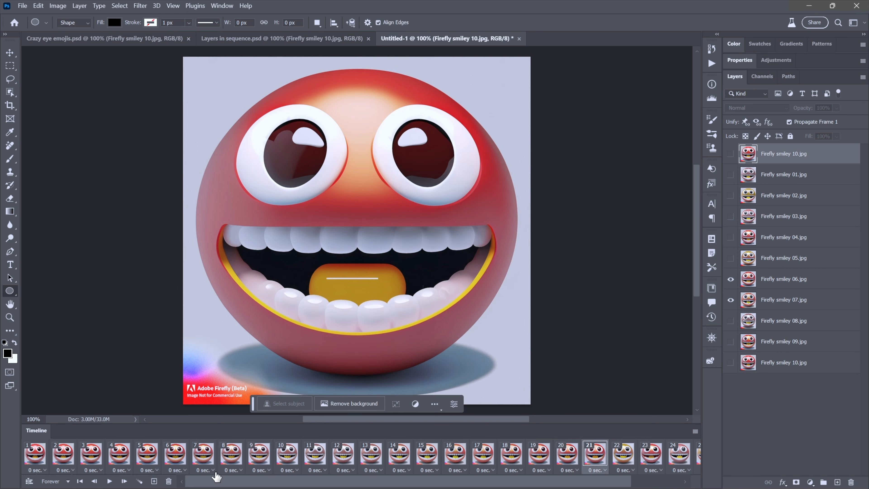
{"action": "left_click", "coordinate": [140, 482]}
{"action": "key", "text": "Return"}
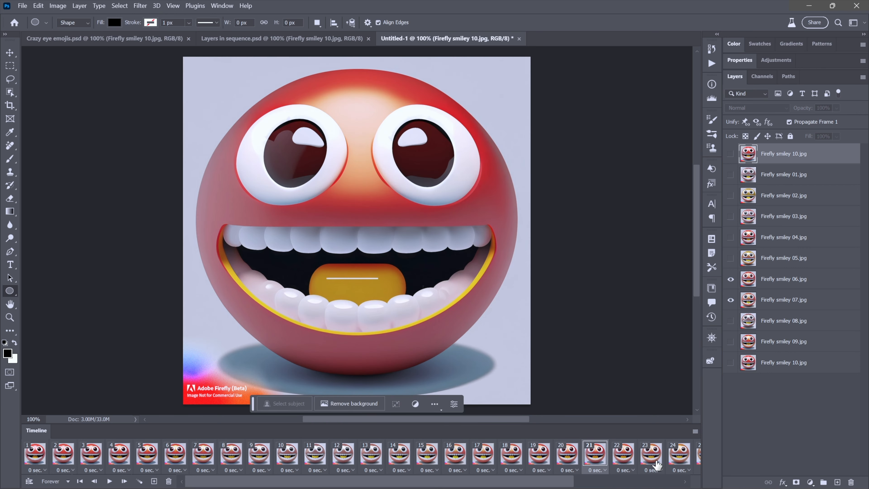
{"action": "left_click", "coordinate": [656, 482]}
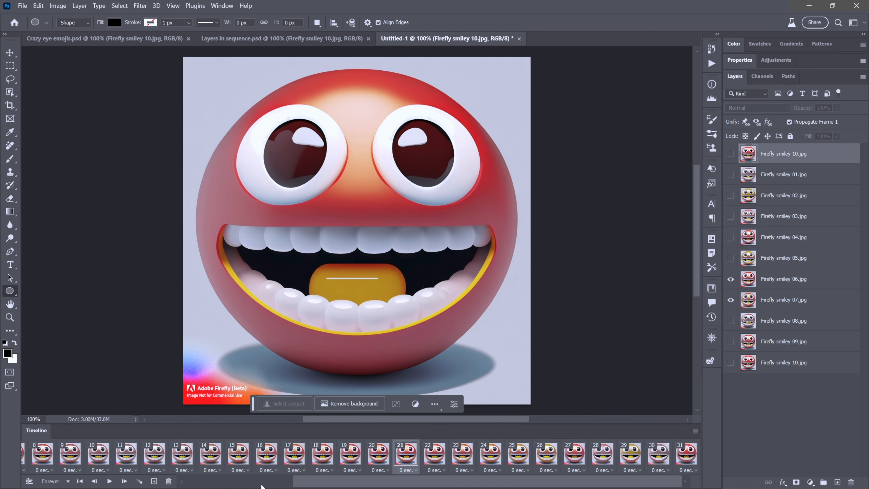
{"action": "left_click", "coordinate": [547, 457]}
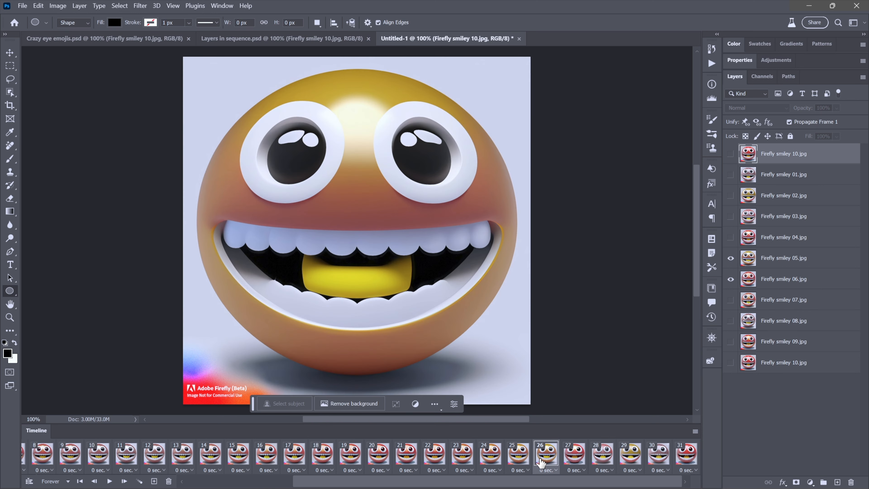
{"action": "left_click", "coordinate": [140, 483]}
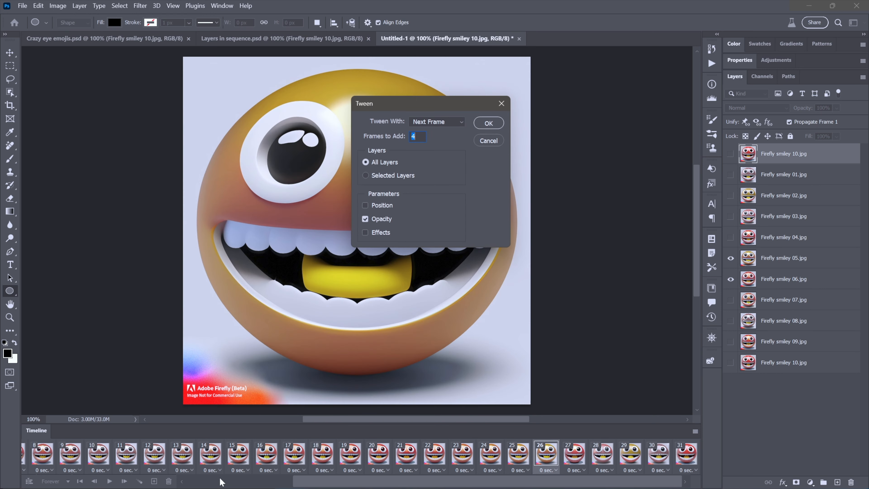
{"action": "key", "text": "Return"}
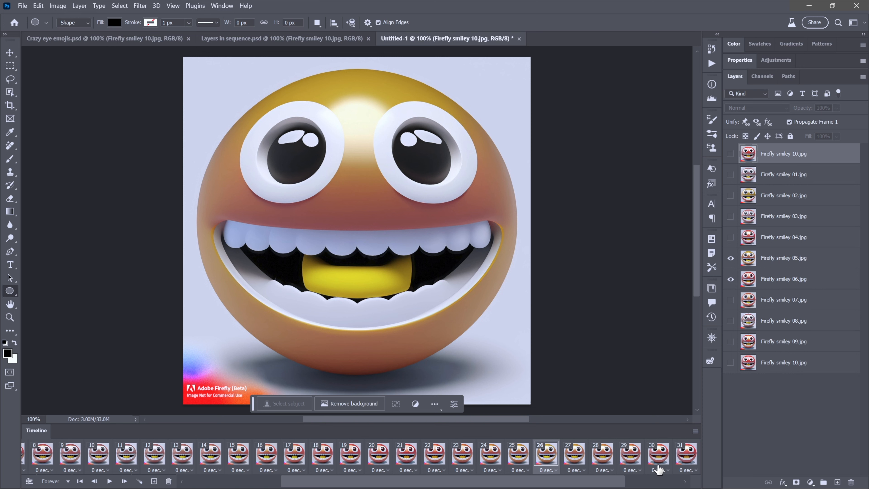
- Tween frame 31 and frame 36 each with their next frame, adding 4 opacity-only frames per tween
{"action": "left_click", "coordinate": [685, 459]}
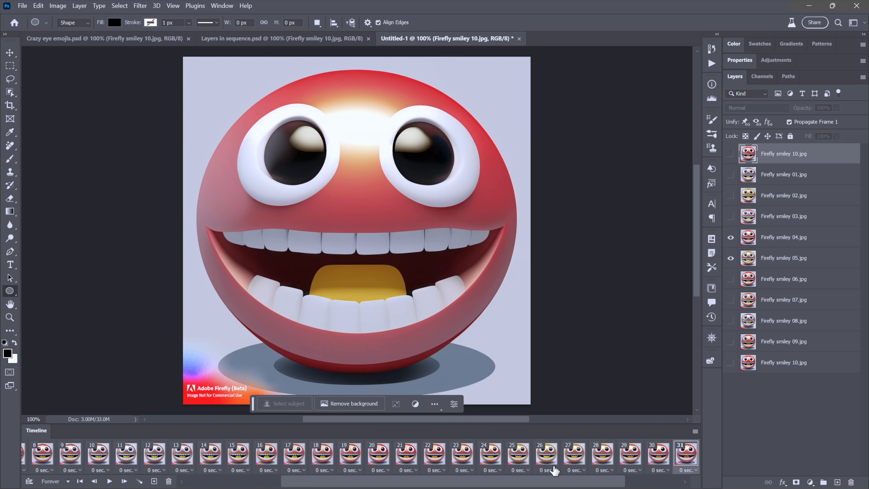
{"action": "left_click", "coordinate": [140, 481]}
{"action": "key", "text": "Return"}
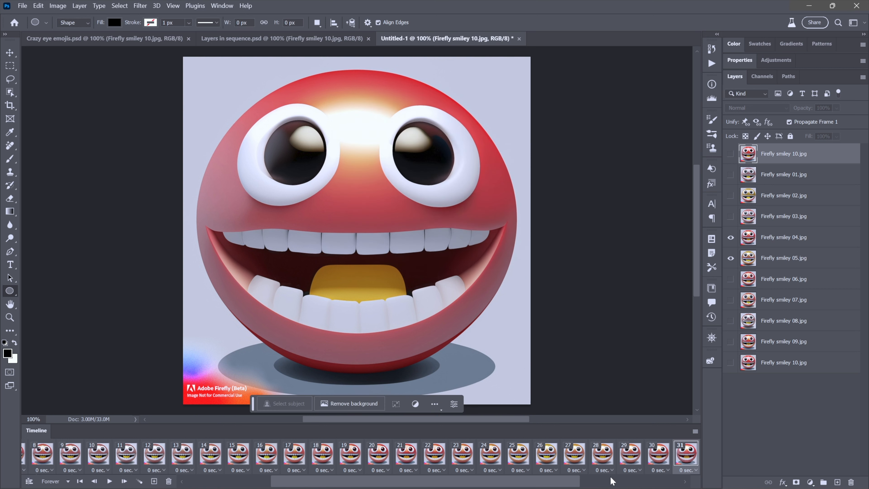
{"action": "left_click", "coordinate": [613, 481]}
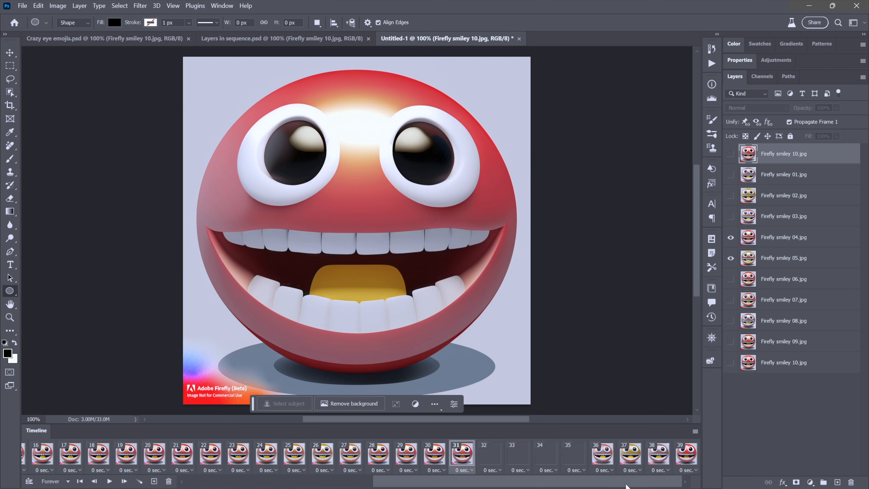
{"action": "left_click", "coordinate": [603, 462]}
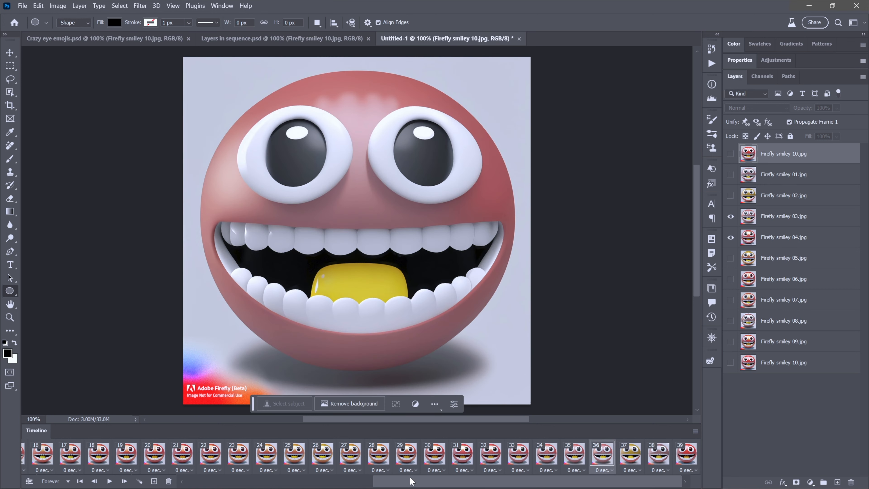
{"action": "left_click", "coordinate": [139, 481]}
{"action": "key", "text": "Return"}
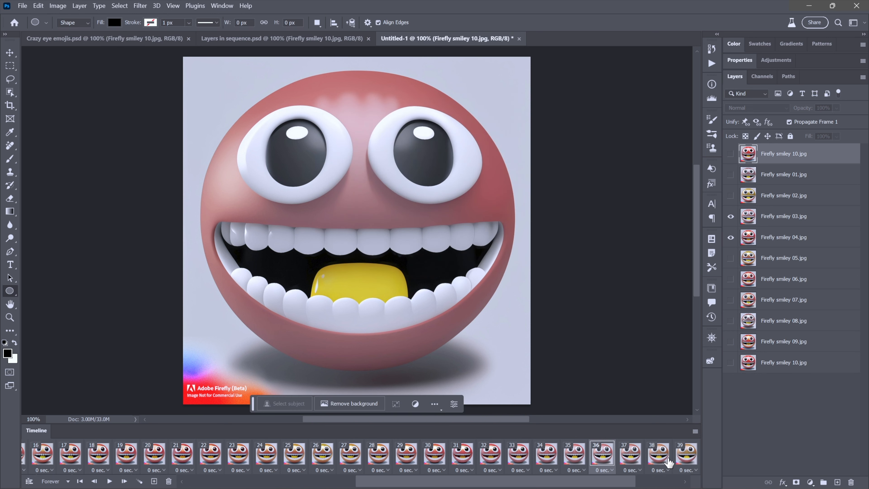
- Tween frame 41 and frame 46 each with their next frame, adding 4 opacity-only frames per tween
{"action": "left_click", "coordinate": [671, 484]}
{"action": "left_click", "coordinate": [630, 455]}
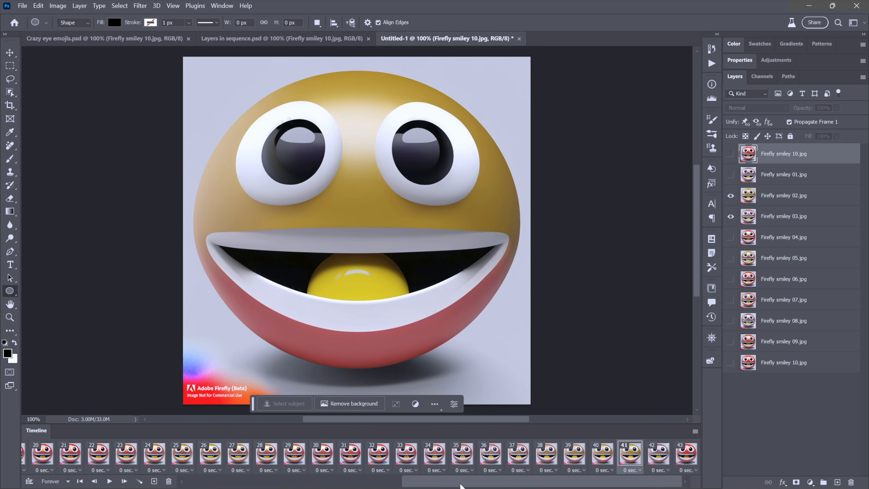
{"action": "left_click", "coordinate": [139, 481]}
{"action": "key", "text": "Return"}
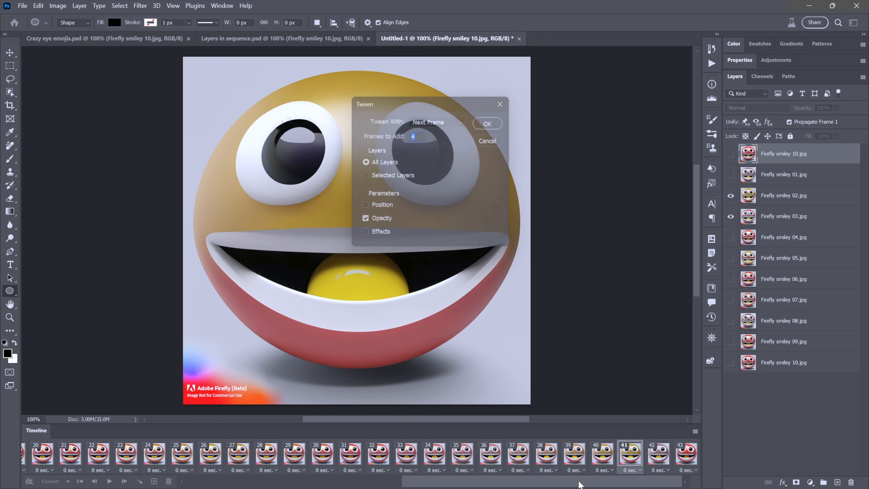
{"action": "left_click", "coordinate": [674, 483]}
{"action": "left_click", "coordinate": [658, 456]}
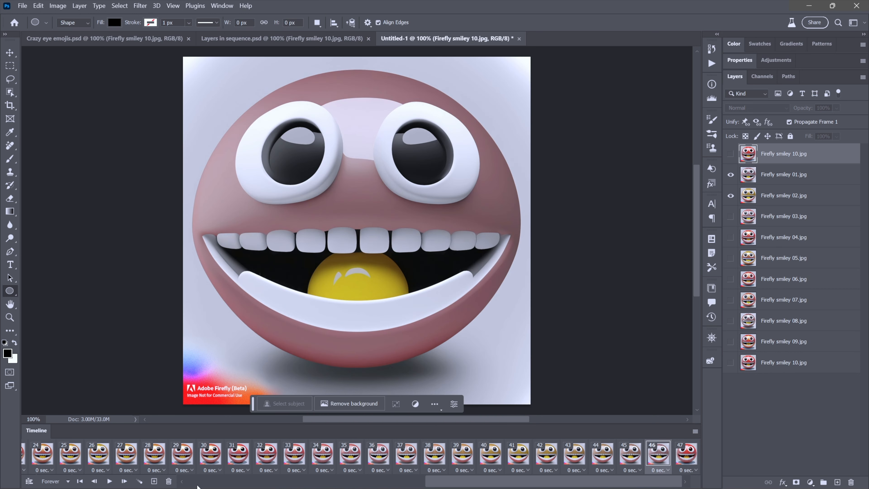
{"action": "left_click", "coordinate": [139, 481]}
{"action": "key", "text": "Return"}
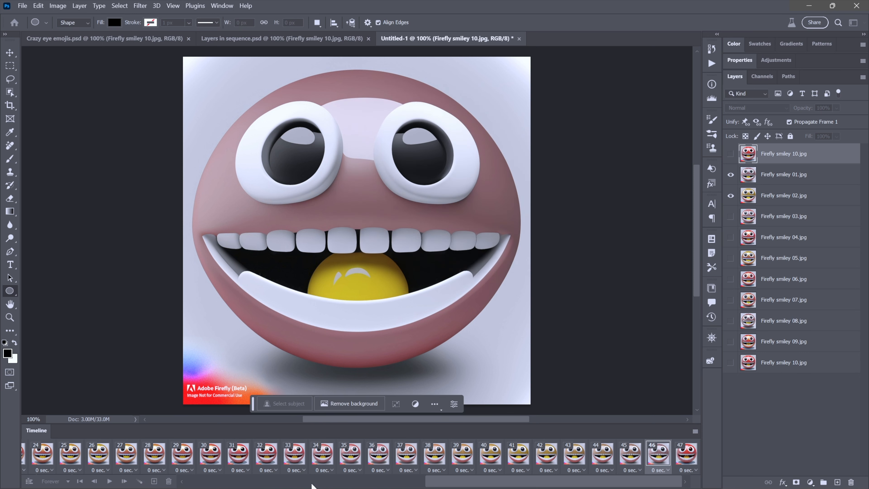
- Check the in-between frames 47 to 50 and the final frame 51 one after another
{"action": "left_click", "coordinate": [643, 486]}
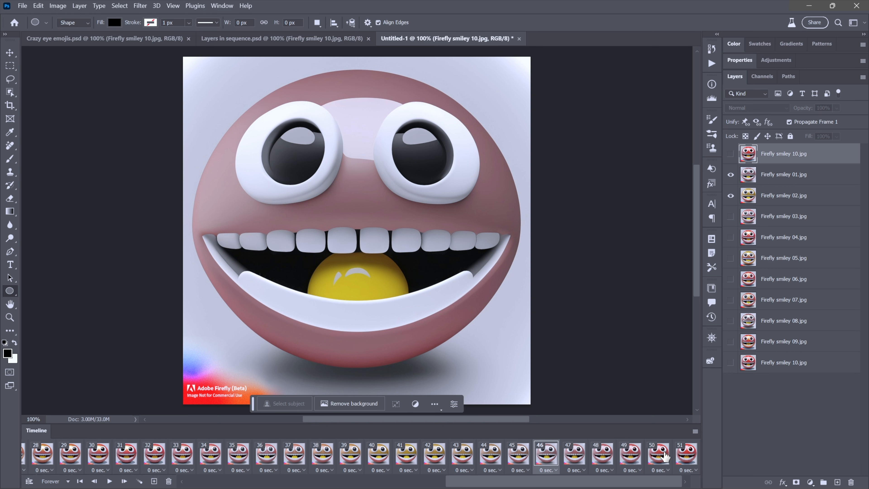
{"action": "left_click", "coordinate": [574, 453]}
{"action": "left_click", "coordinate": [604, 456]}
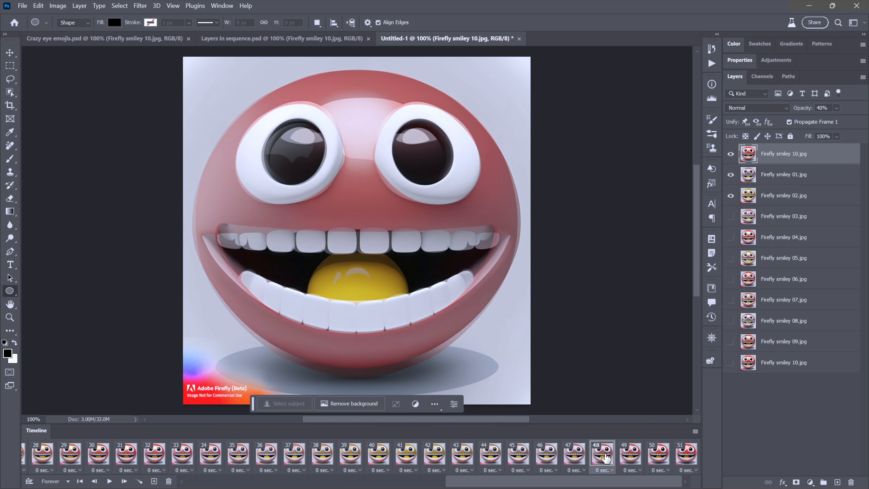
{"action": "left_click", "coordinate": [631, 454]}
{"action": "left_click", "coordinate": [659, 456]}
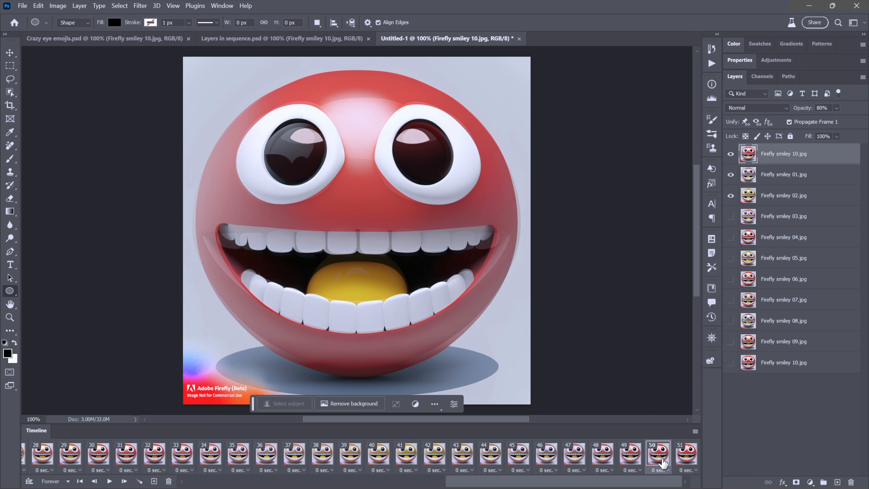
{"action": "left_click", "coordinate": [683, 458]}
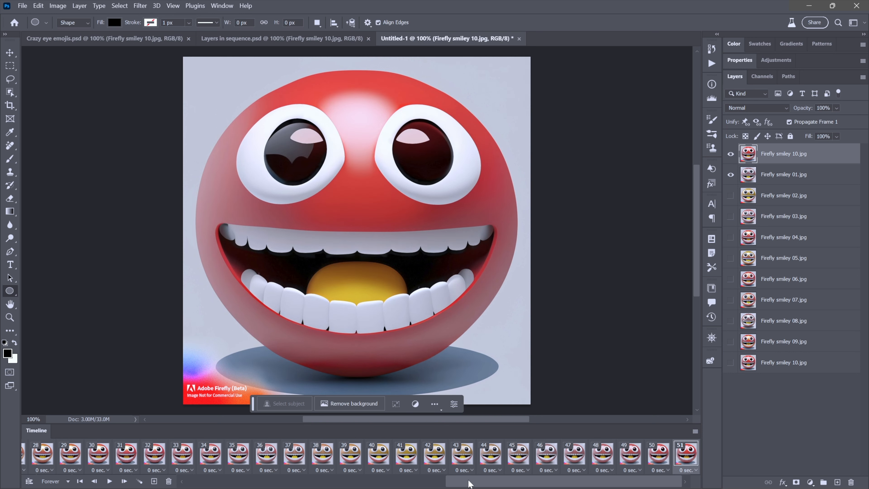
- Compare frame 1 with the last frame and delete the duplicate frame 51
{"action": "left_click_drag", "start_coordinate": [469, 483], "coordinate": [208, 483]}
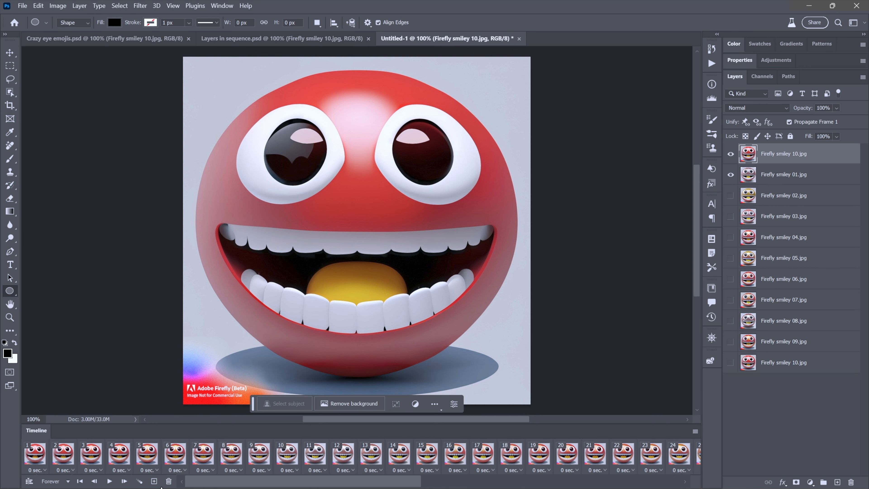
{"action": "left_click", "coordinate": [36, 457]}
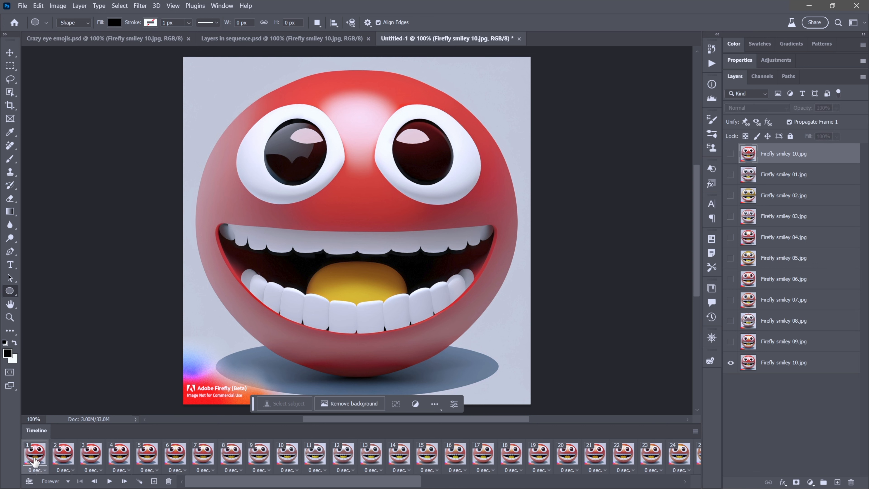
{"action": "left_click_drag", "start_coordinate": [241, 484], "coordinate": [582, 483]}
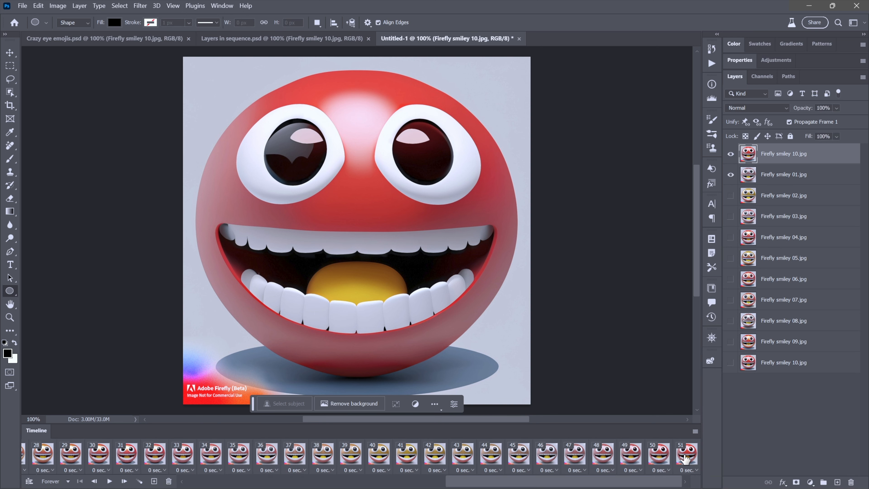
{"action": "left_click", "coordinate": [686, 454]}
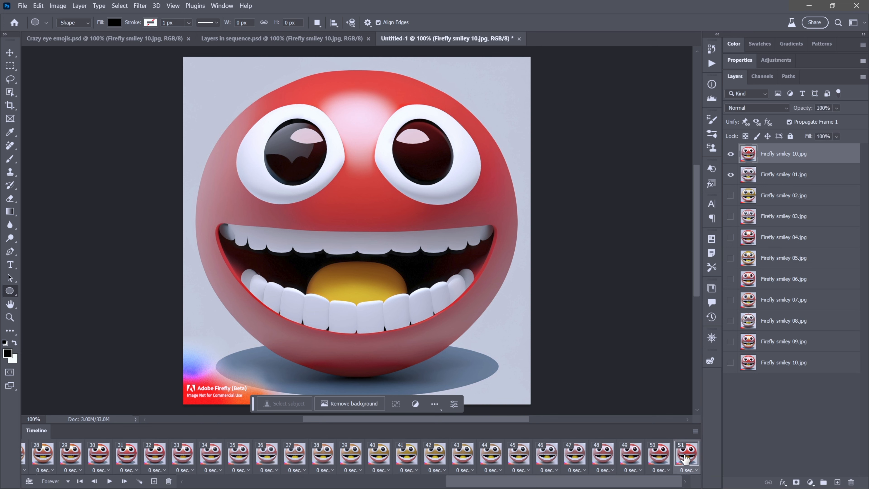
{"action": "left_click", "coordinate": [168, 481]}
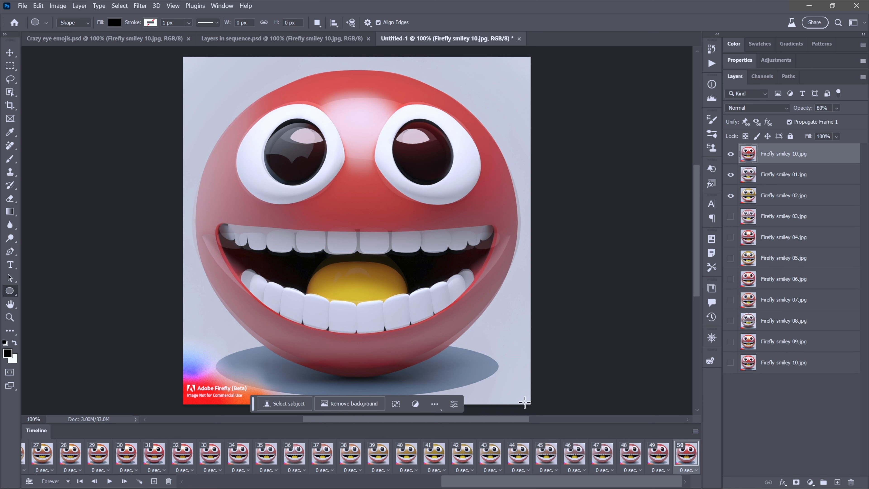
- Play the animation from frame 1 to review the loop, and stop the playback
{"action": "left_click", "coordinate": [198, 482]}
{"action": "left_click", "coordinate": [196, 483]}
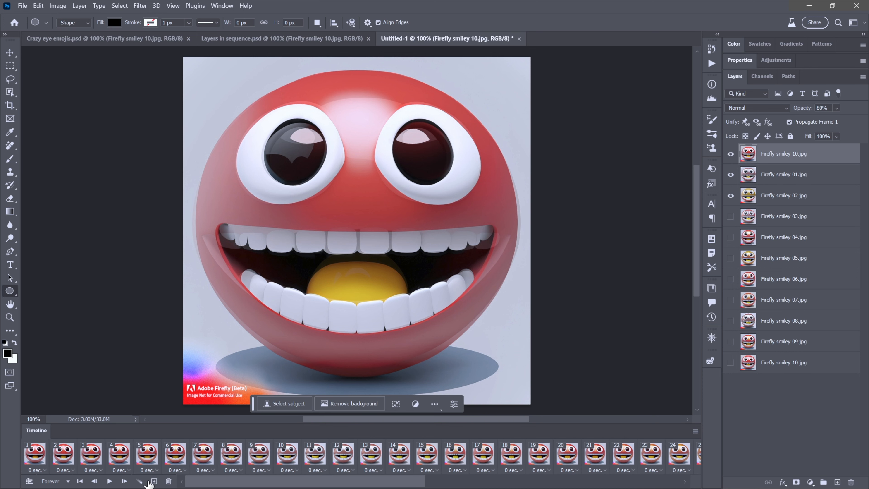
{"action": "left_click", "coordinate": [48, 457]}
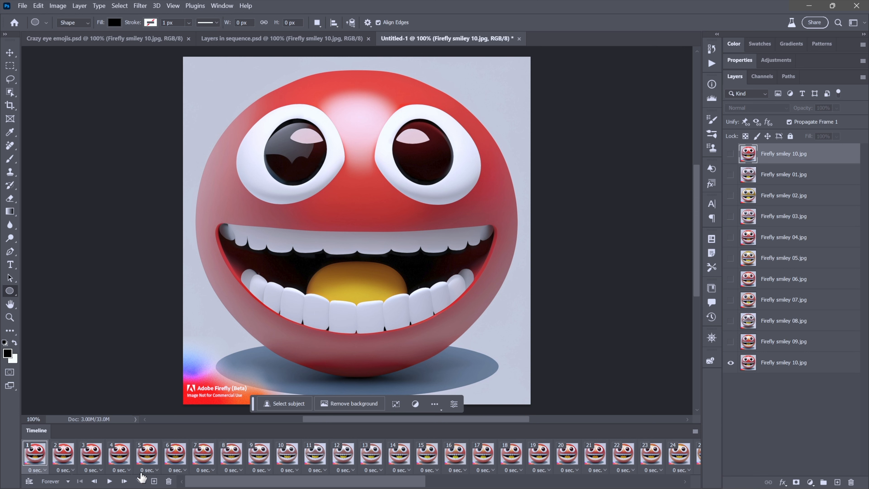
{"action": "left_click", "coordinate": [109, 481]}
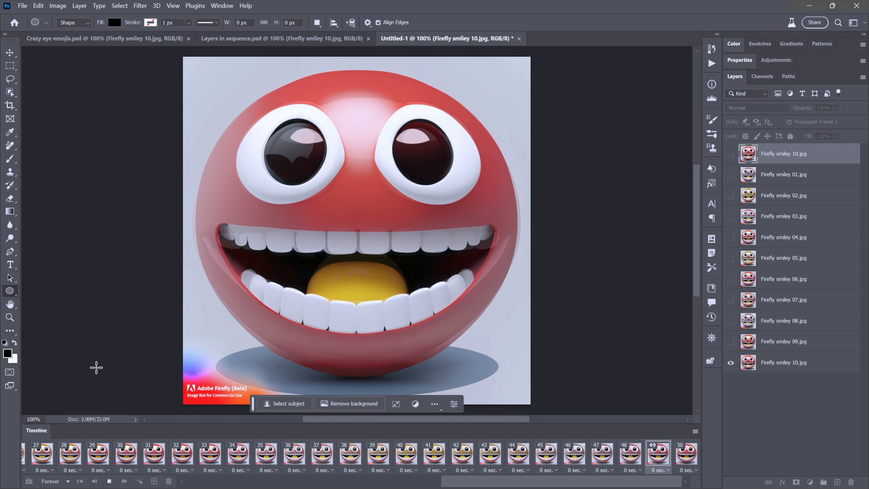
{"action": "left_click", "coordinate": [109, 481]}
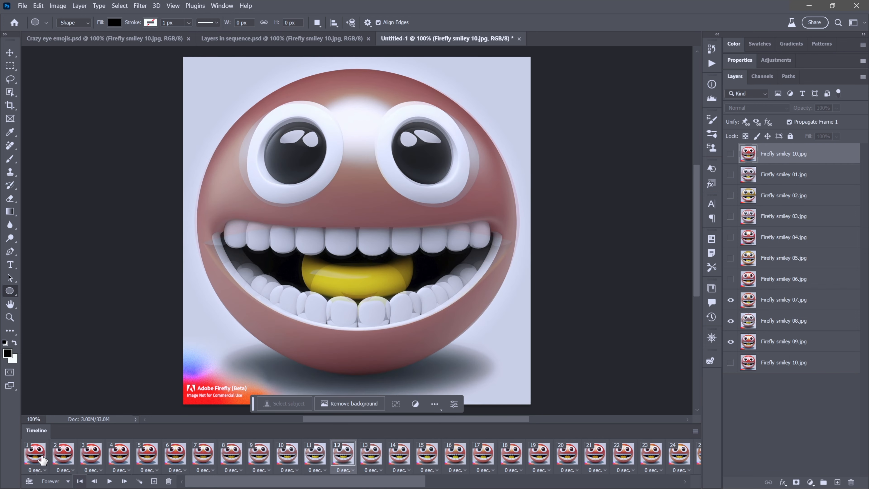
- Set a 0.3-second delay on the original image frames 1, 6, 11, 16, 21, 26, 31, 36, 41 and 46 together
{"action": "left_click", "coordinate": [35, 453]}
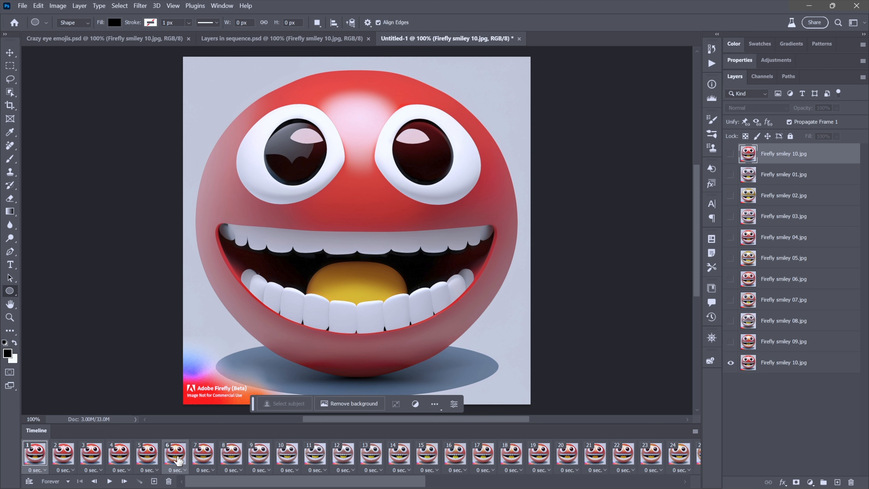
{"action": "left_click", "coordinate": [315, 458], "text": "ctrl"}
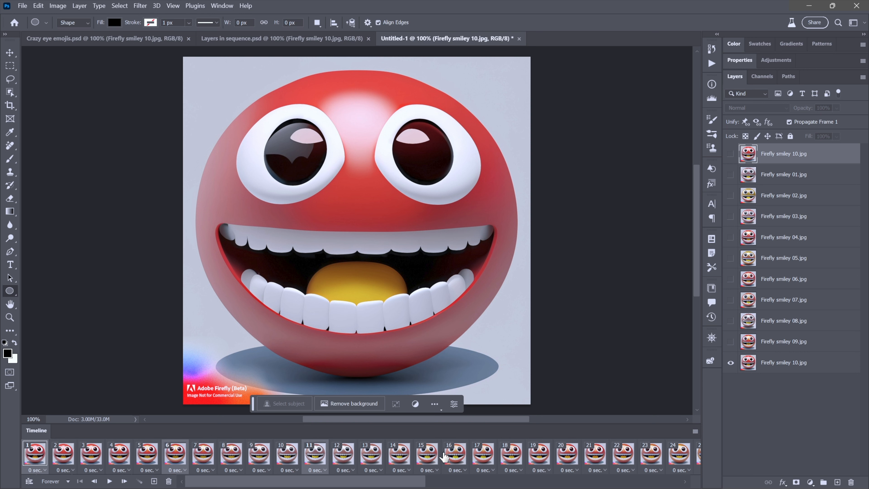
{"action": "left_click", "coordinate": [454, 459], "text": "ctrl"}
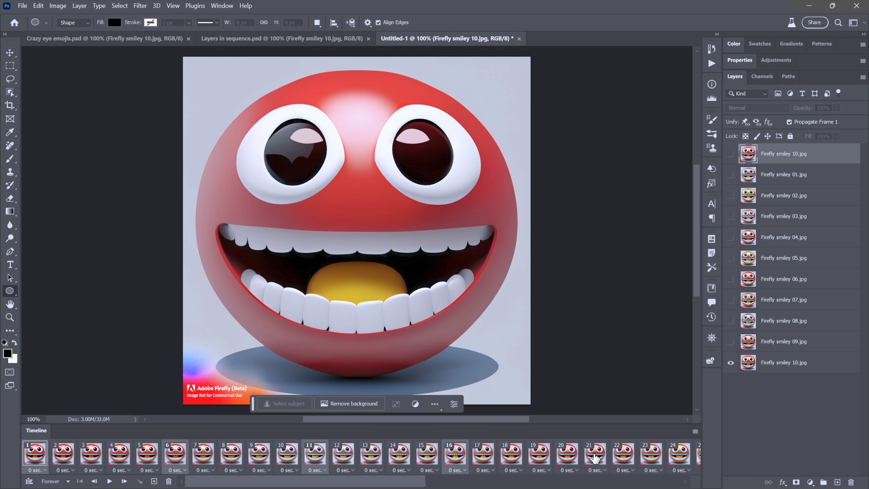
{"action": "left_click", "coordinate": [597, 462], "text": "ctrl"}
{"action": "left_click", "coordinate": [585, 484]}
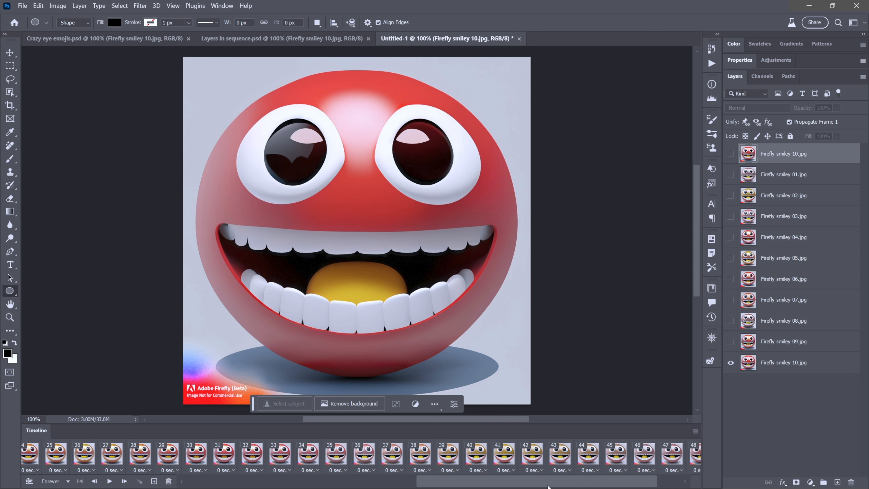
{"action": "left_click", "coordinate": [90, 458], "text": "ctrl"}
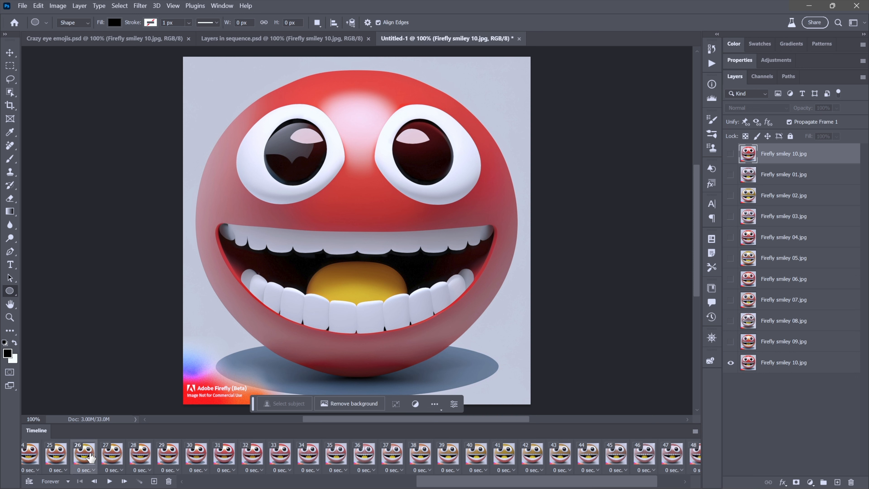
{"action": "left_click", "coordinate": [224, 457], "text": "ctrl"}
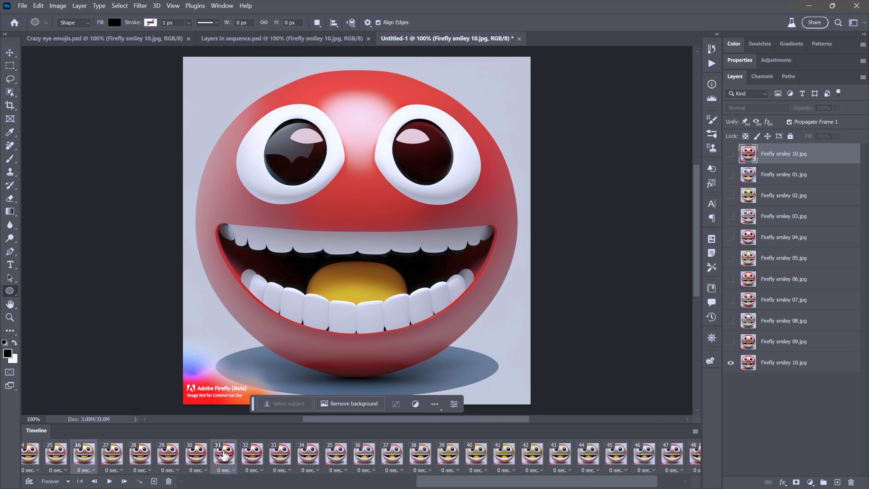
{"action": "left_click", "coordinate": [355, 457], "text": "ctrl"}
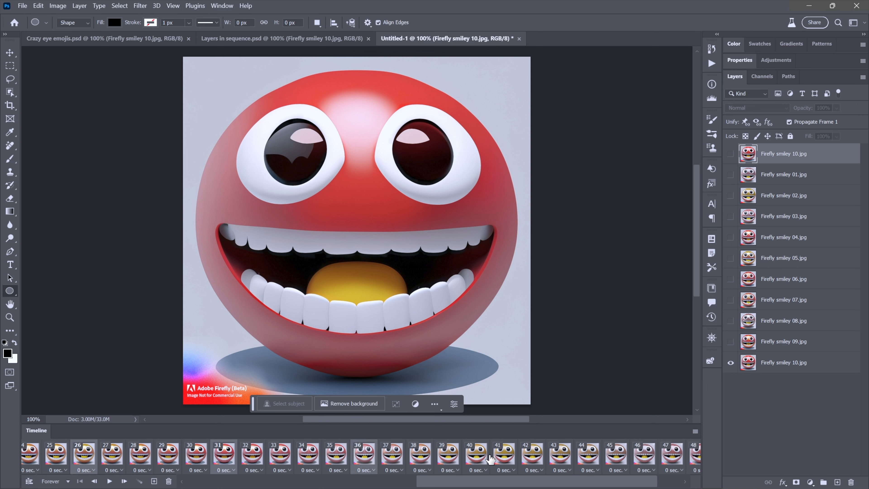
{"action": "left_click", "coordinate": [502, 456], "text": "ctrl"}
{"action": "left_click", "coordinate": [644, 457], "text": "ctrl"}
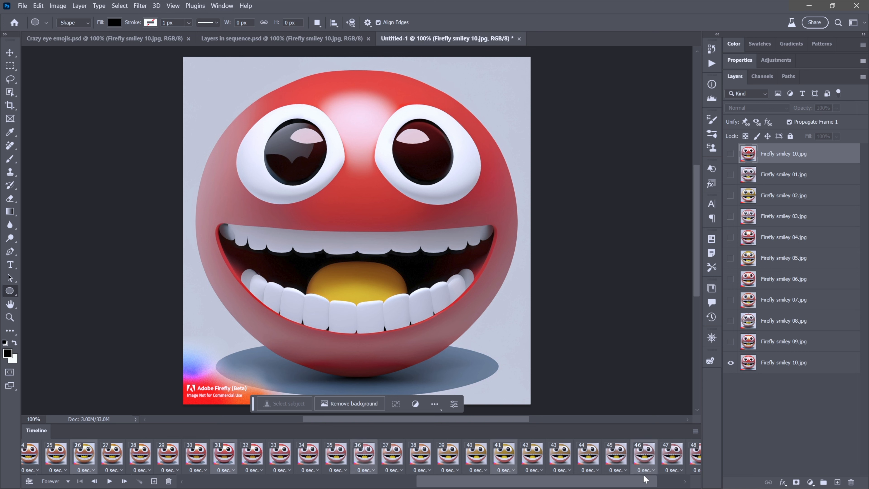
{"action": "left_click_drag", "start_coordinate": [647, 481], "coordinate": [691, 482]}
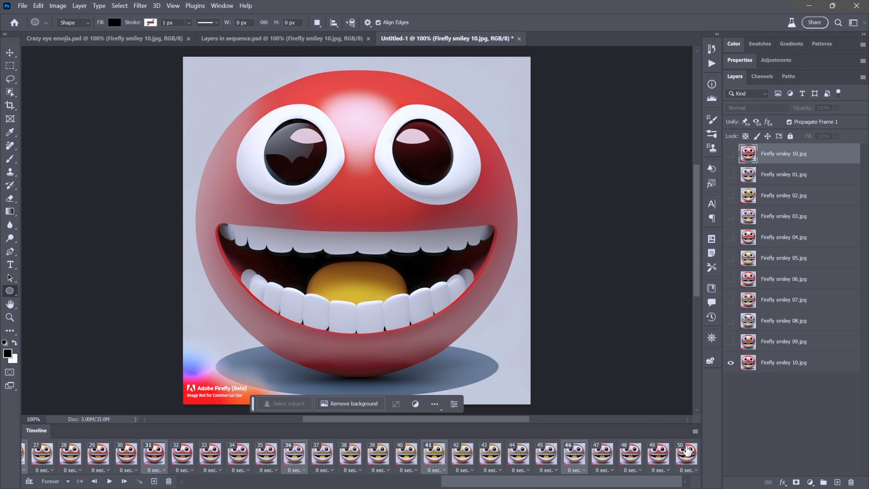
{"action": "left_click", "coordinate": [300, 471]}
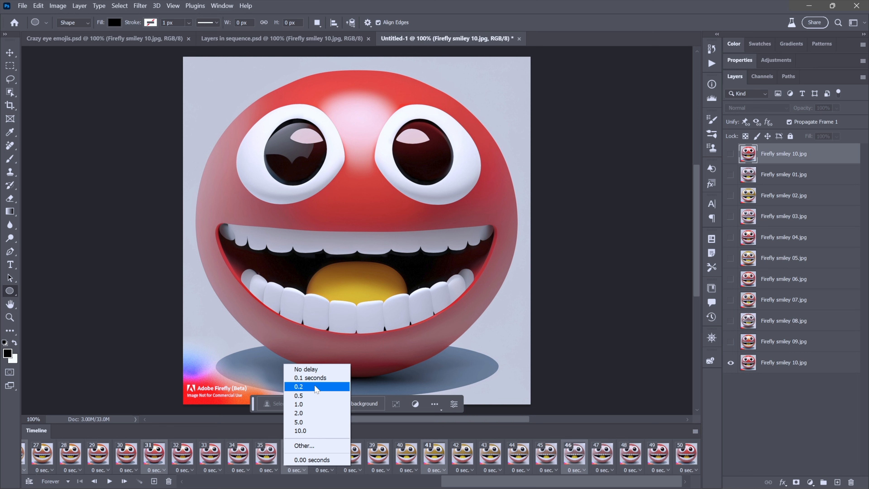
{"action": "left_click", "coordinate": [314, 444]}
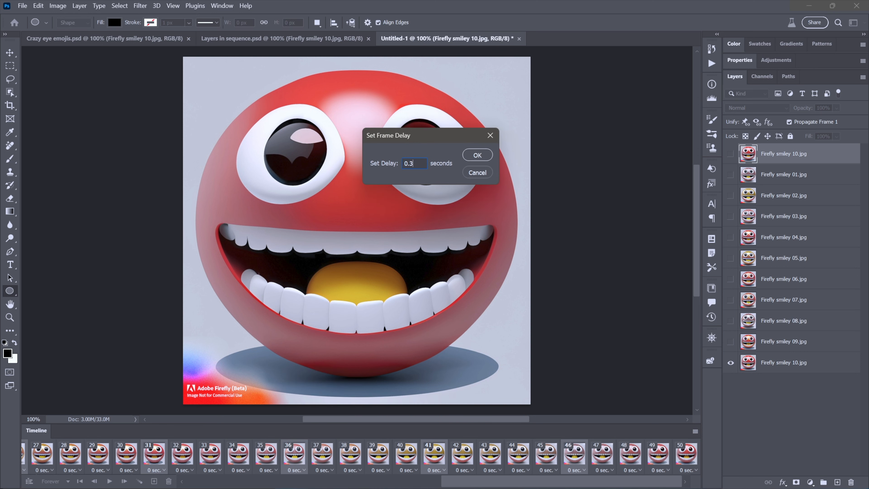
{"action": "left_click", "coordinate": [477, 156]}
{"action": "left_click", "coordinate": [190, 482]}
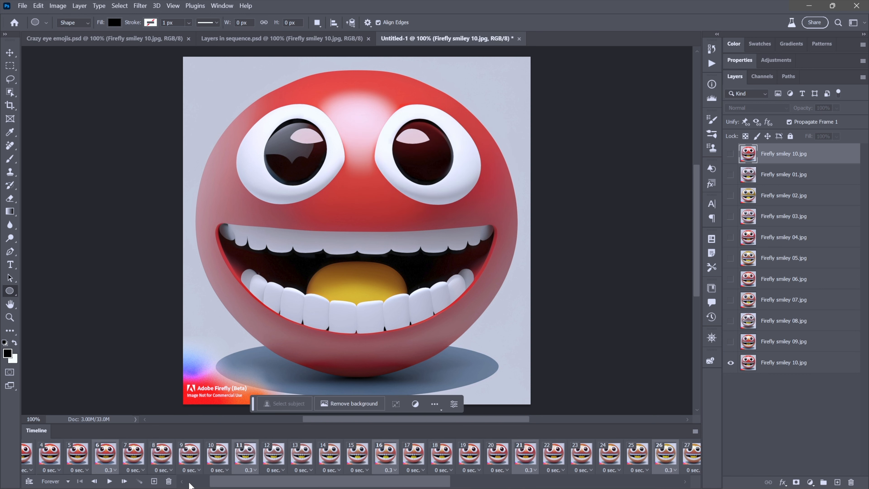
{"action": "left_click", "coordinate": [190, 482]}
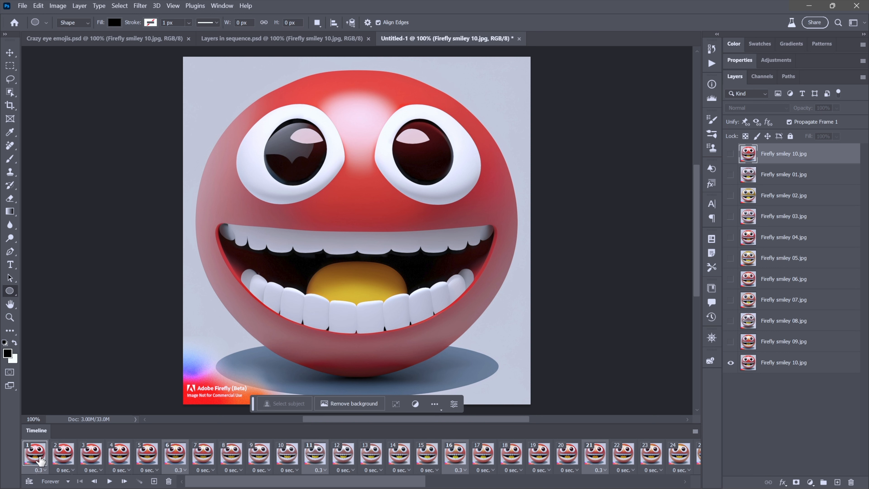
- Play the animation from the first frame to review the 0.3-second holds, and stop the playback
{"action": "left_click", "coordinate": [80, 481]}
{"action": "left_click", "coordinate": [109, 482]}
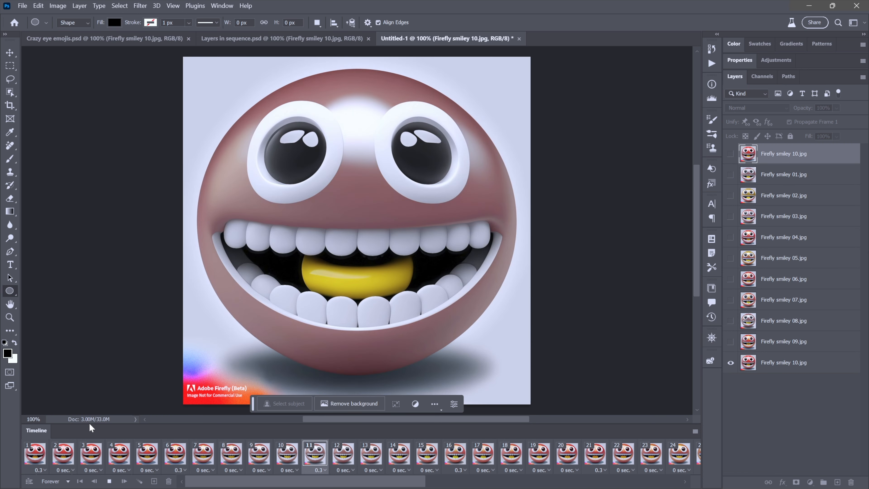
{"action": "left_click", "coordinate": [108, 482]}
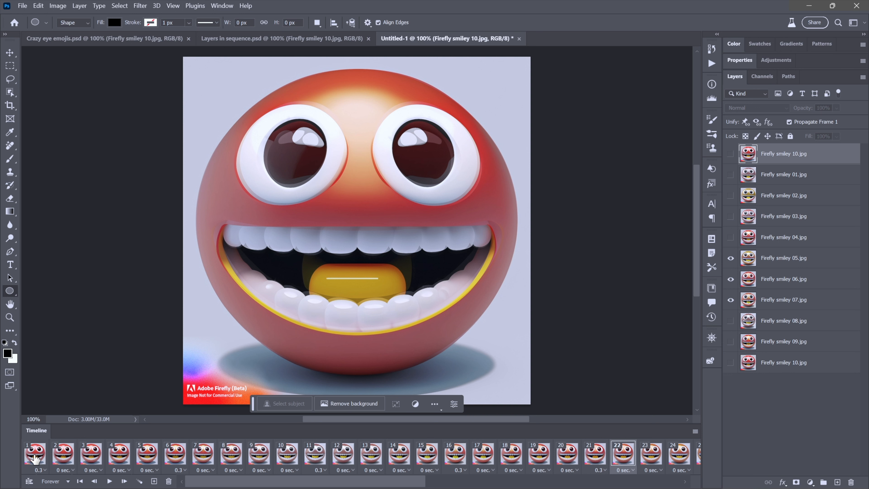
- Check the original image frames 1, 21, 31 and 36 one after another
{"action": "left_click", "coordinate": [35, 454]}
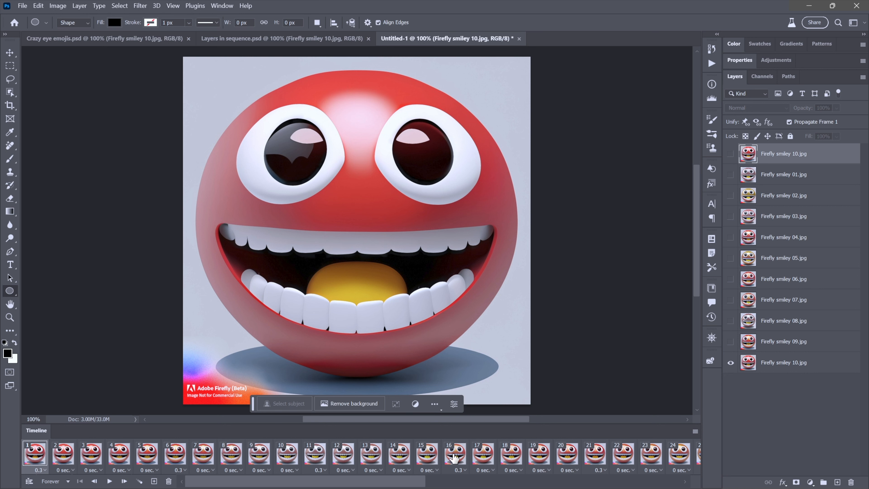
{"action": "left_click", "coordinate": [597, 455]}
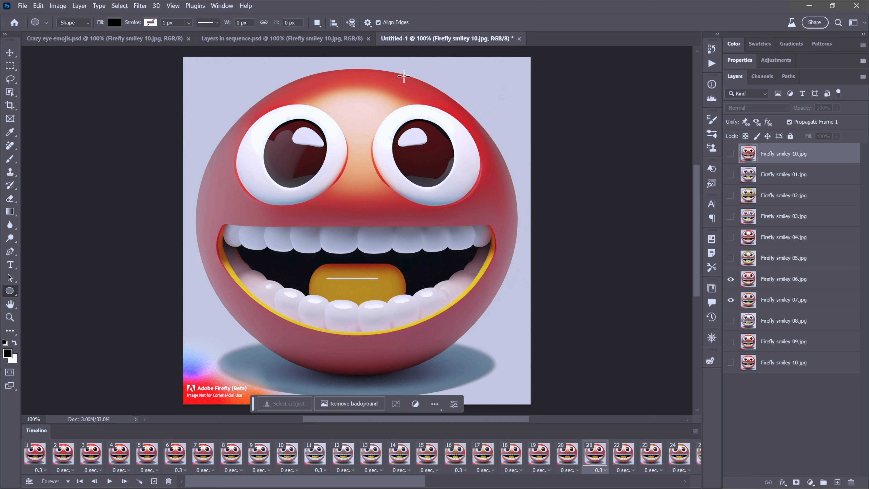
{"action": "left_click", "coordinate": [653, 483]}
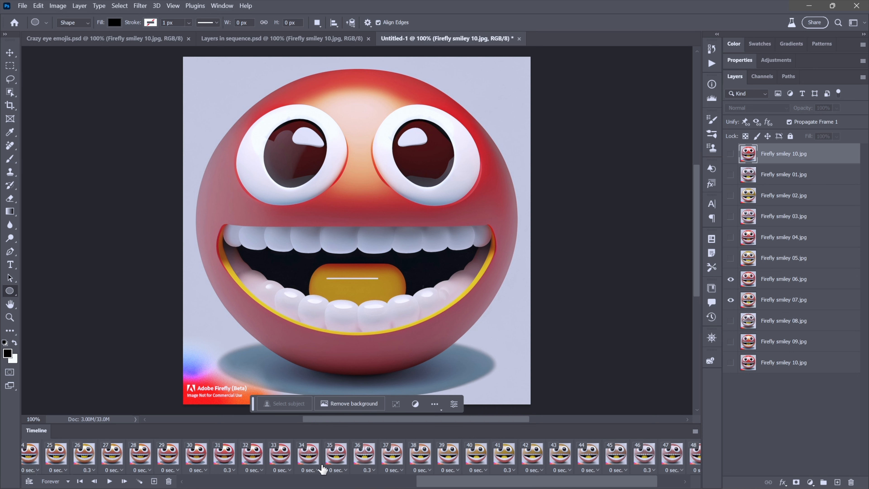
{"action": "left_click", "coordinate": [224, 455]}
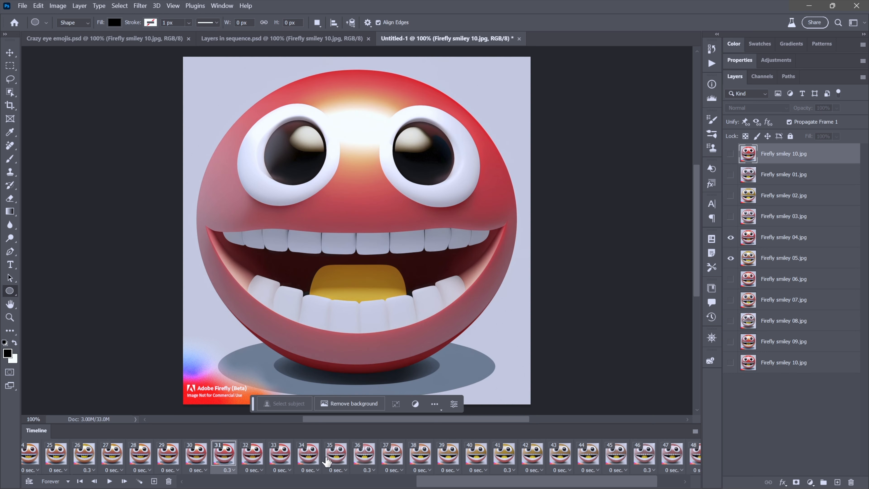
{"action": "left_click", "coordinate": [364, 455]}
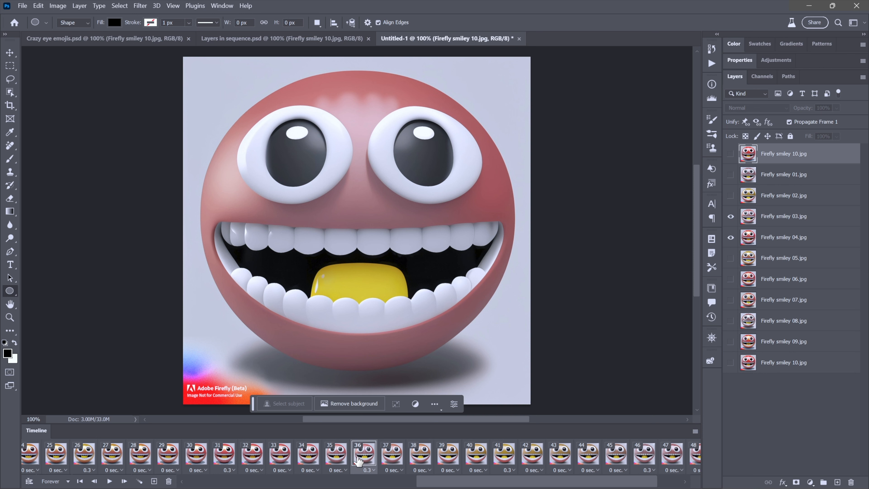
{"action": "left_click", "coordinate": [201, 480]}
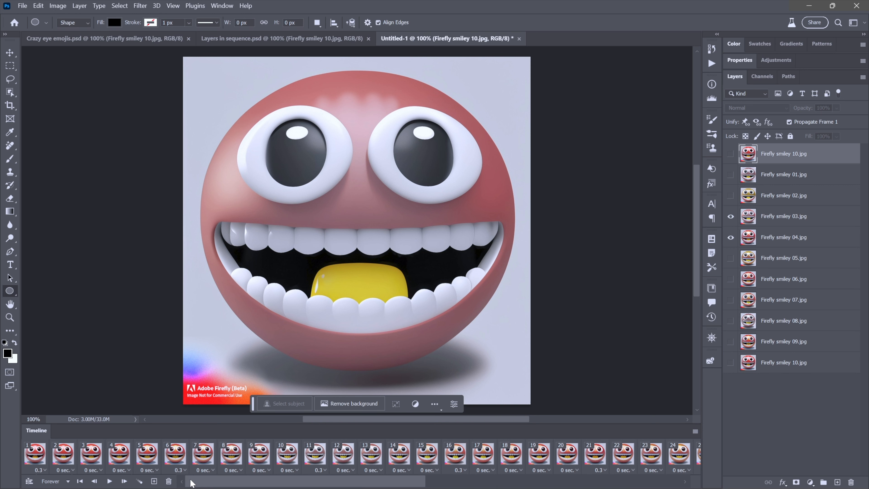
- With frame 1 active, select all the Firefly smiley layers and put them in a group named emojis
{"action": "left_click", "coordinate": [35, 454]}
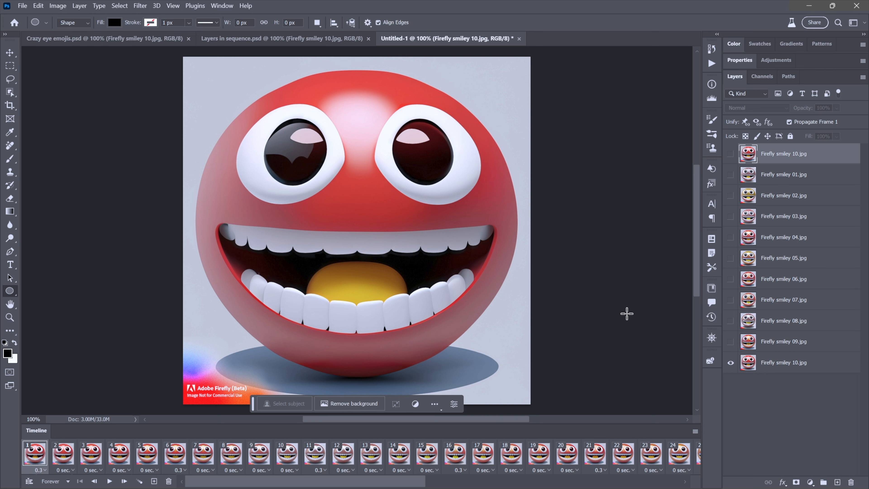
{"action": "left_click", "coordinate": [824, 366], "text": "shift"}
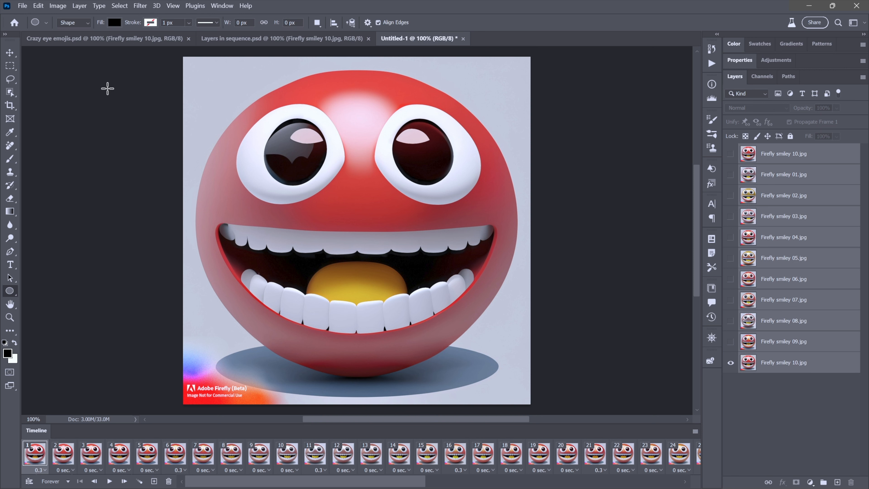
{"action": "left_click", "coordinate": [23, 7]}
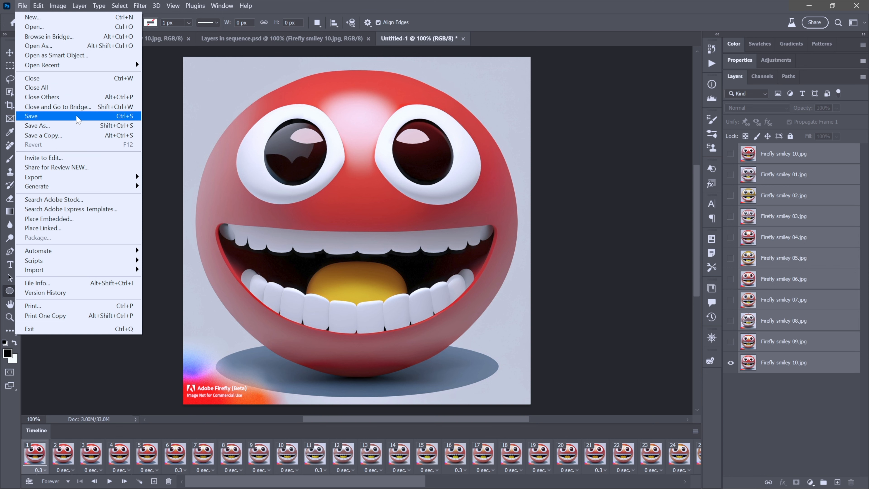
{"action": "left_click", "coordinate": [77, 117]}
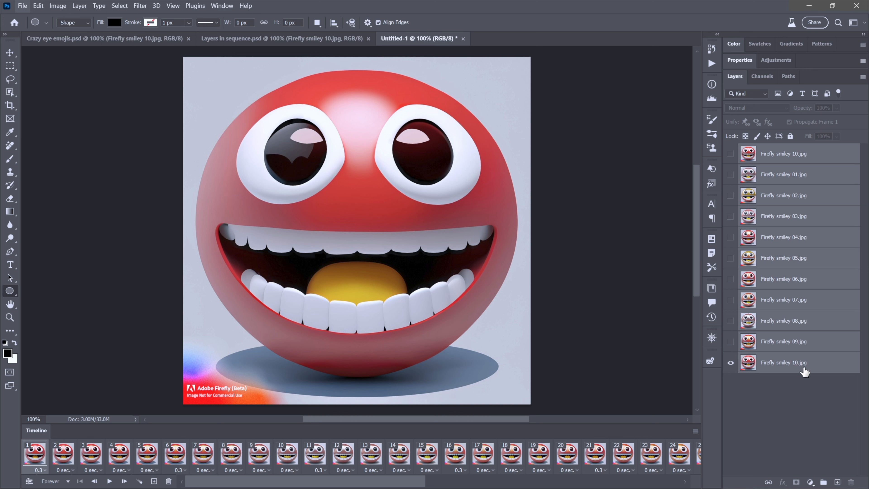
{"action": "key", "text": "ctrl+g"}
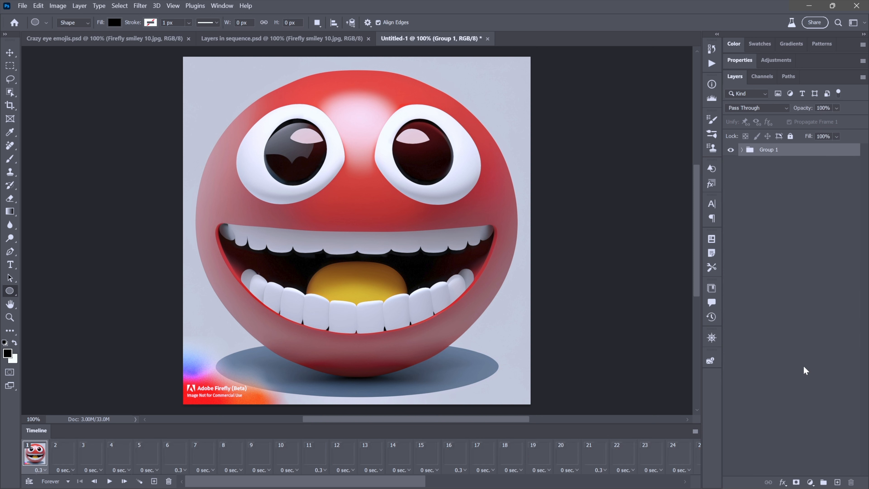
{"action": "double_click", "coordinate": [766, 150]}
{"action": "type", "text": "emojis"}
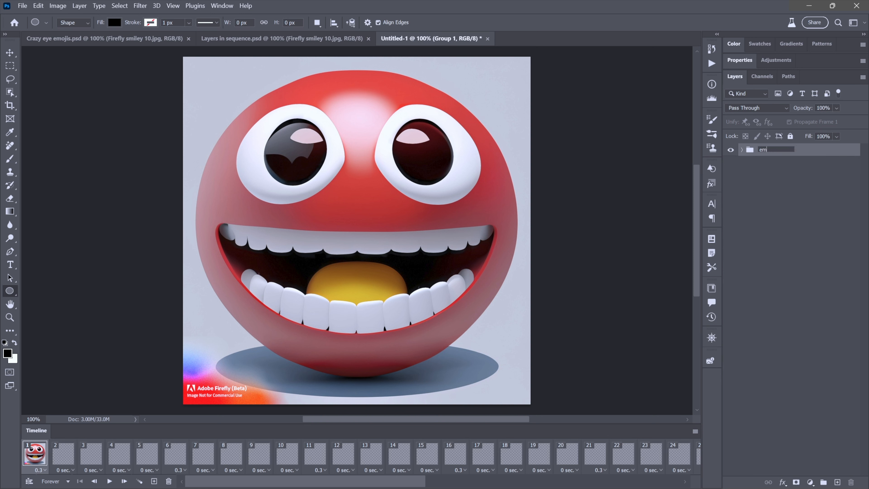
{"action": "key", "text": "Return"}
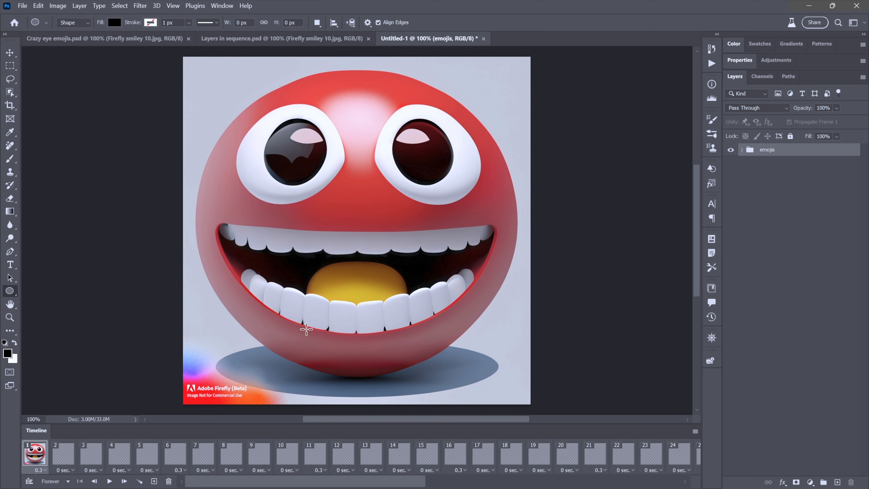
- Expand the emojis group and make it visible on frame 2
{"action": "left_click", "coordinate": [63, 457]}
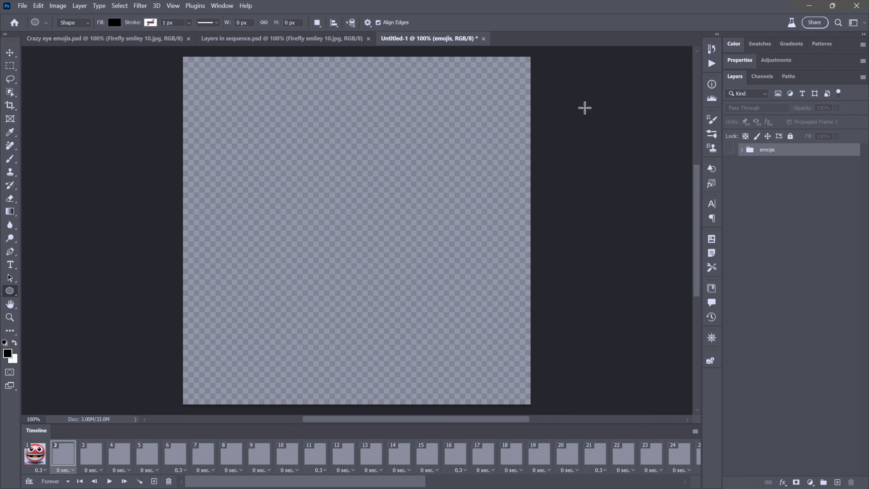
{"action": "left_click", "coordinate": [742, 150]}
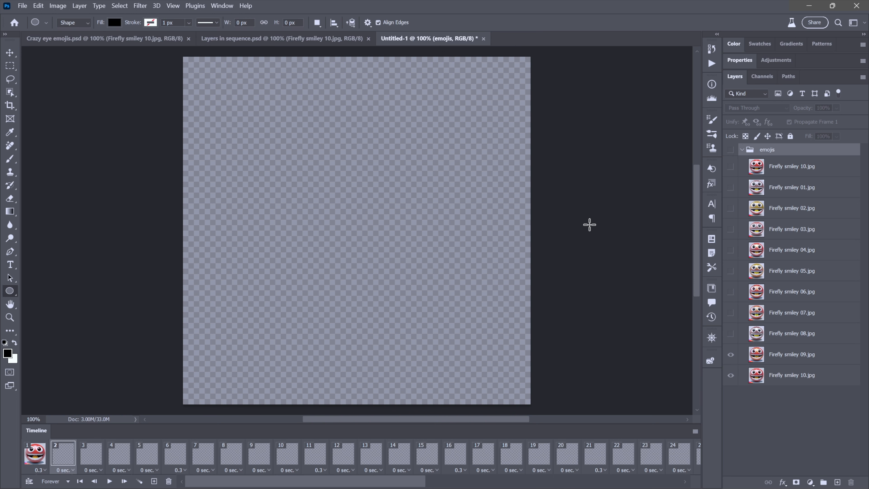
{"action": "left_click", "coordinate": [730, 150]}
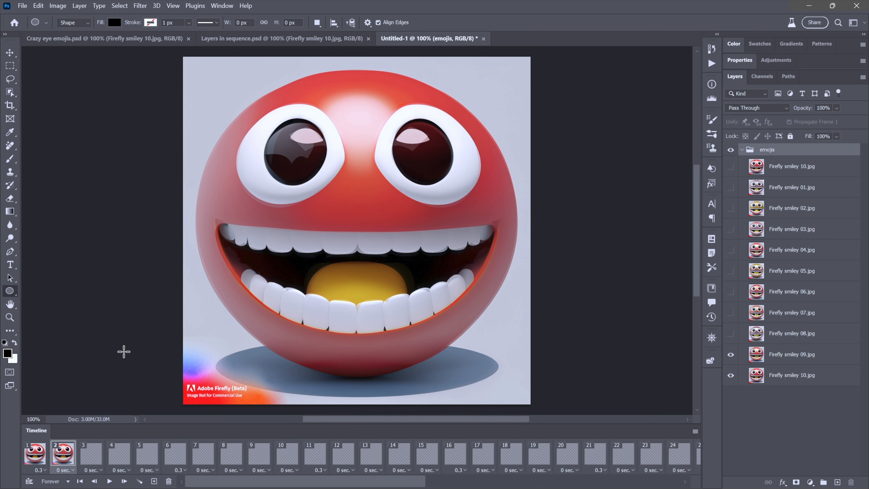
- Select frames 3 through 50 together and make the emojis group visible on all of them
{"action": "left_click", "coordinate": [88, 458]}
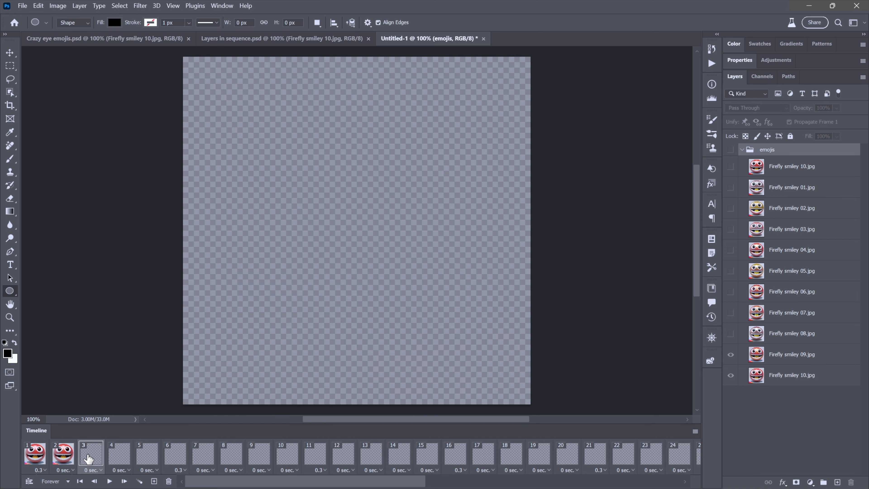
{"action": "left_click_drag", "start_coordinate": [213, 484], "coordinate": [545, 485]}
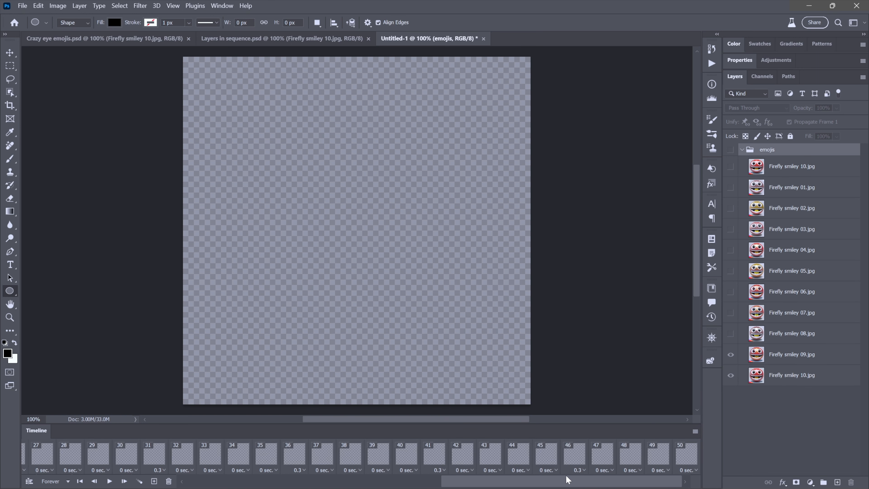
{"action": "left_click", "coordinate": [682, 458], "text": "shift"}
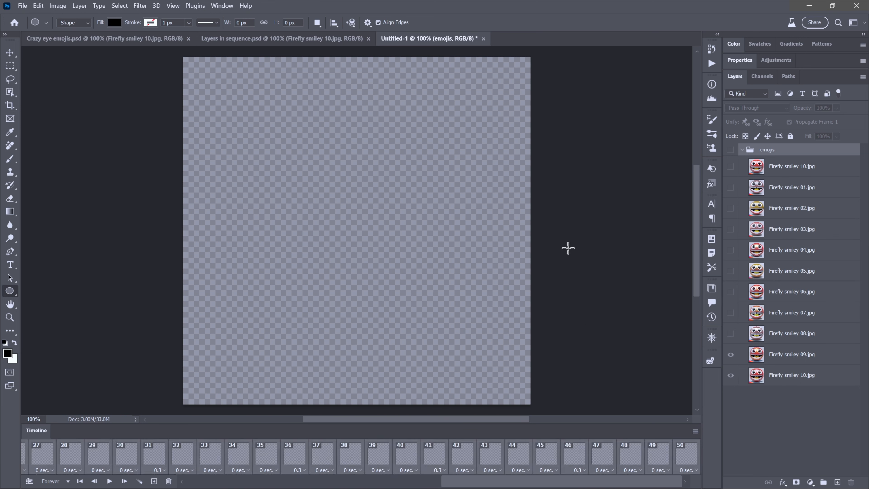
{"action": "left_click", "coordinate": [731, 150]}
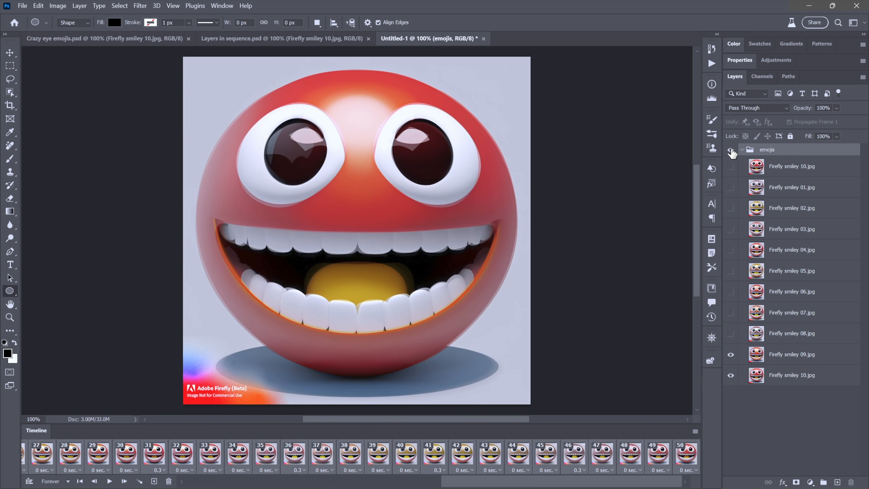
- Play the animation to review the grouped layers, and return to frame 1
{"action": "left_click_drag", "start_coordinate": [457, 484], "coordinate": [199, 483]}
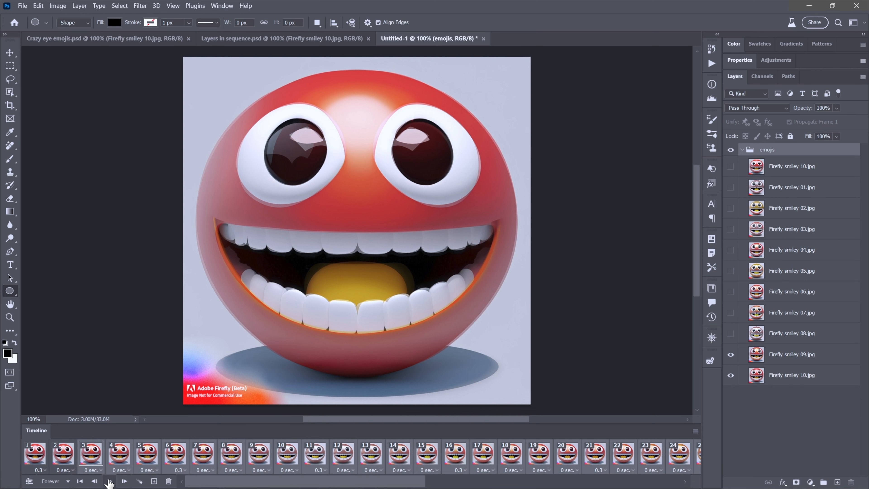
{"action": "left_click", "coordinate": [109, 482]}
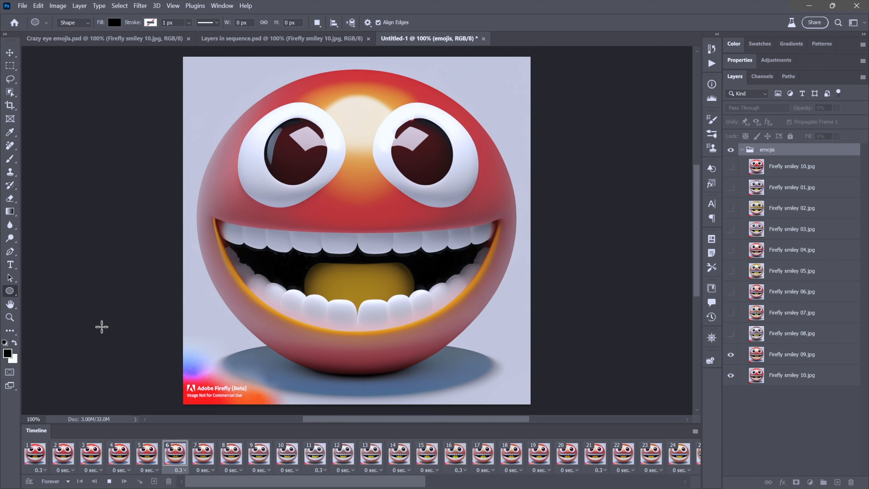
{"action": "left_click", "coordinate": [34, 457]}
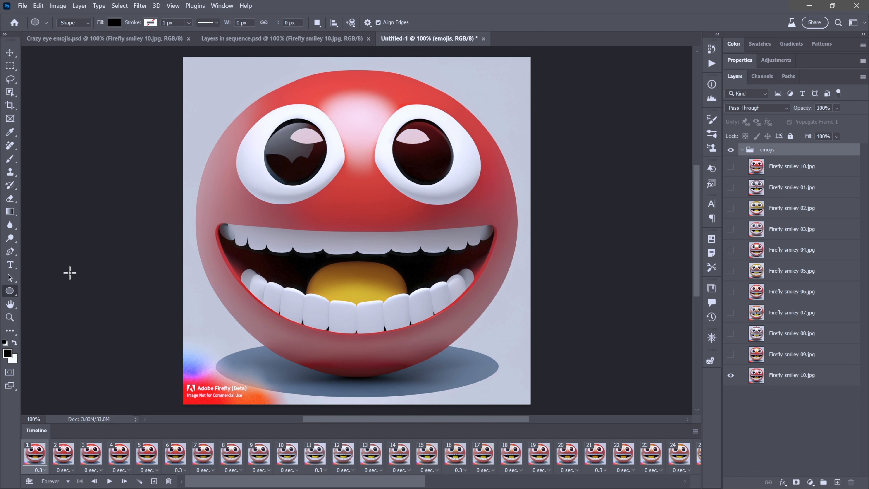
- Choose the Ellipse Tool and add a vertical guide at 50% through the centre of the canvas
{"action": "right_click", "coordinate": [10, 292]}
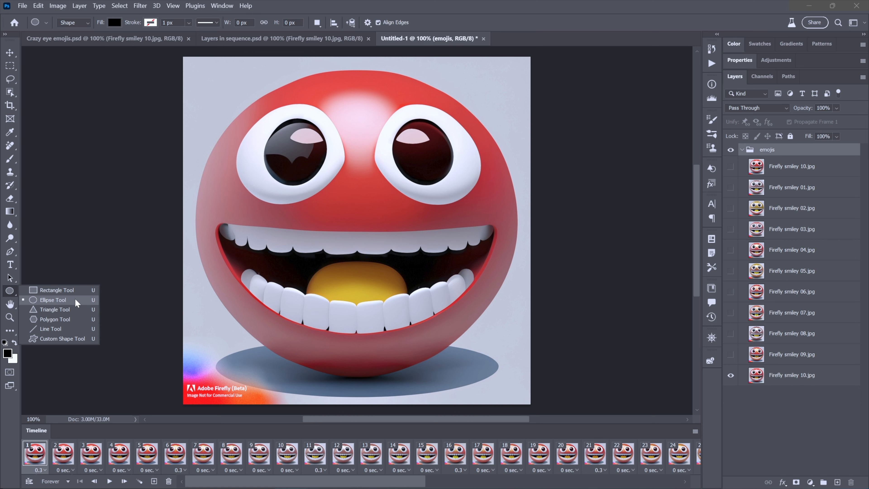
{"action": "left_click", "coordinate": [75, 297]}
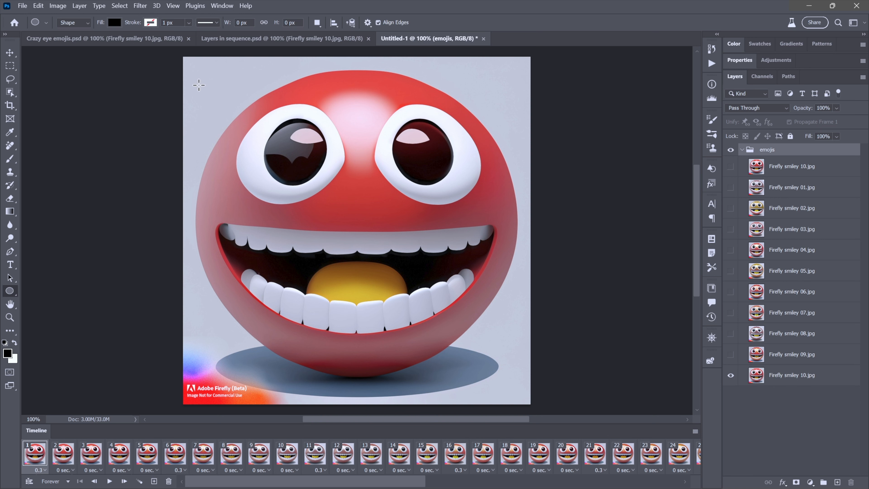
{"action": "left_click", "coordinate": [173, 6]}
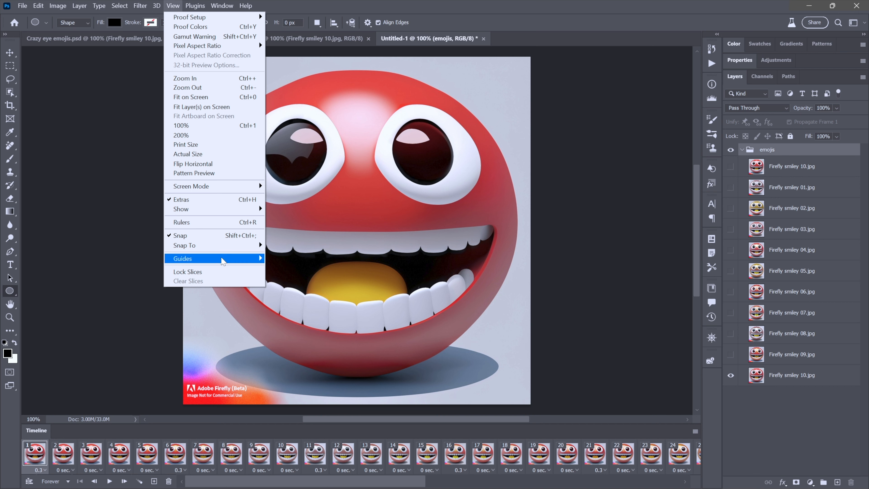
{"action": "mouse_move", "coordinate": [223, 261]}
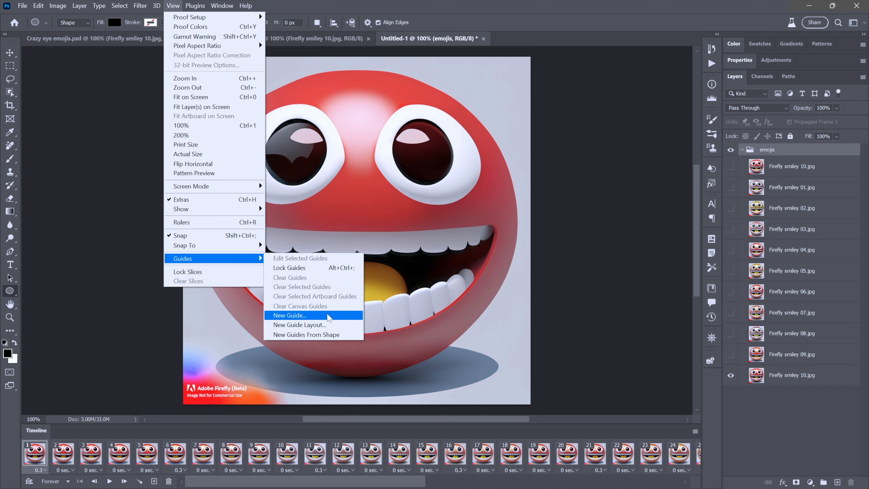
{"action": "left_click", "coordinate": [308, 315]}
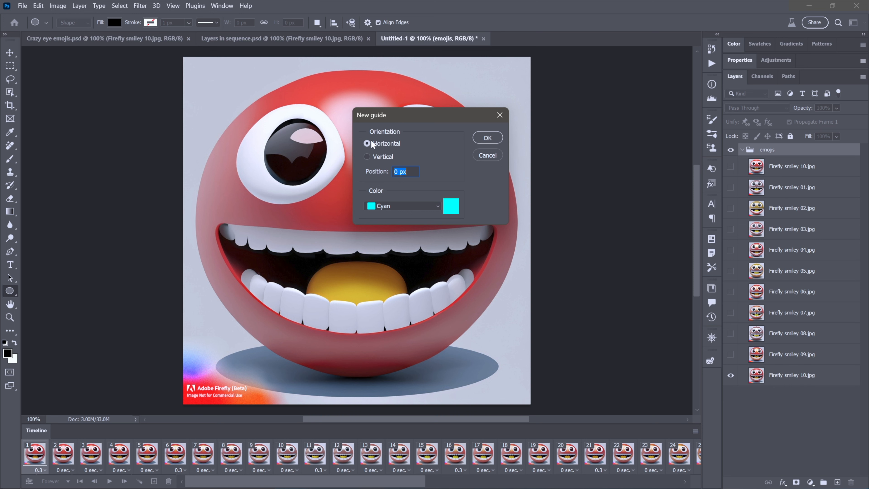
{"action": "left_click", "coordinate": [371, 153]}
{"action": "left_click_drag", "start_coordinate": [409, 172], "coordinate": [391, 178]}
{"action": "type", "text": "50"}
{"action": "left_click", "coordinate": [486, 138]}
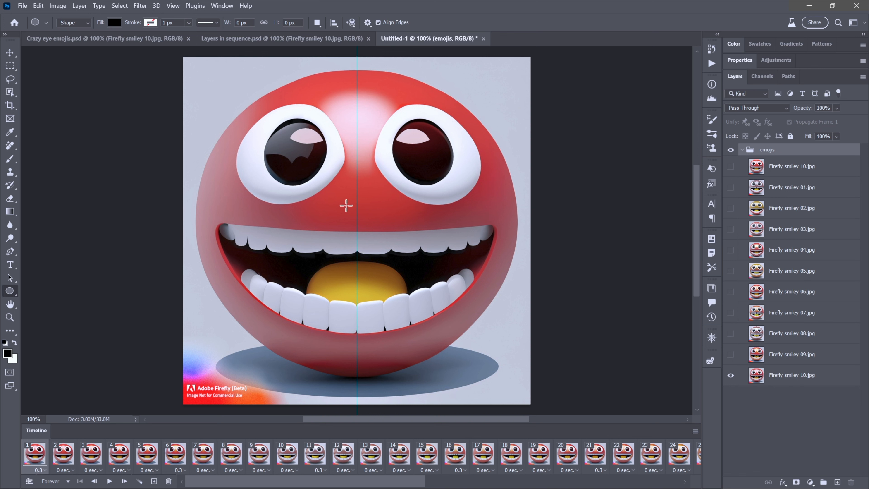
- Add a horizontal guide at 50% through the centre of the canvas
{"action": "left_click", "coordinate": [172, 6]}
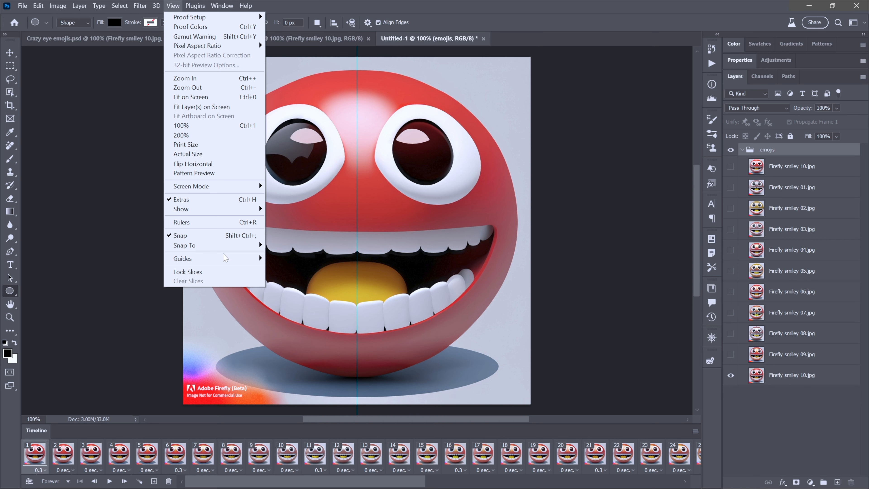
{"action": "mouse_move", "coordinate": [229, 260]}
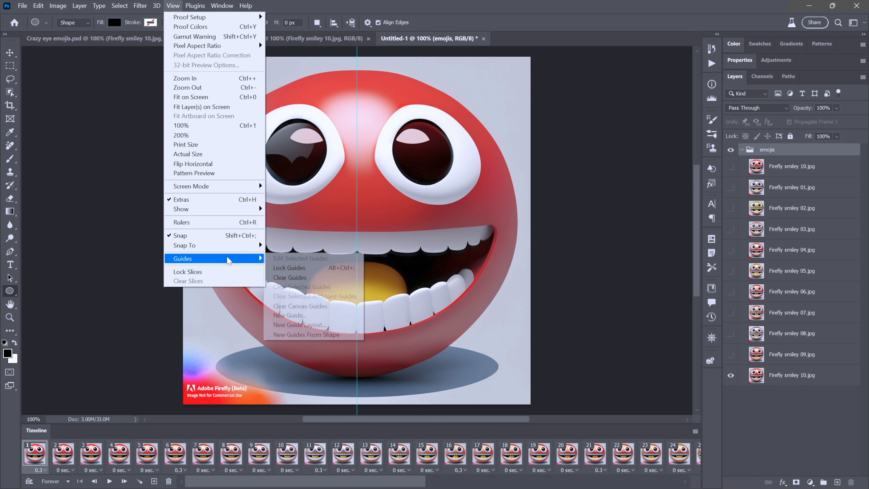
{"action": "left_click", "coordinate": [316, 315]}
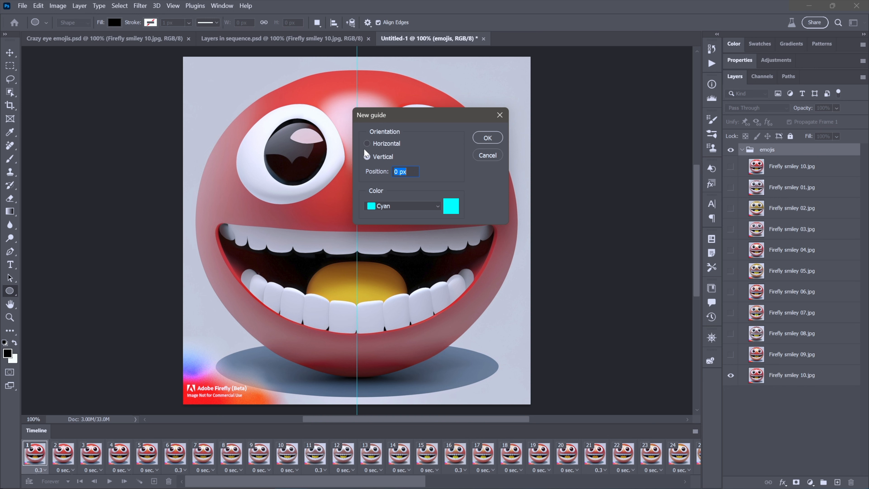
{"action": "type", "text": "50"}
{"action": "left_click", "coordinate": [488, 138]}
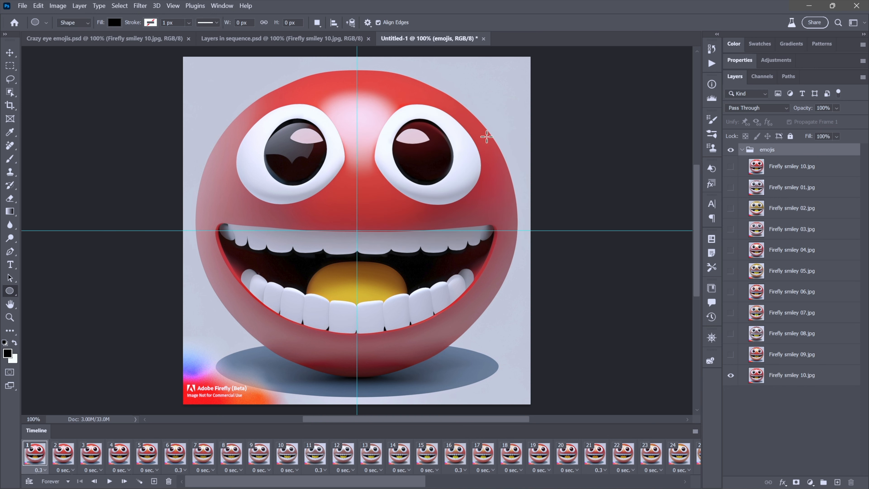
- Create an ellipse 920 px wide and 868 px high, centred on the intersection of the two guides
{"action": "left_click", "coordinate": [357, 231]}
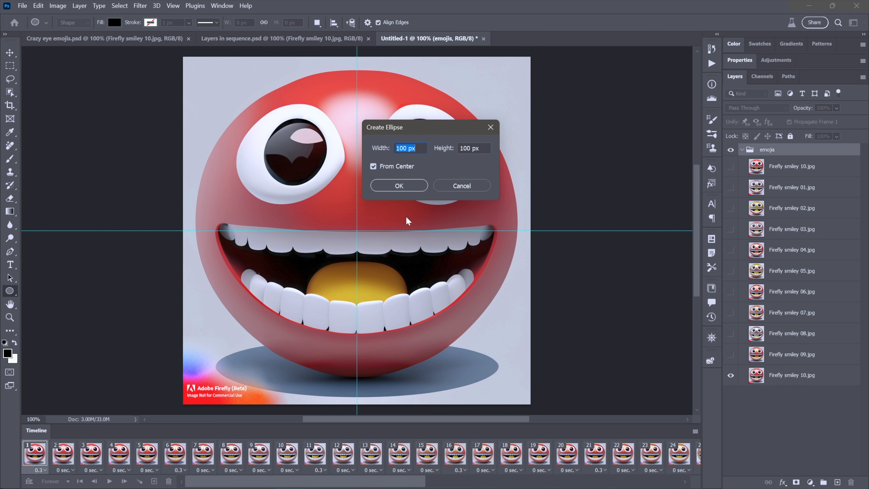
{"action": "type", "text": "920"}
{"action": "key", "text": "Tab"}
{"action": "type", "text": "868"}
{"action": "left_click", "coordinate": [394, 185]}
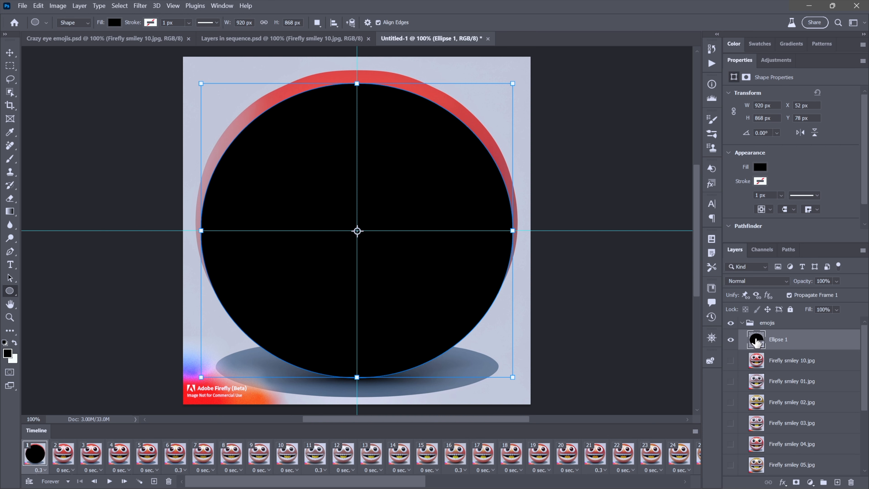
- Delete the ellipse layer and place its path in a new vector mask on the emojis group
{"action": "key", "text": "Delete"}
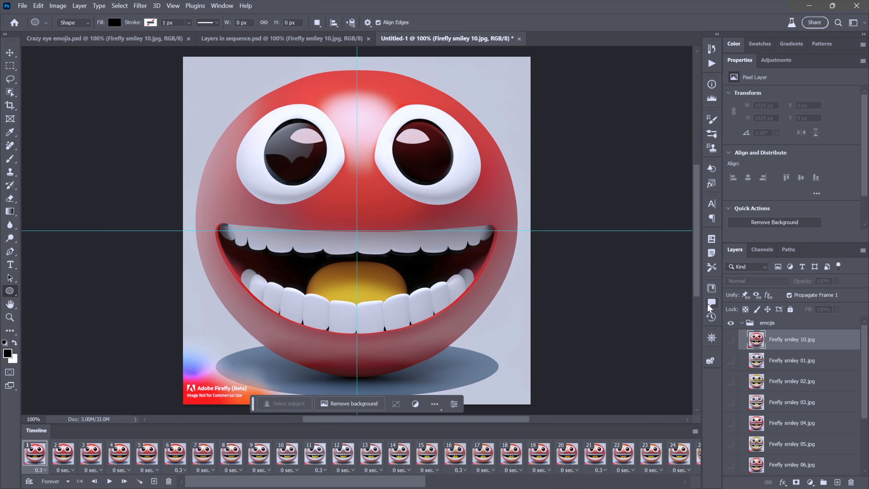
{"action": "left_click", "coordinate": [787, 324]}
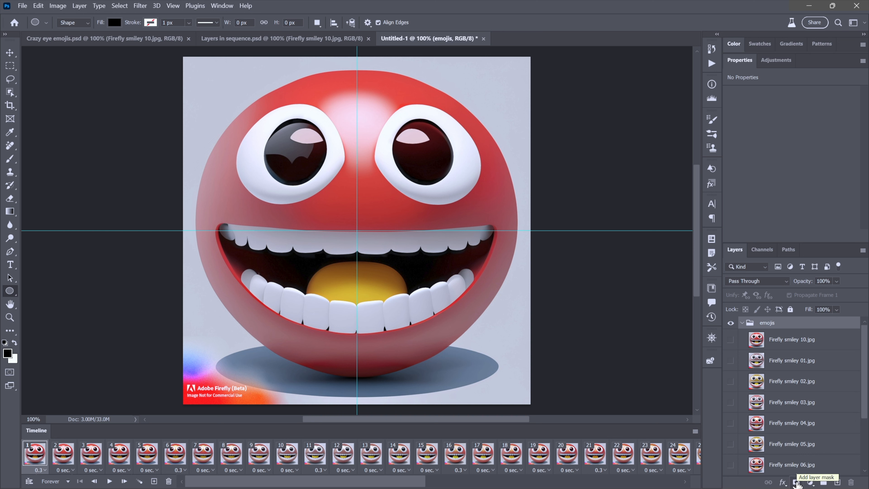
{"action": "key", "text": "ctrl"}
{"action": "left_click", "coordinate": [796, 482], "text": "ctrl"}
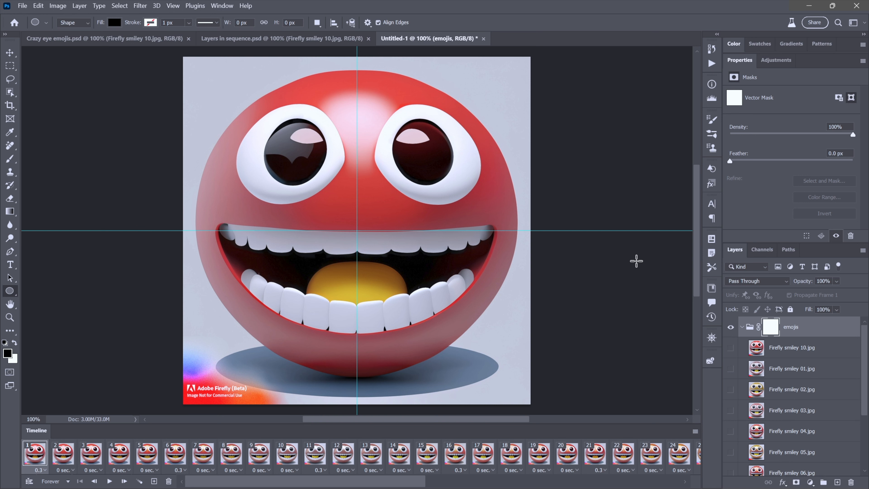
{"action": "key", "text": "ctrl+v"}
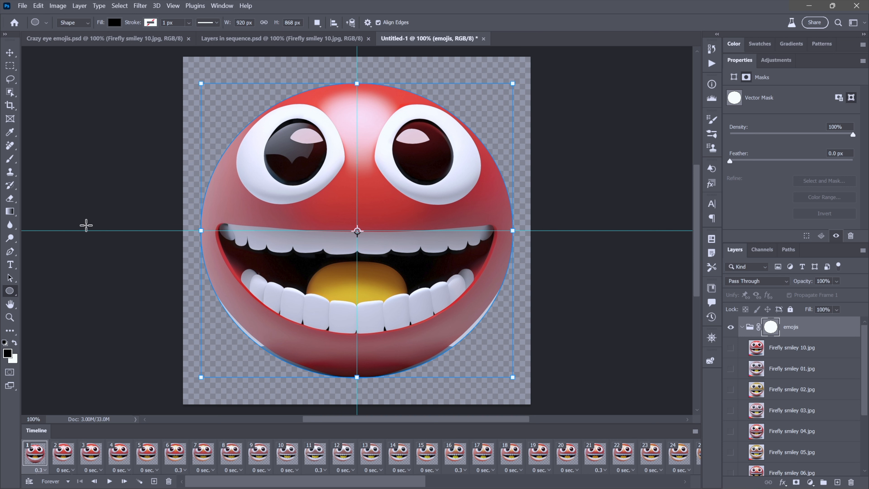
- Nudge the ellipse path in the emojis group's vector mask up 34 px to fit the face, and deselect it
{"action": "left_click", "coordinate": [10, 279]}
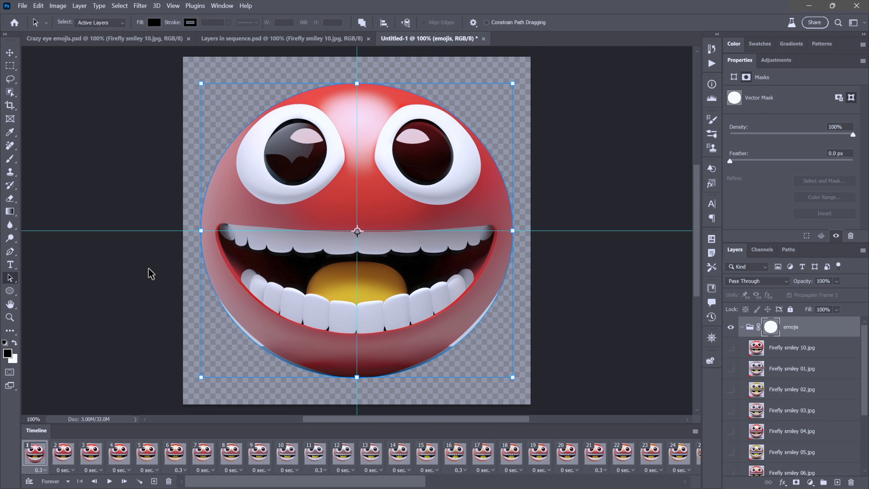
{"action": "key", "text": "shift+Up"}
{"action": "key", "text": "shift+Up"}
{"action": "key", "text": "shift+Up"}
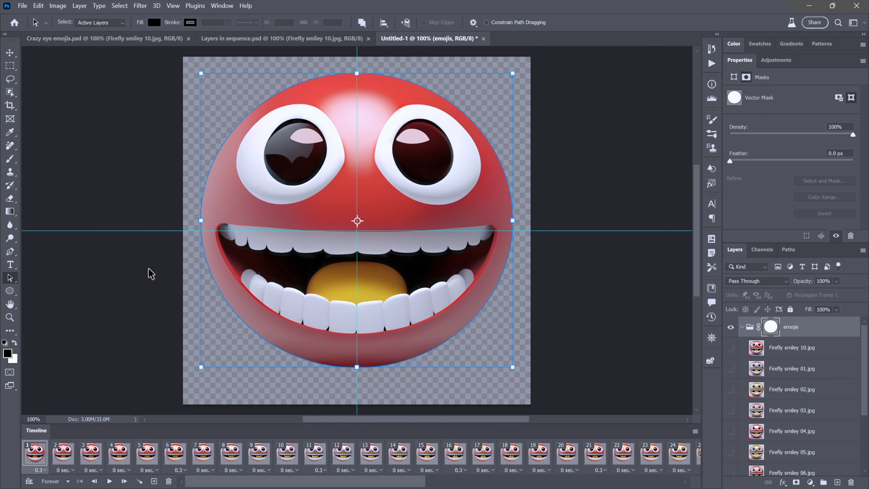
{"action": "key", "text": "Up"}
{"action": "key", "text": "Up"}
{"action": "key", "text": "Up"}
{"action": "key", "text": "Up"}
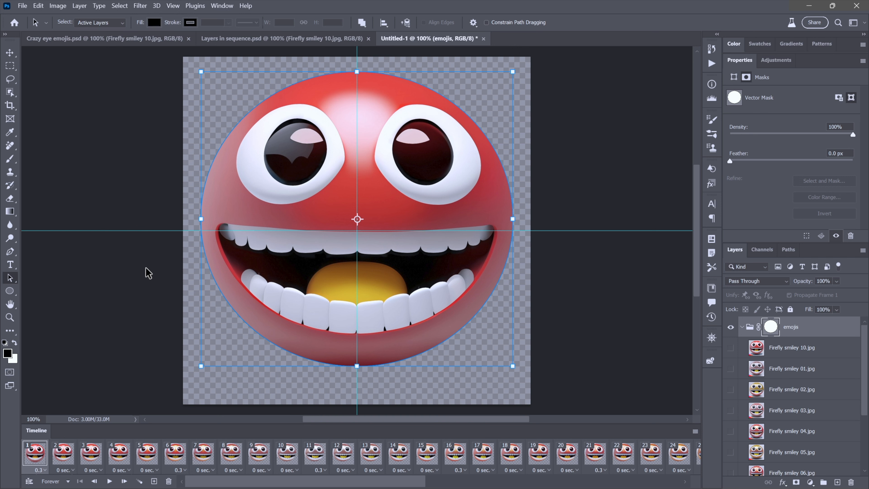
{"action": "left_click", "coordinate": [148, 273]}
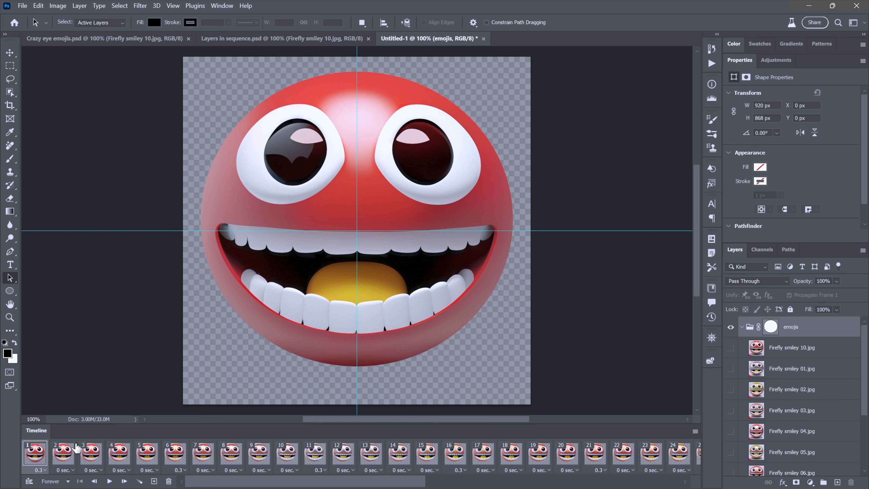
- Compare the mask's position on frames 1 and 2, and clear the ellipse path from the emojis group's vector mask
{"action": "left_click", "coordinate": [64, 452]}
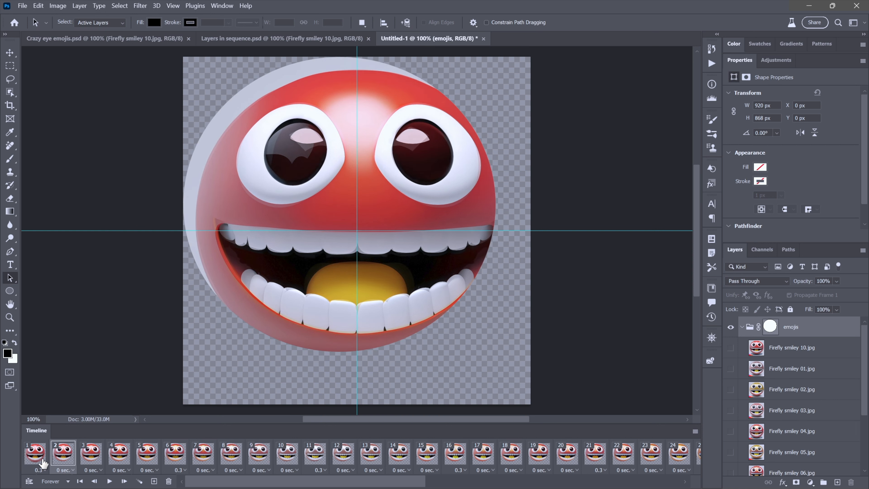
{"action": "left_click", "coordinate": [34, 453]}
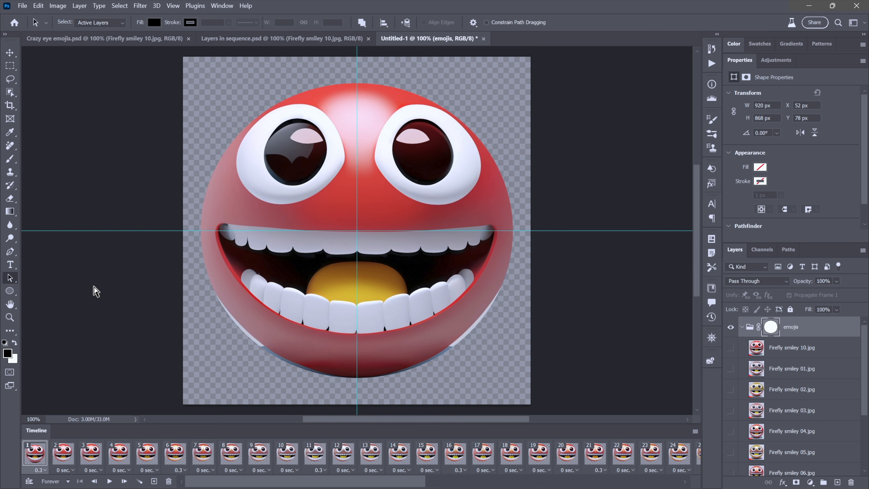
{"action": "key", "text": "Delete"}
{"action": "key", "text": "ctrl+z"}
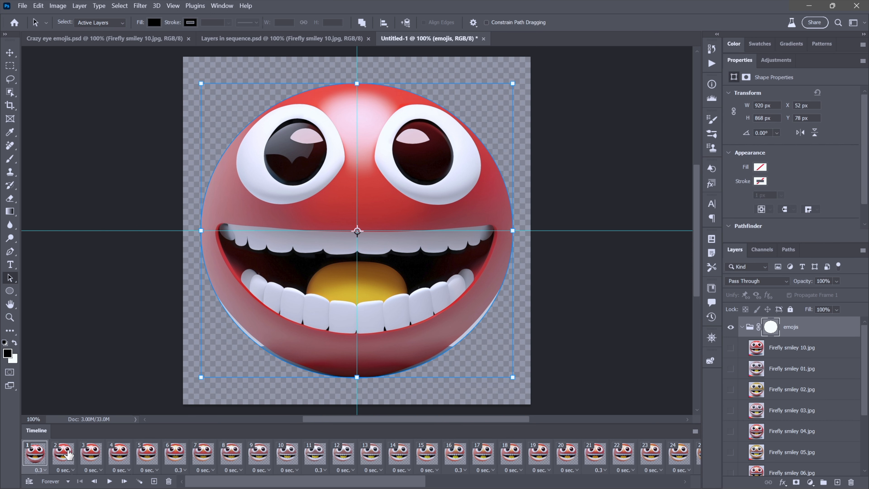
{"action": "left_click", "coordinate": [65, 452]}
{"action": "left_click", "coordinate": [35, 452]}
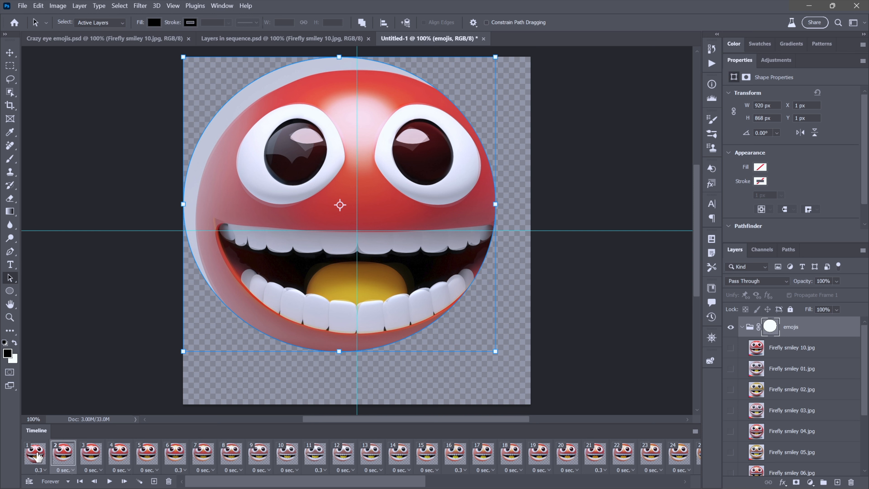
{"action": "key", "text": "Delete"}
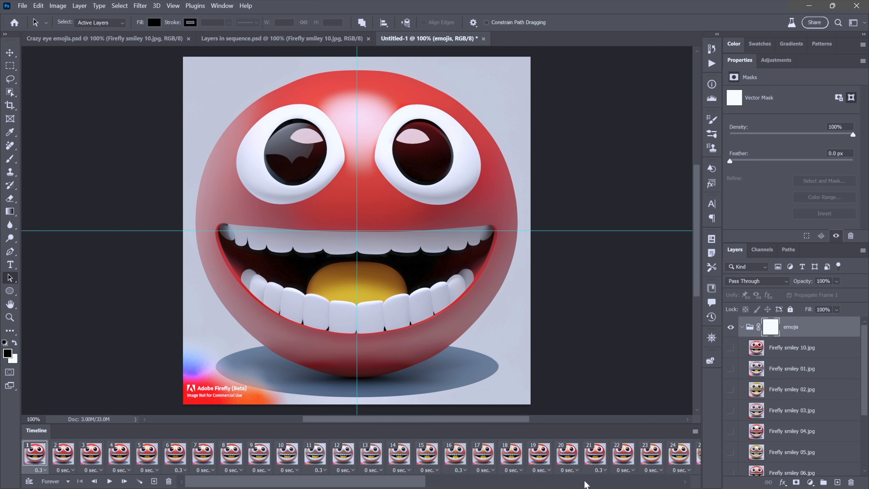
- Select frames 1 through 50 and paste the ellipse path into the emojis group's vector mask
{"action": "left_click", "coordinate": [586, 483]}
{"action": "left_click", "coordinate": [679, 484]}
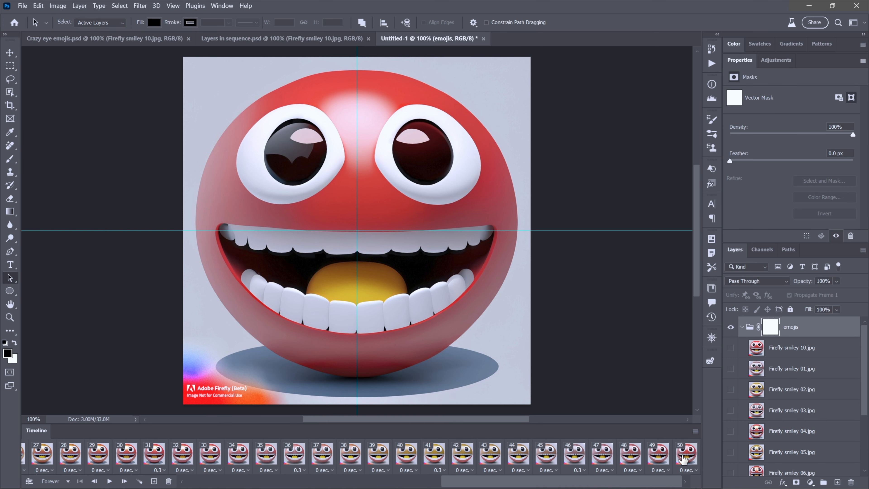
{"action": "left_click", "coordinate": [684, 458], "text": "shift"}
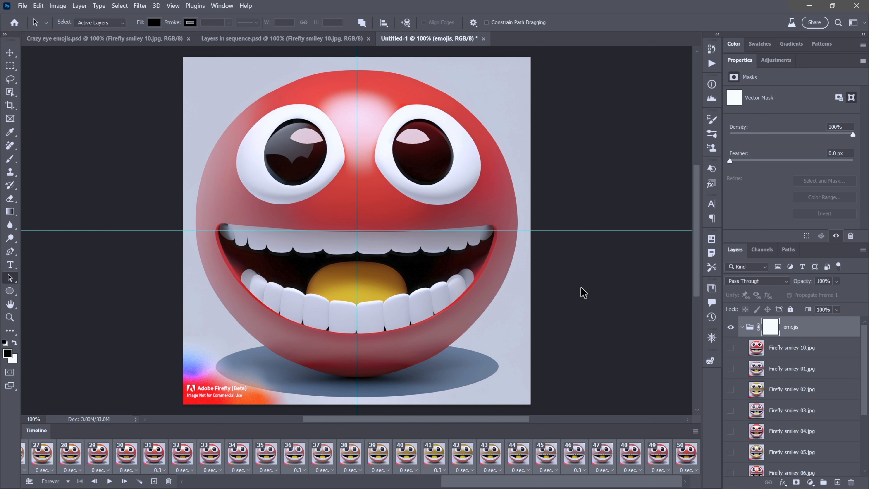
{"action": "key", "text": "ctrl+v"}
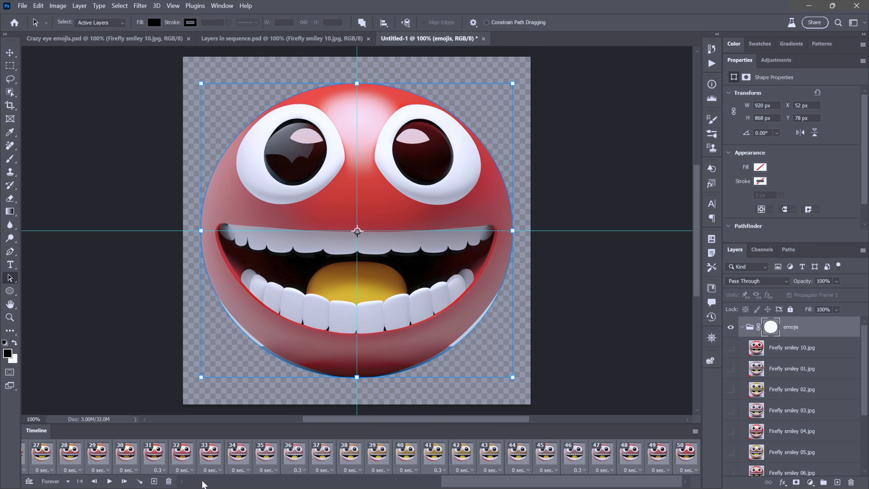
- Check the mask on frame 2, and nudge the ellipse path on frame 1 up to Y 44 px
{"action": "left_click", "coordinate": [207, 482]}
{"action": "left_click", "coordinate": [194, 483]}
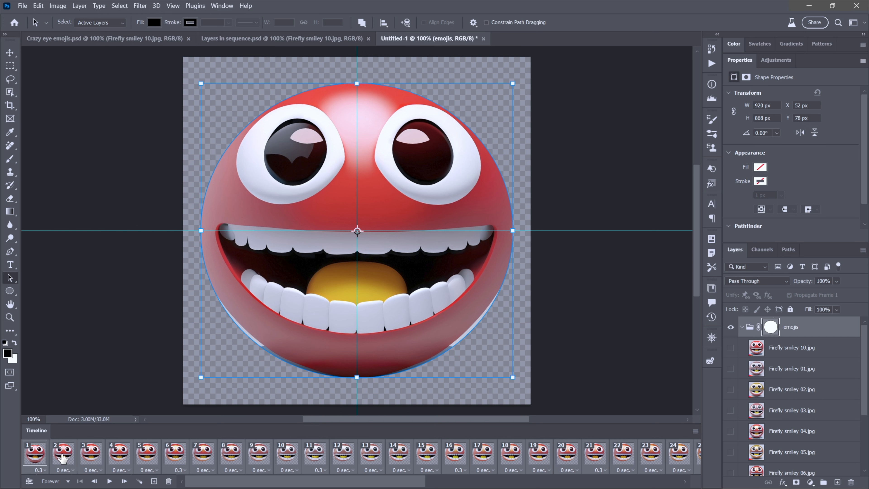
{"action": "left_click", "coordinate": [62, 457]}
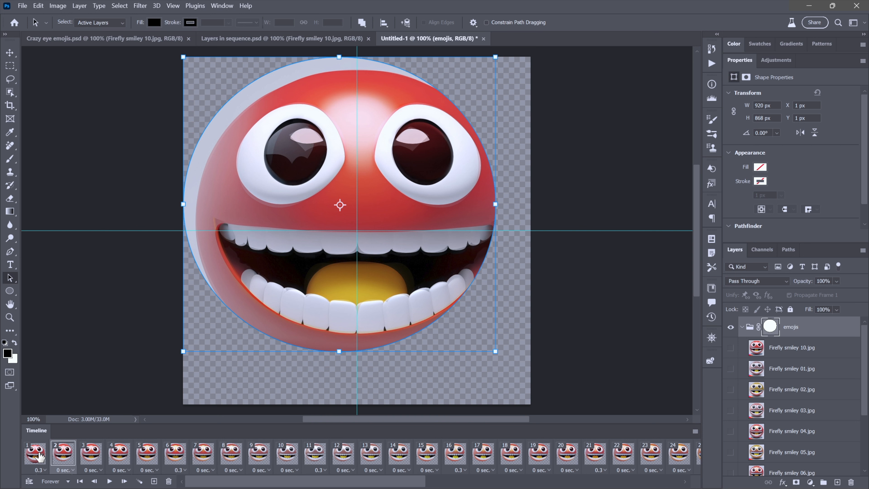
{"action": "left_click", "coordinate": [40, 456]}
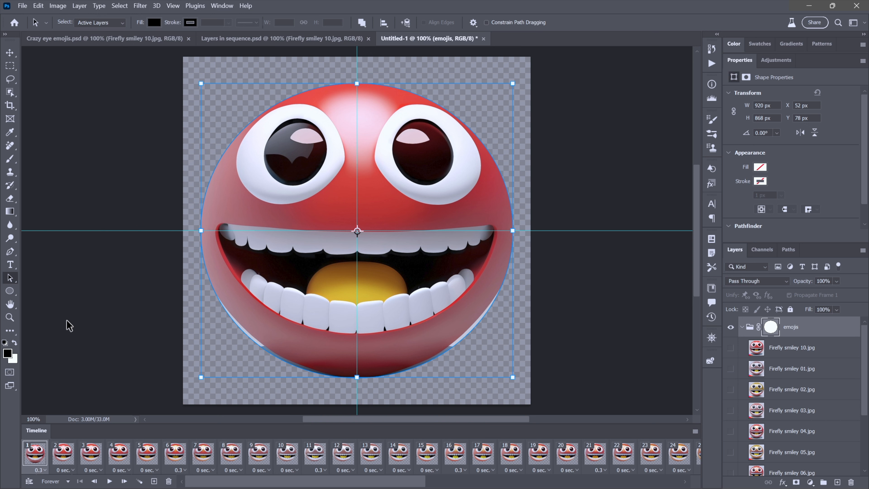
{"action": "key", "text": "shift+Up"}
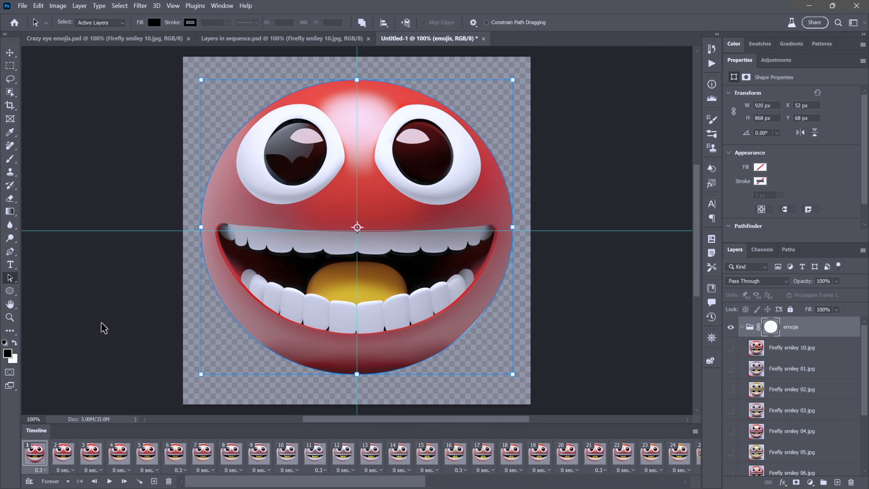
{"action": "key", "text": "shift+Up"}
{"action": "key", "text": "shift+Up"}
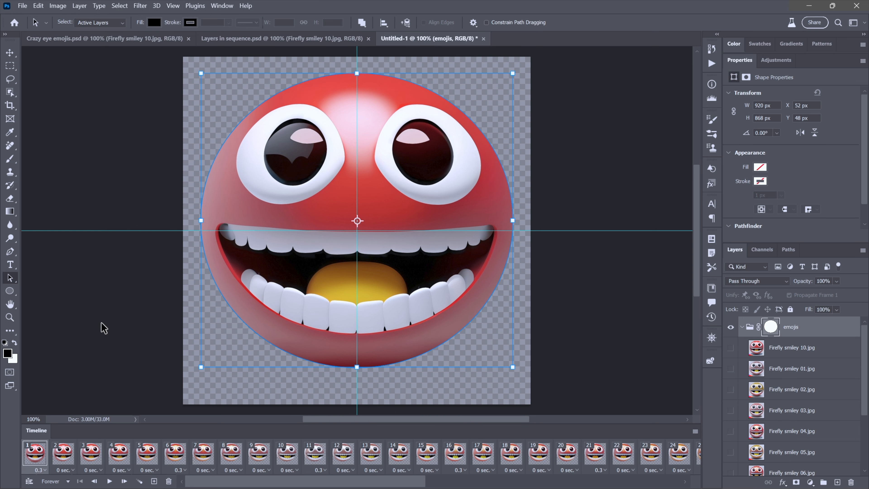
{"action": "key", "text": "Up"}
{"action": "key", "text": "Up"}
{"action": "key", "text": "Up"}
{"action": "key", "text": "Up"}
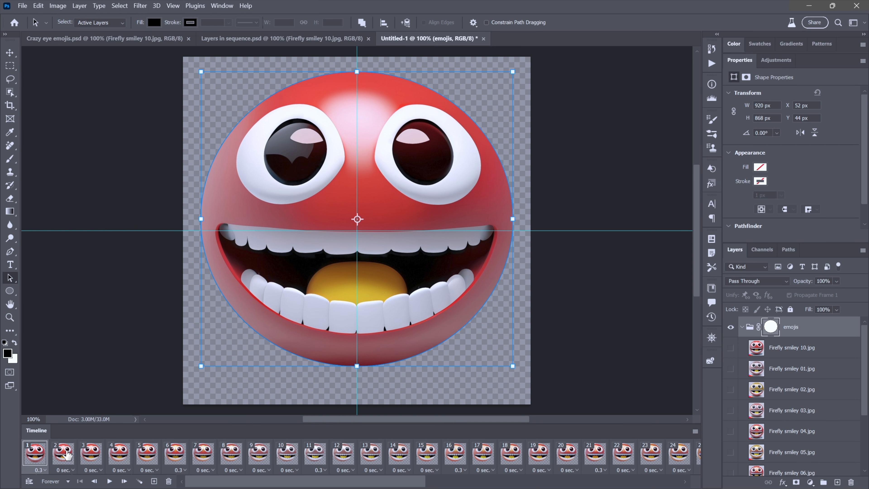
- Select frames 2 through 50 and move the ellipse path to the centre of the guides at X 52 px, Y 78 px
{"action": "left_click", "coordinate": [67, 455]}
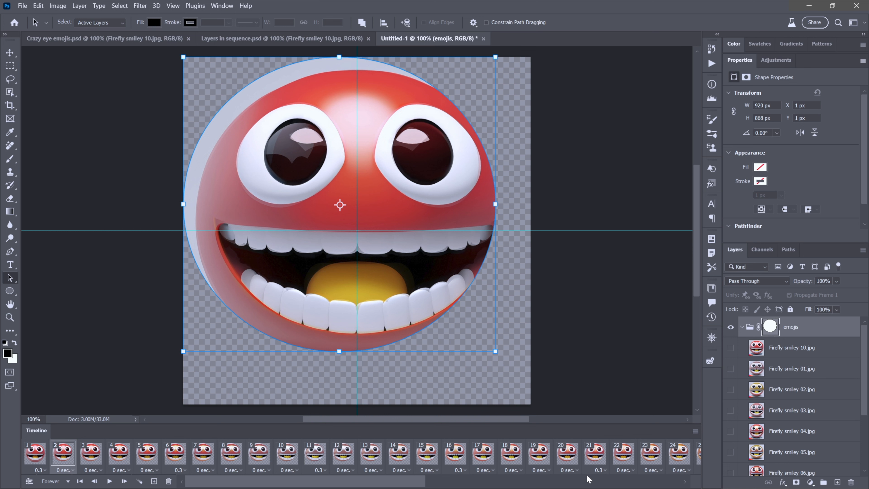
{"action": "left_click", "coordinate": [635, 483]}
{"action": "left_click", "coordinate": [671, 483]}
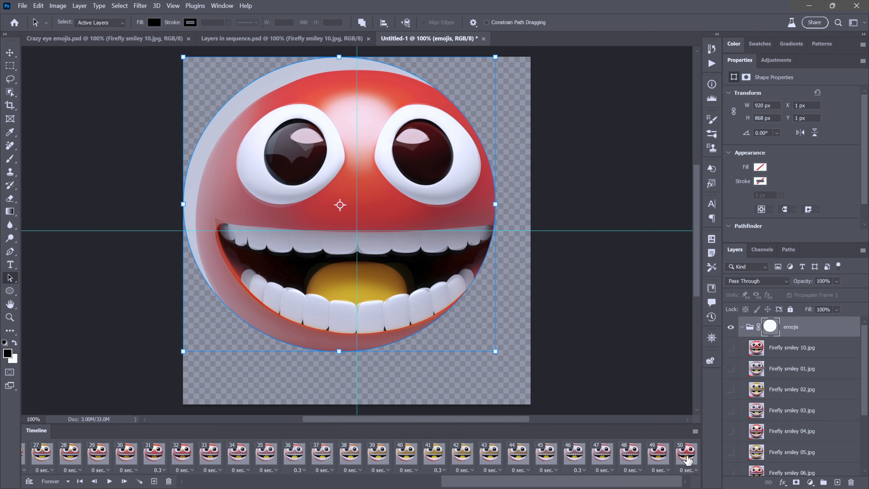
{"action": "left_click", "coordinate": [687, 456], "text": "shift"}
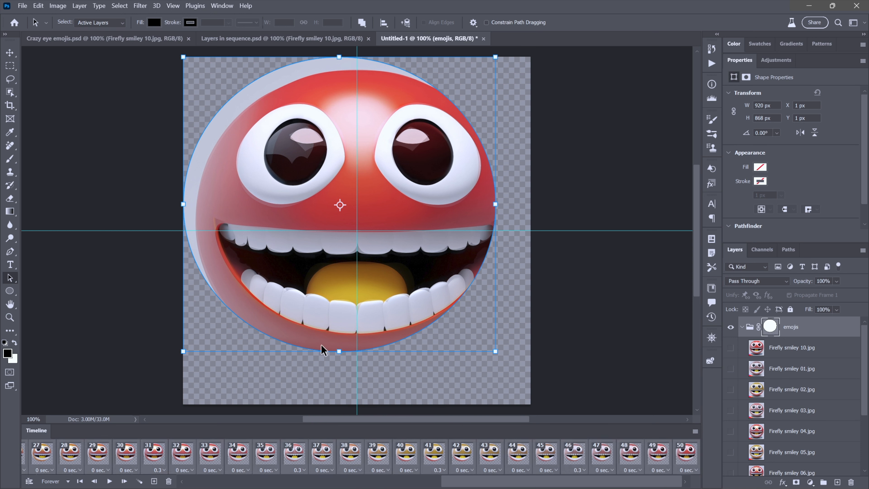
{"action": "left_click_drag", "start_coordinate": [311, 348], "coordinate": [328, 374]}
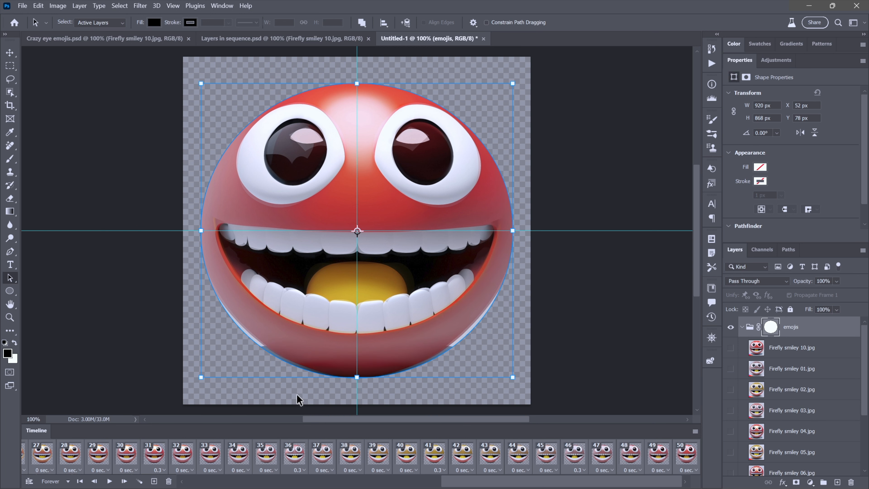
- Nudge the ellipse path up to Y 44 px with frames 2 through 50 selected
{"action": "left_click", "coordinate": [200, 481]}
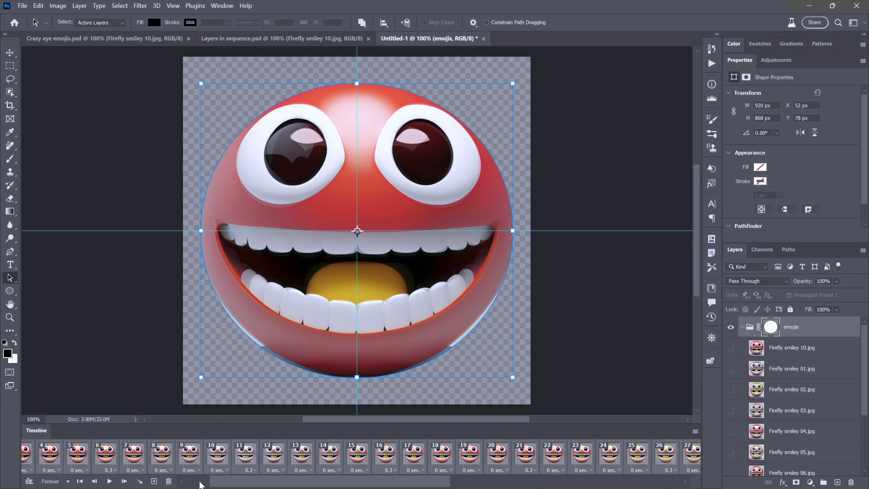
{"action": "key", "text": "shift+Up"}
{"action": "key", "text": "shift+Up"}
{"action": "key", "text": "shift+Up"}
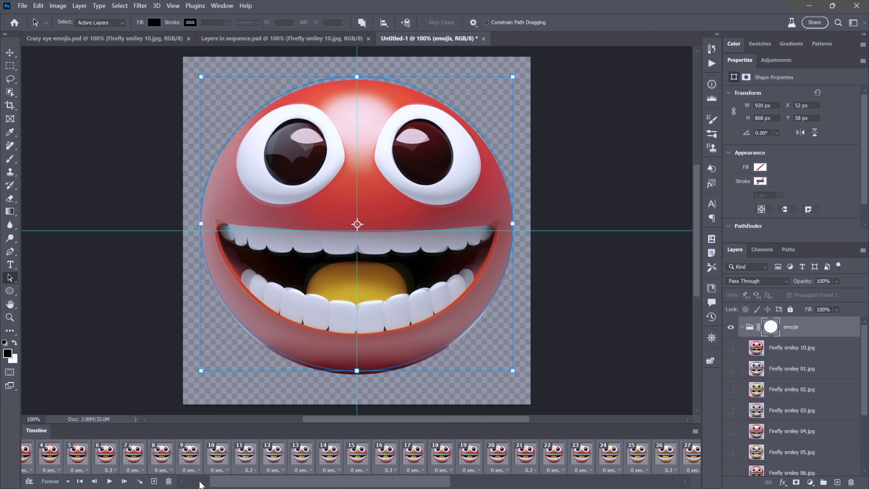
{"action": "key", "text": "Up"}
{"action": "key", "text": "Up"}
{"action": "key", "text": "Up"}
{"action": "key", "text": "Up"}
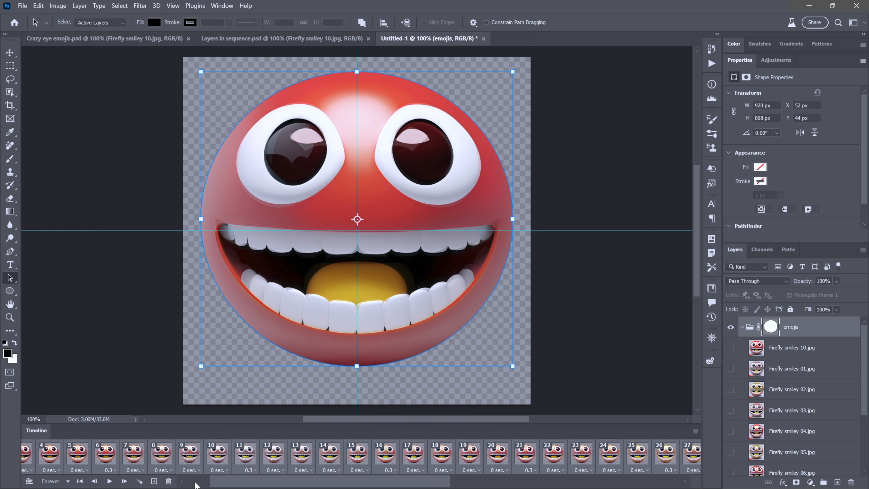
- Check the mask on frames 6, 1 and 2, and nudge the ellipse path on frame 3 up to fit the face
{"action": "left_click", "coordinate": [198, 483]}
{"action": "left_click", "coordinate": [176, 457]}
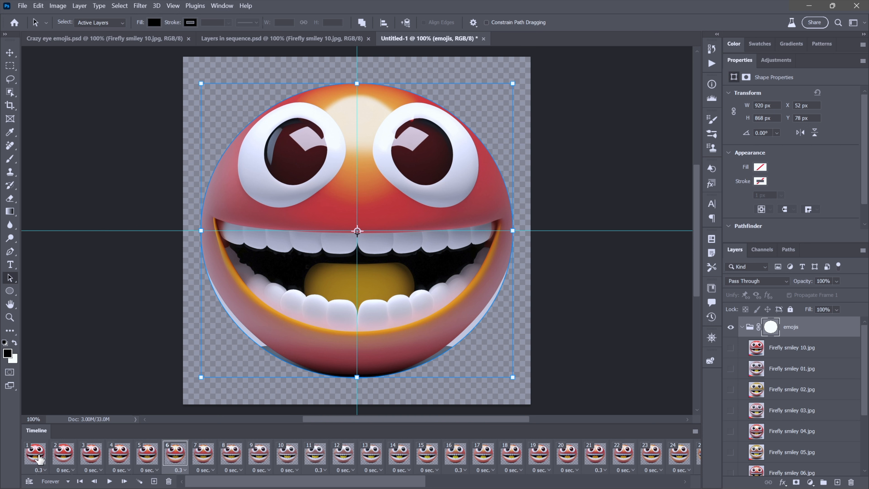
{"action": "left_click", "coordinate": [38, 459]}
{"action": "left_click", "coordinate": [66, 459]}
{"action": "left_click", "coordinate": [86, 457]}
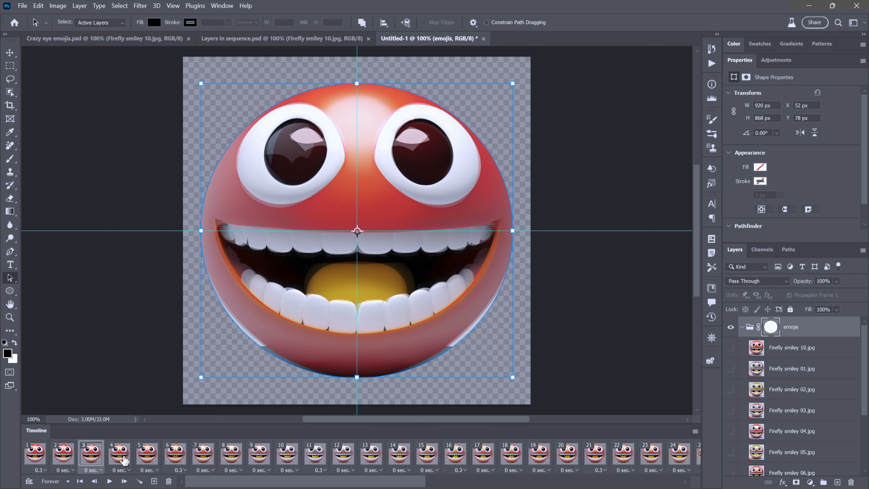
{"action": "key", "text": "Up"}
{"action": "key", "text": "Up"}
{"action": "key", "text": "Up"}
{"action": "key", "text": "Up"}
{"action": "key", "text": "Up"}
{"action": "key", "text": "Up"}
{"action": "key", "text": "Up"}
{"action": "key", "text": "Up"}
{"action": "key", "text": "Up"}
{"action": "key", "text": "Up"}
{"action": "key", "text": "Up"}
{"action": "key", "text": "Up"}
{"action": "key", "text": "Up"}
{"action": "key", "text": "Up"}
{"action": "key", "text": "Up"}
{"action": "key", "text": "Up"}
{"action": "key", "text": "Up"}
{"action": "key", "text": "Up"}
{"action": "key", "text": "Up"}
{"action": "key", "text": "Up"}
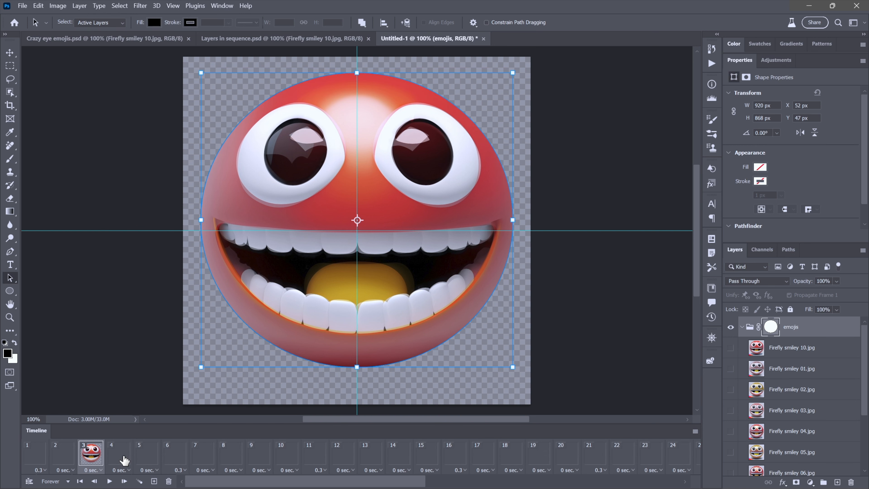
{"action": "key", "text": "Up"}
{"action": "key", "text": "Up"}
{"action": "key", "text": "Up"}
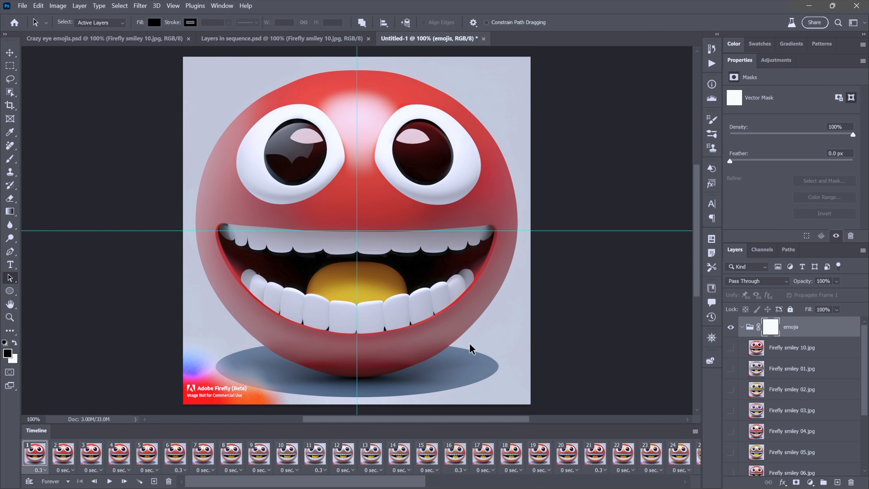
{"action": "left_click", "coordinate": [712, 49]}
{"action": "left_click", "coordinate": [711, 49]}
{"action": "key", "text": "ctrl+v"}
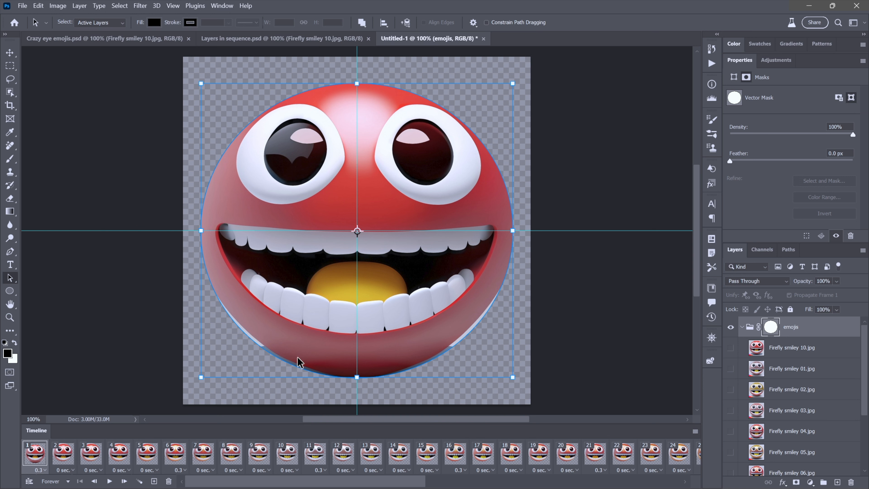
{"action": "left_click", "coordinate": [72, 457]}
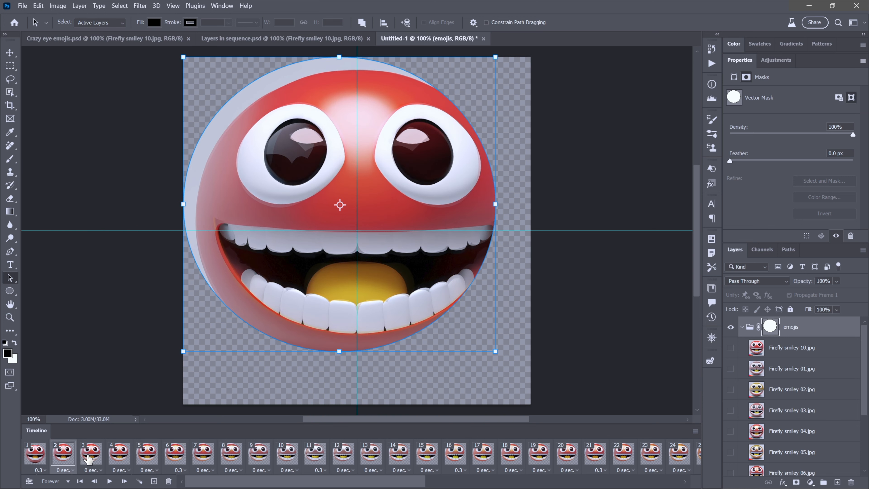
{"action": "left_click", "coordinate": [37, 454]}
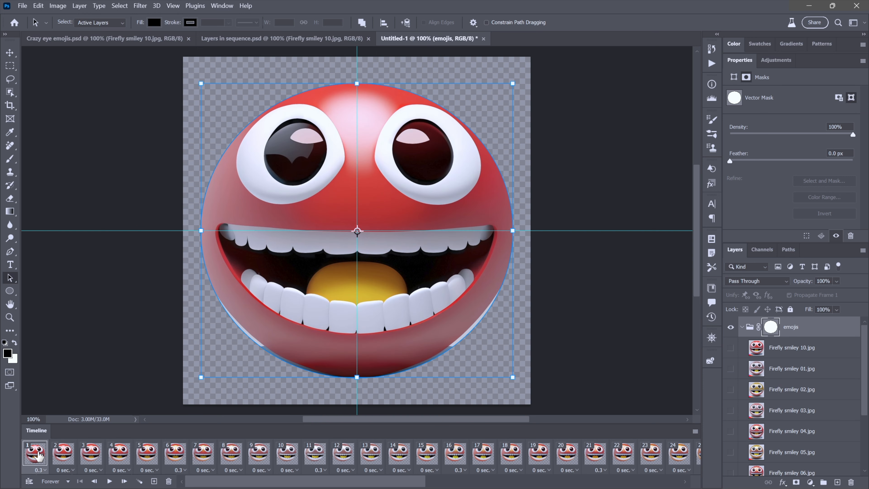
{"action": "key", "text": "Delete"}
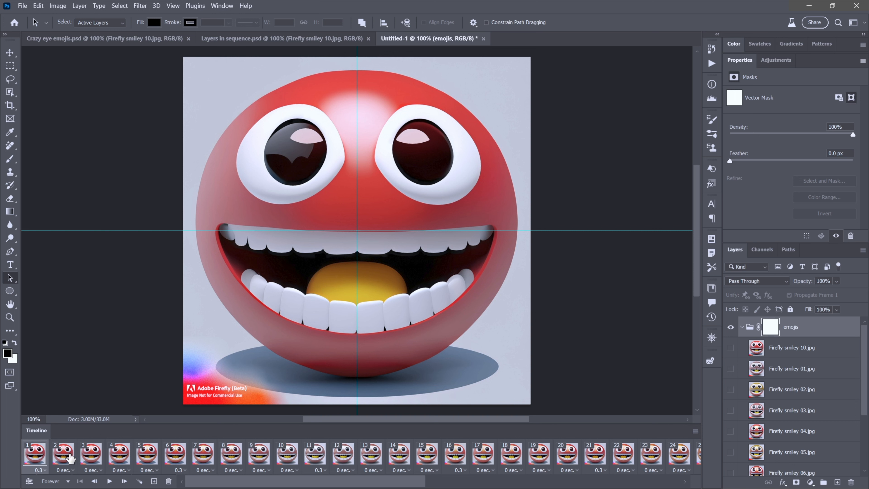
- Paste the ellipse path into the emojis group's mask on frame 2, and move the path on frame 3 to the guides' centre
{"action": "left_click", "coordinate": [66, 455]}
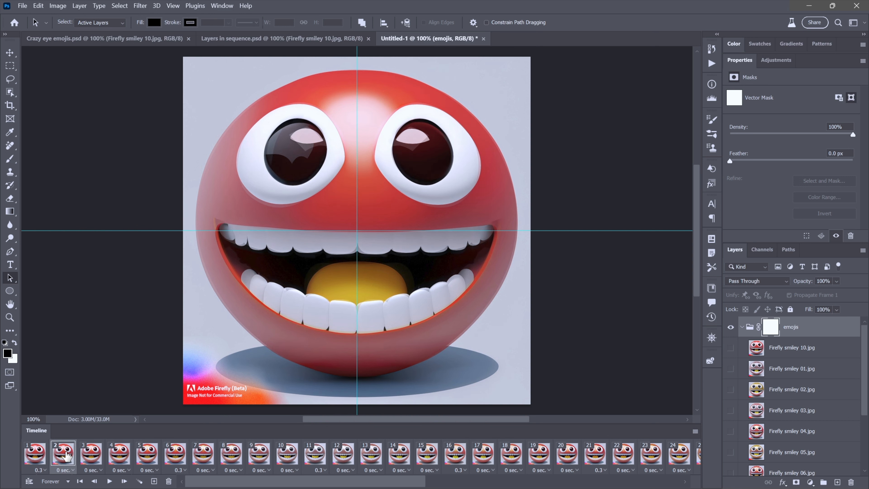
{"action": "key", "text": "ctrl+v"}
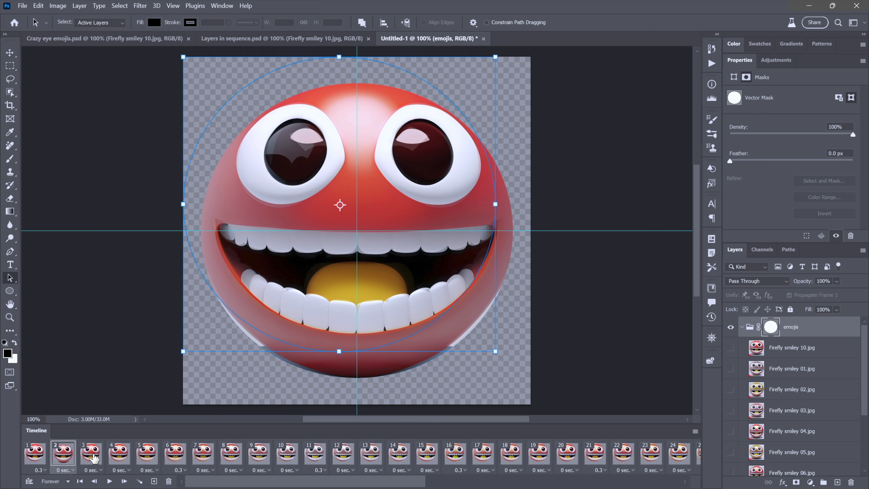
{"action": "left_click", "coordinate": [91, 454]}
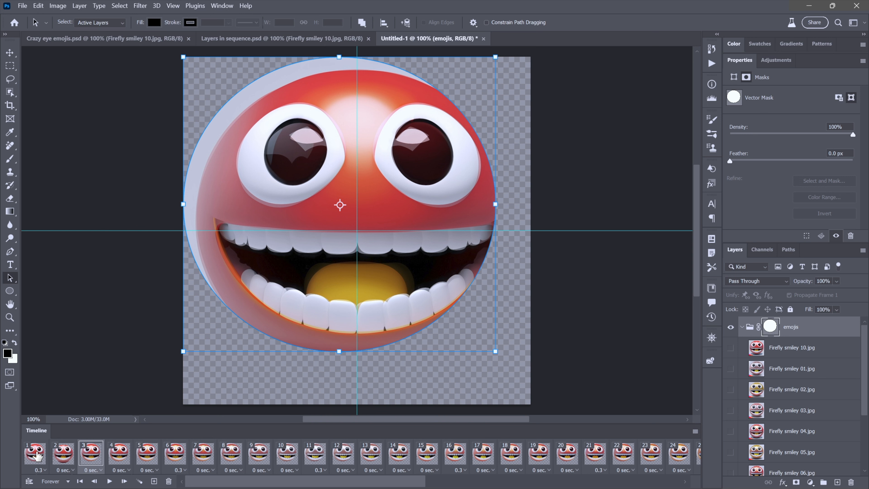
{"action": "left_click_drag", "start_coordinate": [293, 348], "coordinate": [312, 373]}
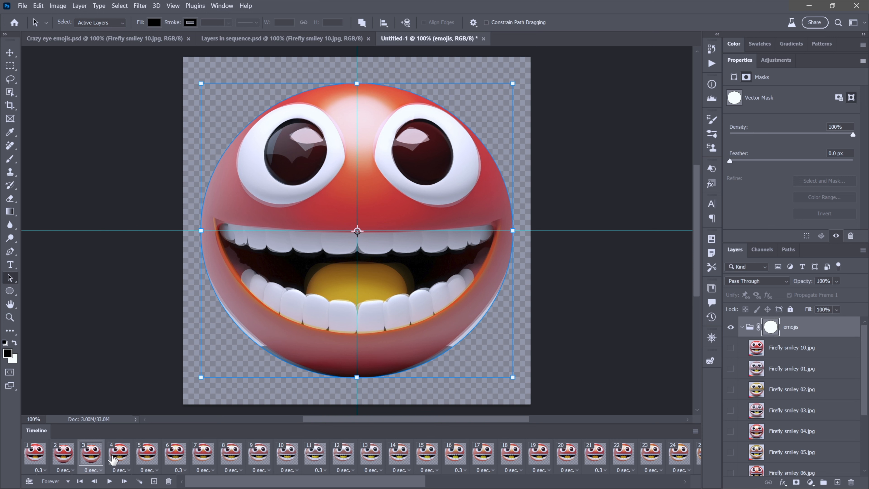
- Move the ellipse path to the guides' centre on frames 1 and 2, and check the mask on frames 3, 4 and 5
{"action": "left_click", "coordinate": [43, 459]}
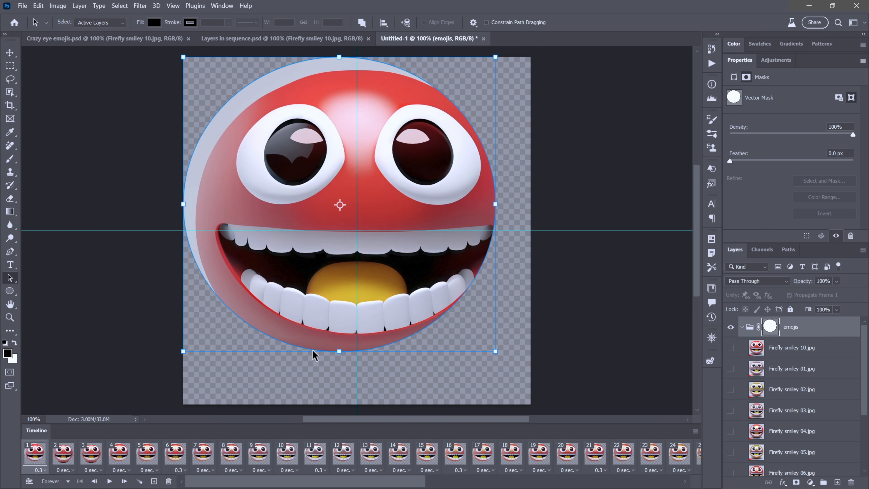
{"action": "left_click_drag", "start_coordinate": [314, 355], "coordinate": [331, 374]}
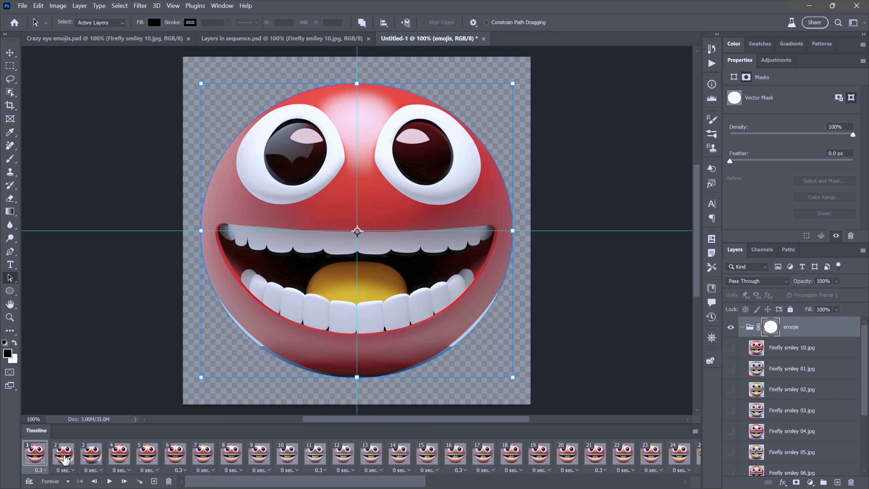
{"action": "left_click", "coordinate": [65, 460]}
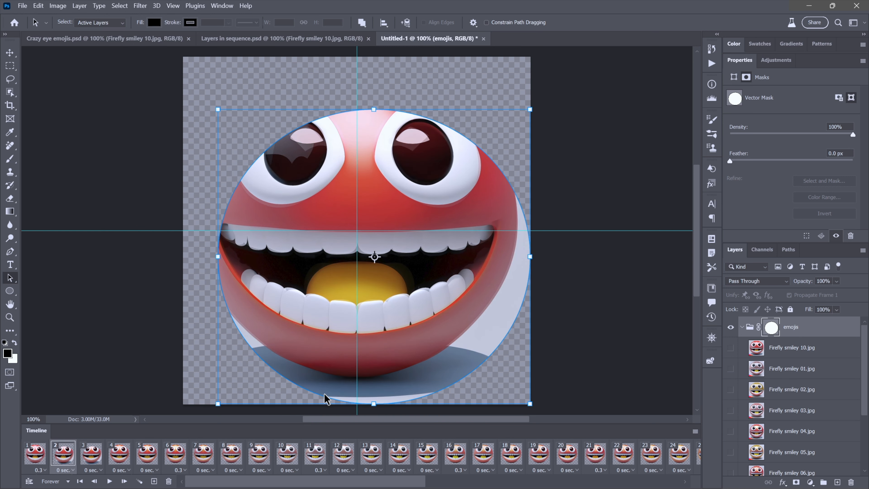
{"action": "left_click_drag", "start_coordinate": [327, 401], "coordinate": [286, 368]}
{"action": "left_click", "coordinate": [93, 455]}
{"action": "left_click", "coordinate": [120, 458]}
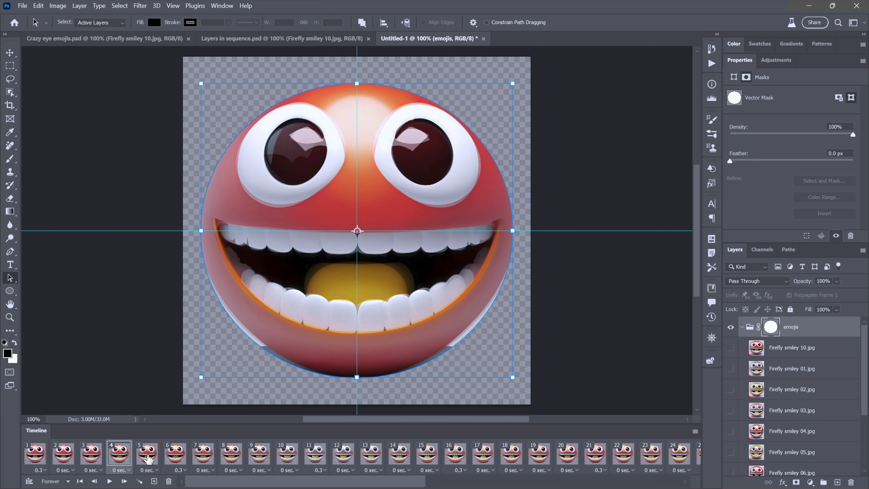
{"action": "left_click", "coordinate": [148, 459]}
{"action": "left_click", "coordinate": [36, 455]}
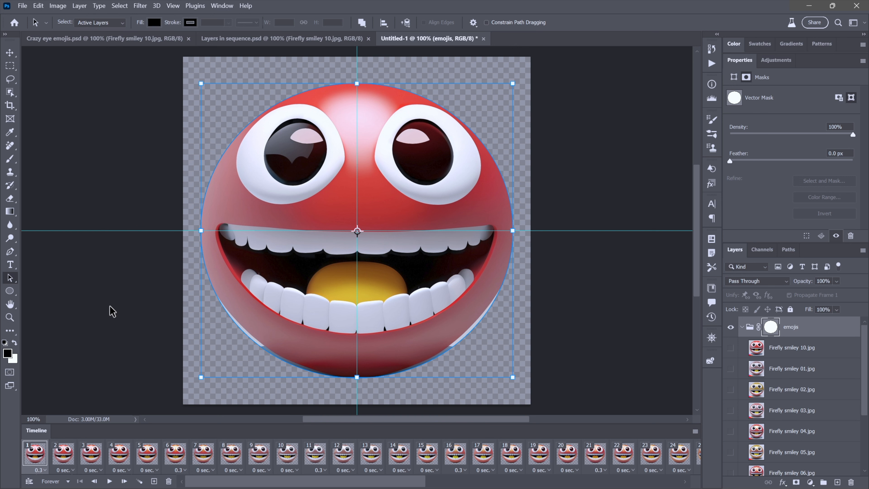
- Try shifting frame 1's ellipse path vertically by -34 px with Free Transform Path, and check the mask on frames 2 and 6
{"action": "left_click", "coordinate": [38, 6]}
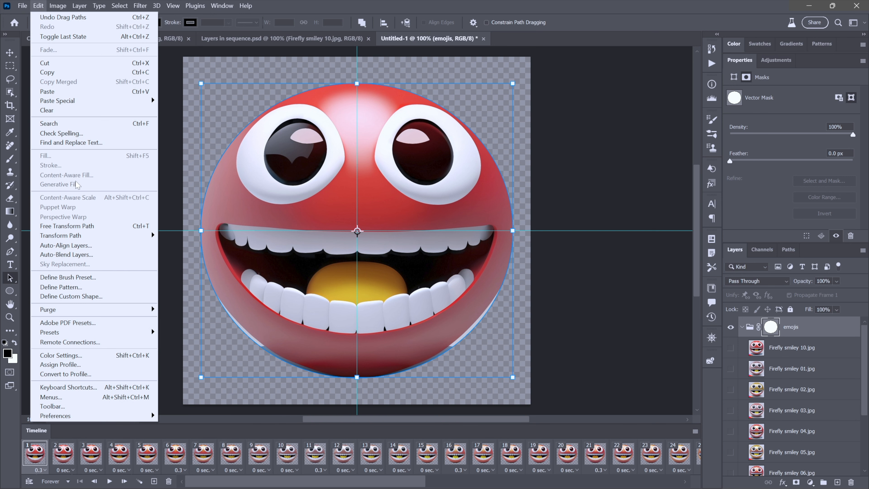
{"action": "left_click", "coordinate": [115, 227]}
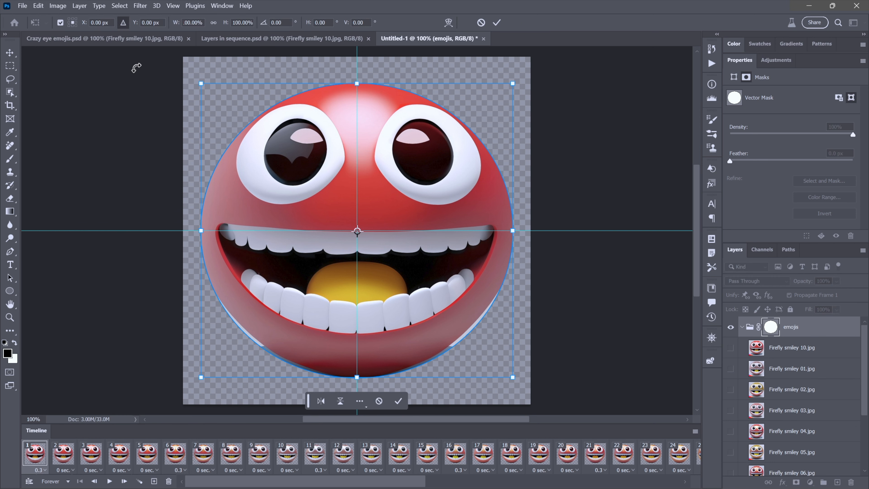
{"action": "left_click", "coordinate": [124, 24]}
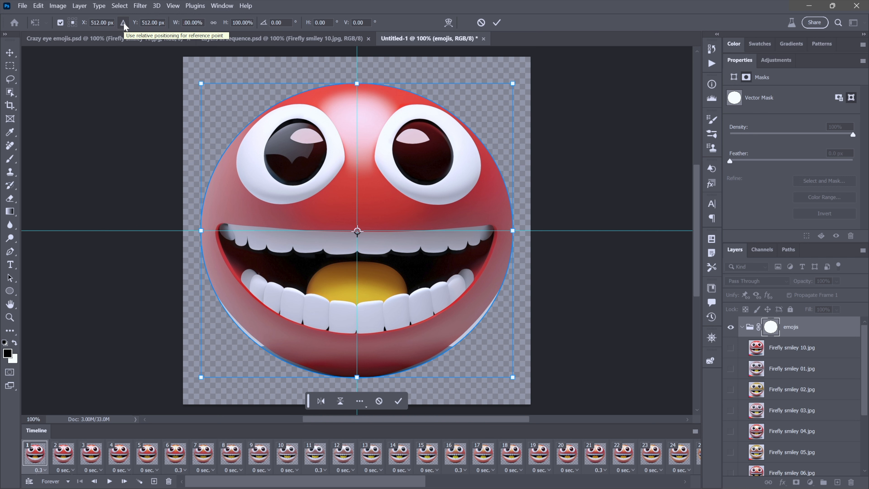
{"action": "left_click", "coordinate": [123, 24]}
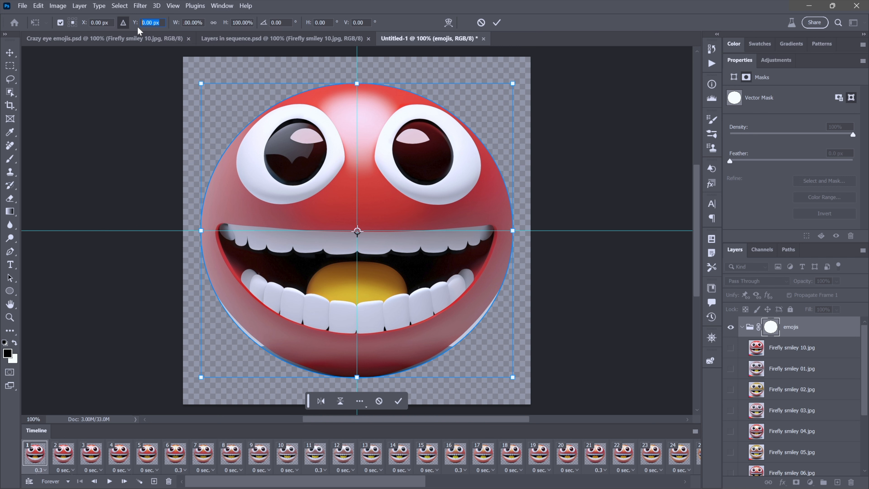
{"action": "type", "text": "-34"}
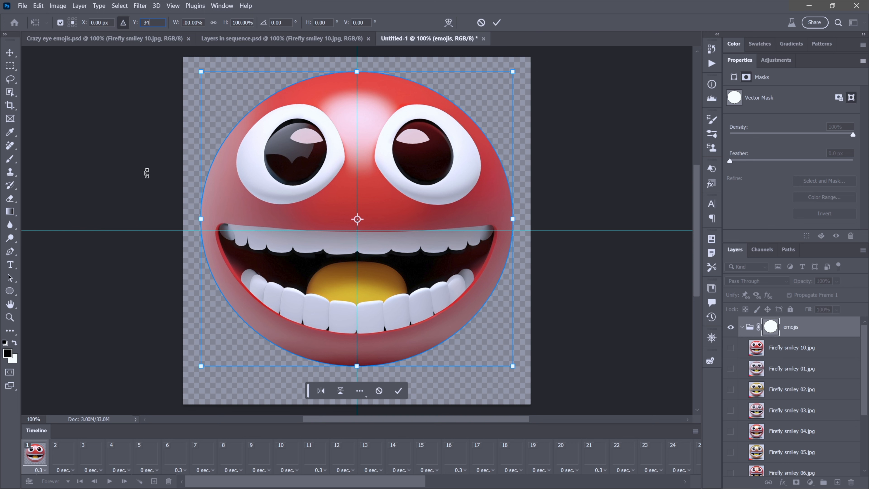
{"action": "key", "text": "Return"}
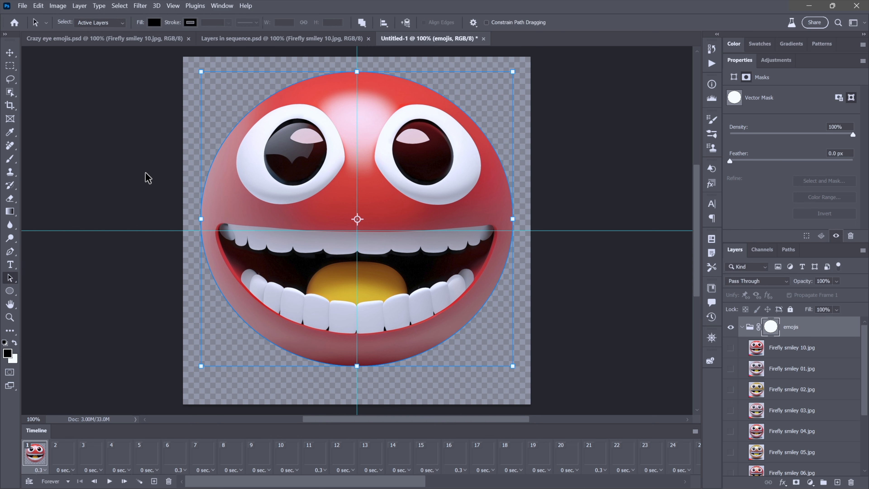
{"action": "left_click", "coordinate": [68, 459]}
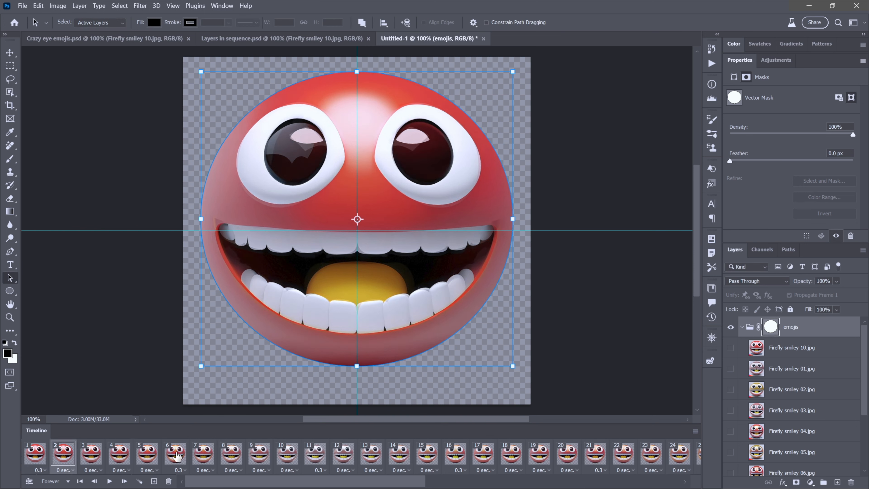
{"action": "left_click", "coordinate": [176, 457]}
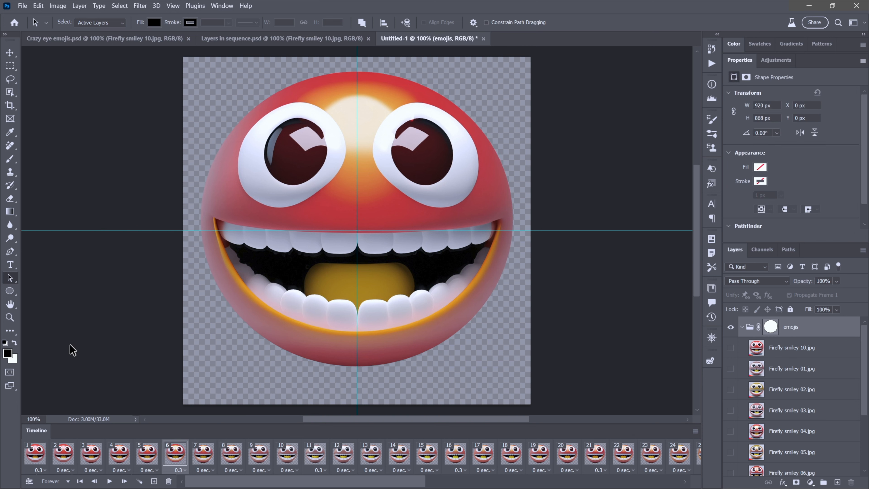
- Compare the mask position on frames 1 through 5
{"action": "left_click", "coordinate": [30, 457]}
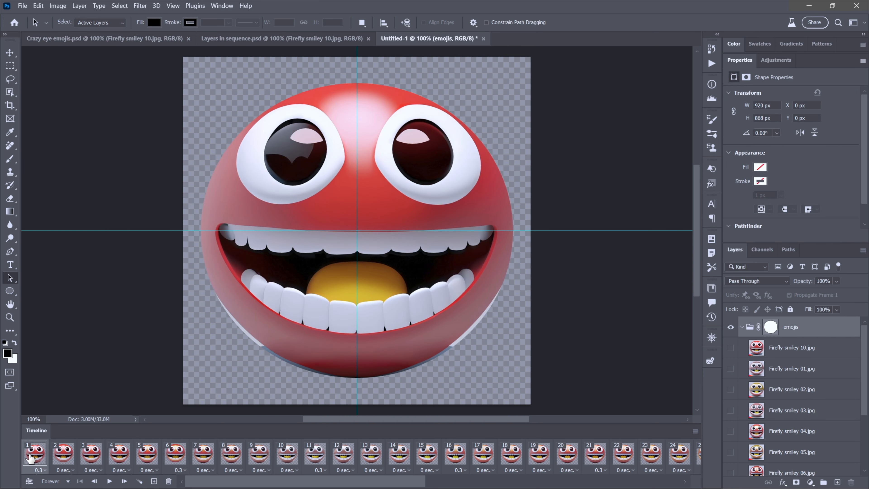
{"action": "left_click", "coordinate": [62, 458]}
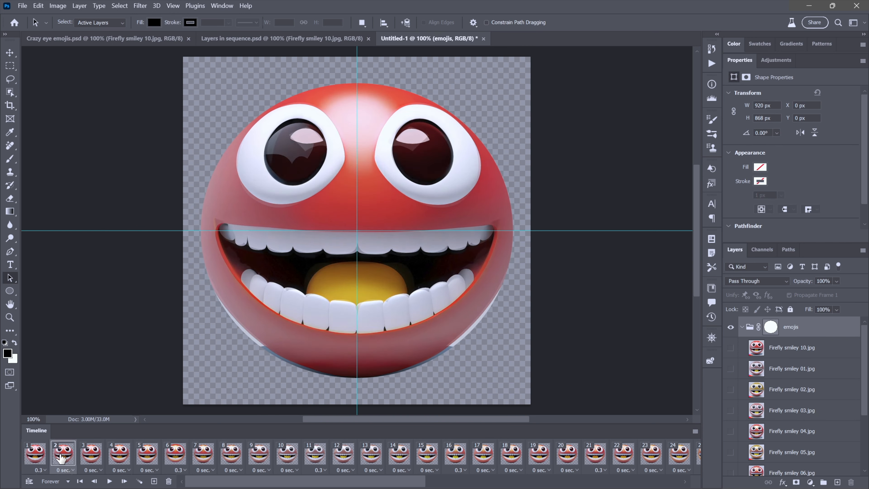
{"action": "left_click", "coordinate": [92, 459]}
{"action": "left_click", "coordinate": [124, 459]}
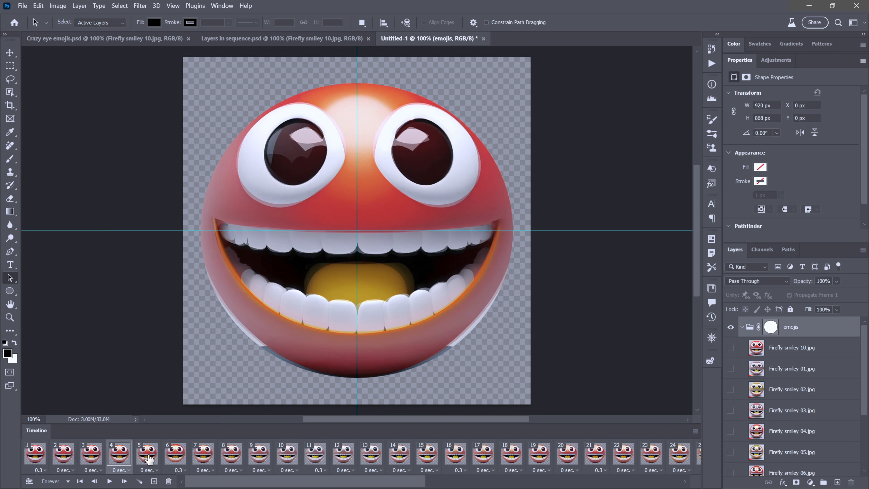
{"action": "left_click", "coordinate": [149, 459]}
{"action": "left_click", "coordinate": [40, 456]}
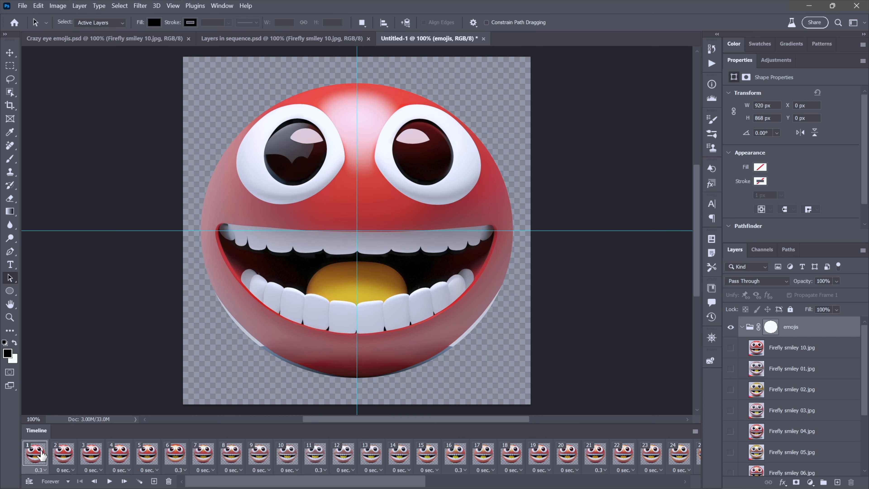
- Move the ellipse path on frame 1 to the guides' centre at X 52 px, Y 78 px
{"action": "key", "text": "space"}
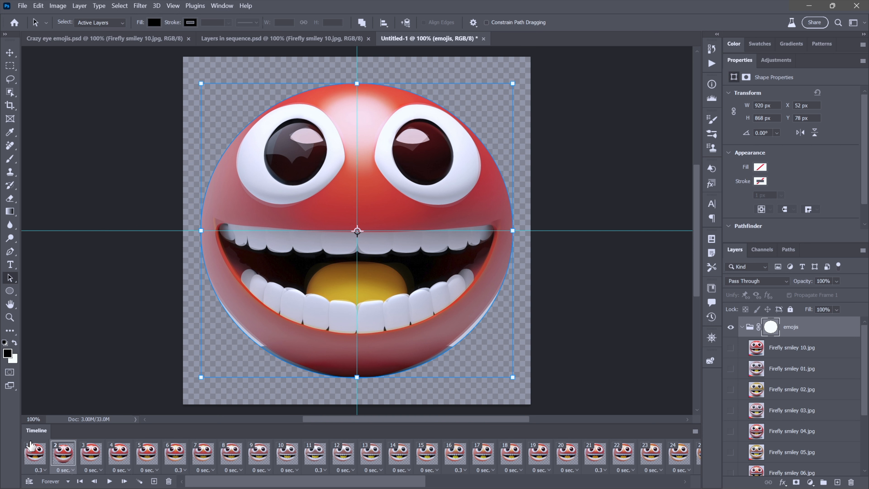
{"action": "left_click", "coordinate": [36, 451]}
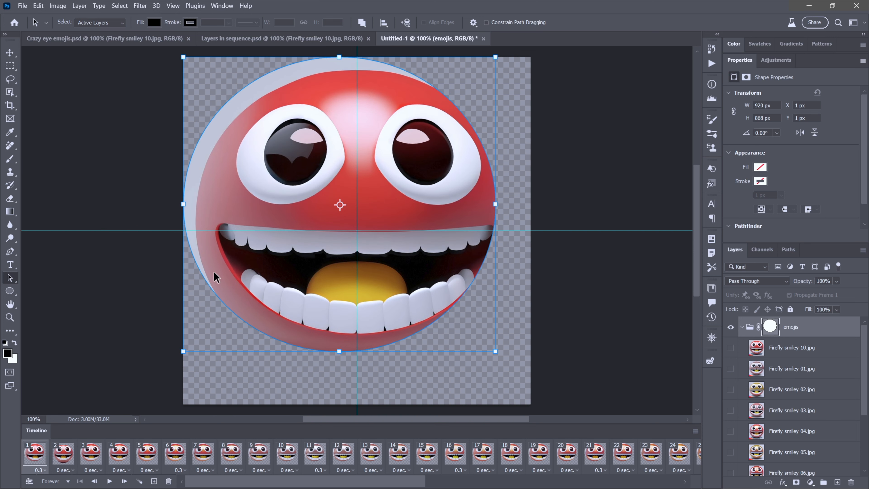
{"action": "left_click_drag", "start_coordinate": [210, 286], "coordinate": [228, 311]}
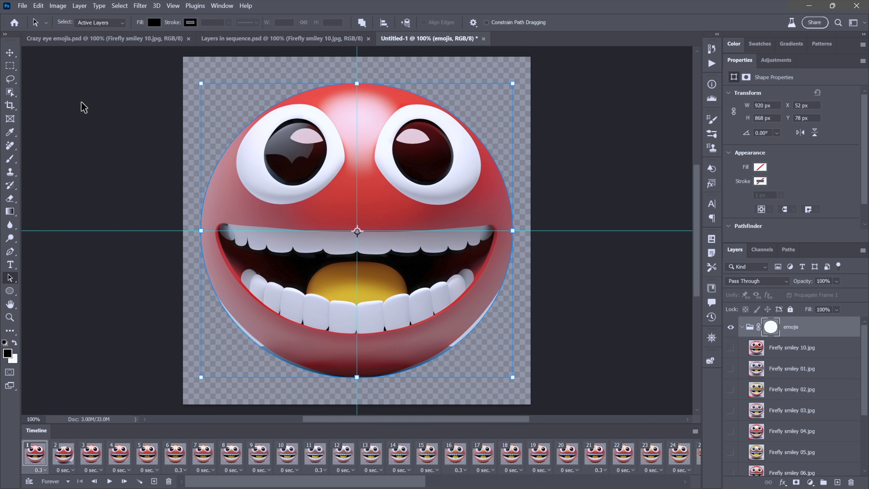
- Shift the ellipse path on frame 1 vertically by -34 px using Free Transform Path with relative positioning
{"action": "left_click", "coordinate": [39, 6]}
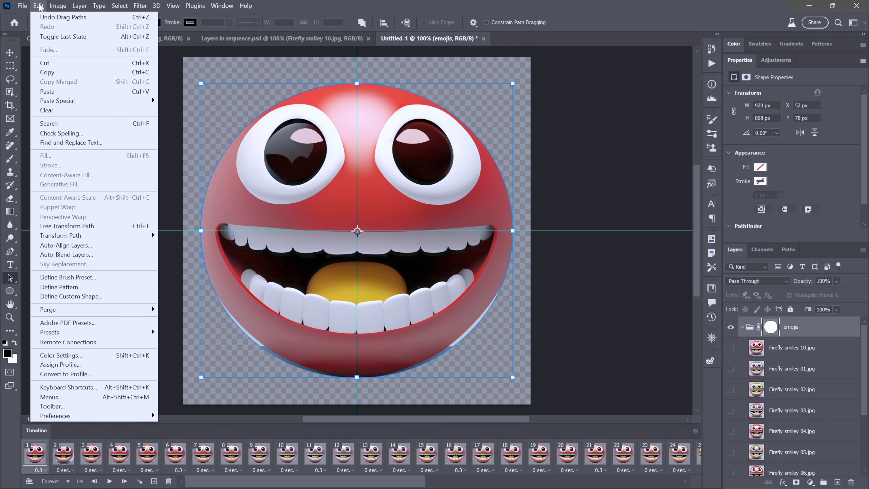
{"action": "left_click", "coordinate": [111, 227]}
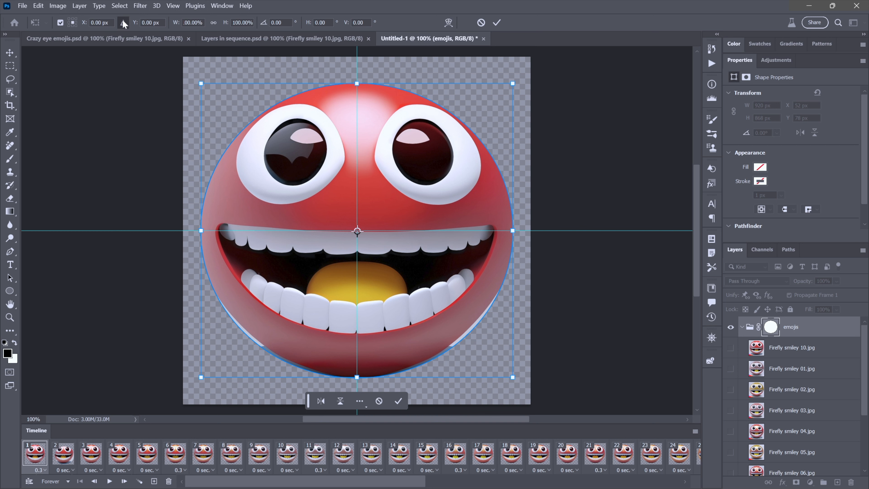
{"action": "left_click", "coordinate": [159, 22]}
{"action": "type", "text": "-34"}
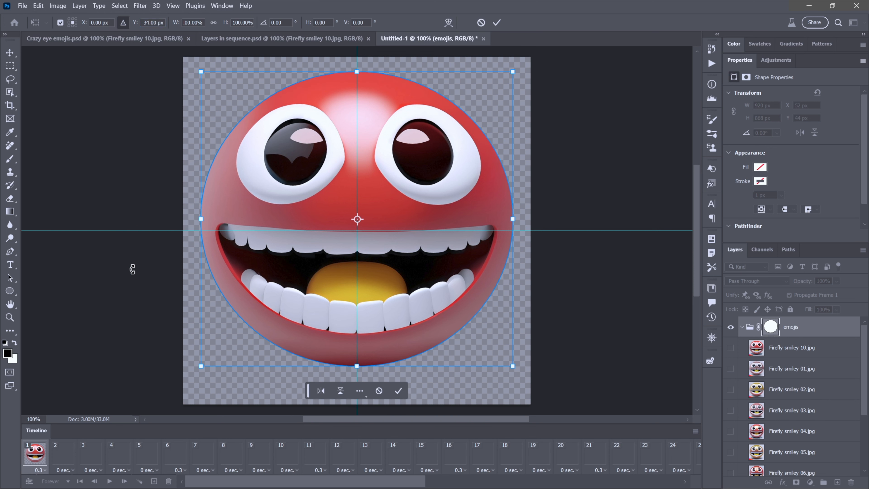
{"action": "key", "text": "Return"}
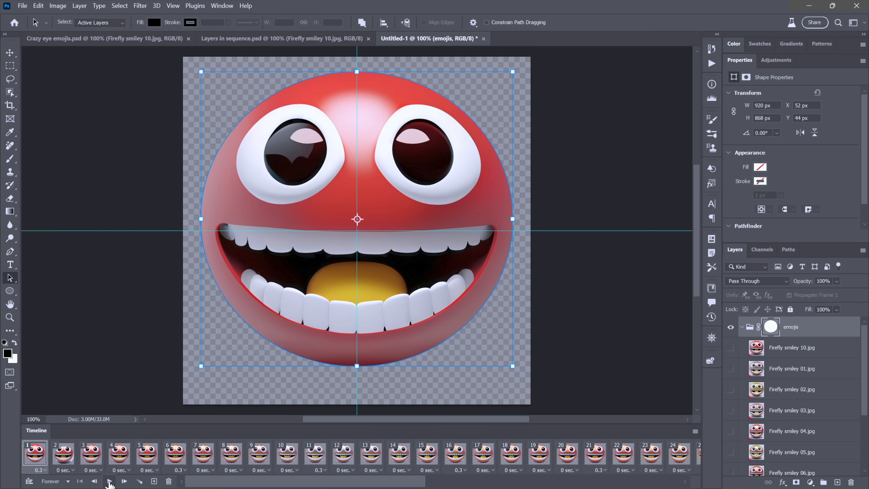
- Move the ellipse path on frame 2 to the guides' centre and nudge it up to Y 44 px
{"action": "left_click", "coordinate": [67, 462]}
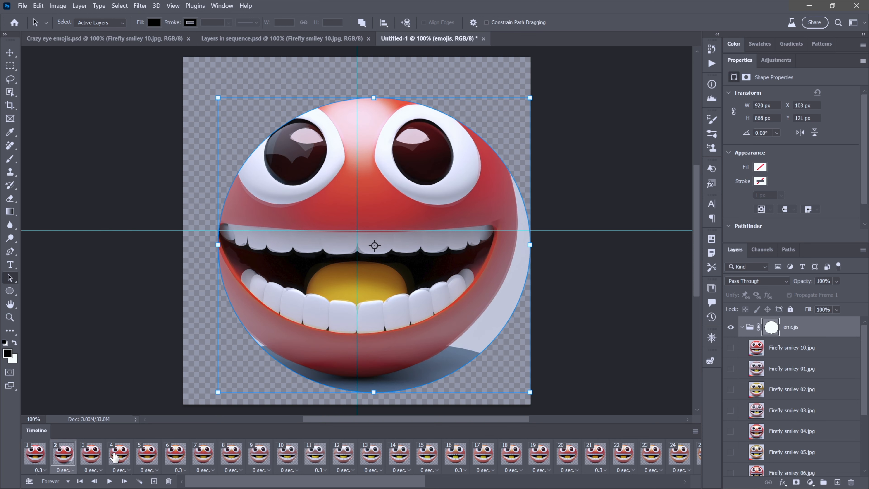
{"action": "left_click_drag", "start_coordinate": [310, 378], "coordinate": [293, 367]}
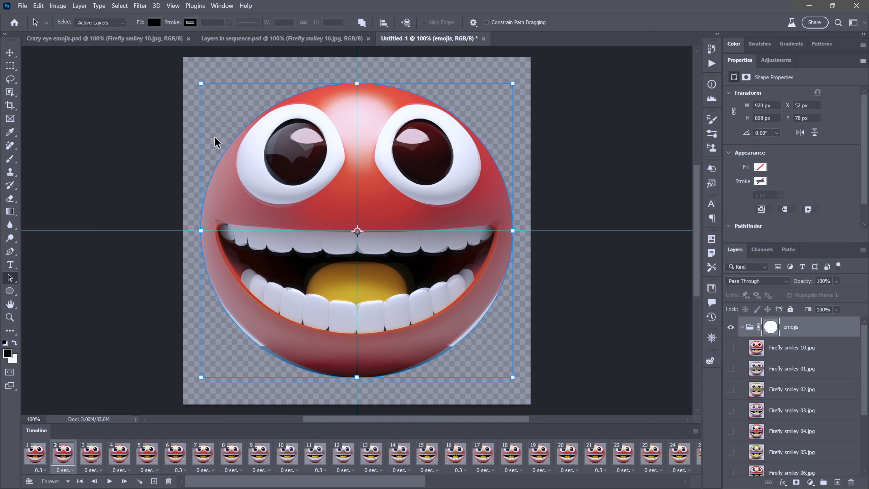
{"action": "key", "text": "shift+Up"}
{"action": "key", "text": "shift+Up"}
{"action": "key", "text": "shift+Up"}
{"action": "key", "text": "Up"}
{"action": "key", "text": "Up"}
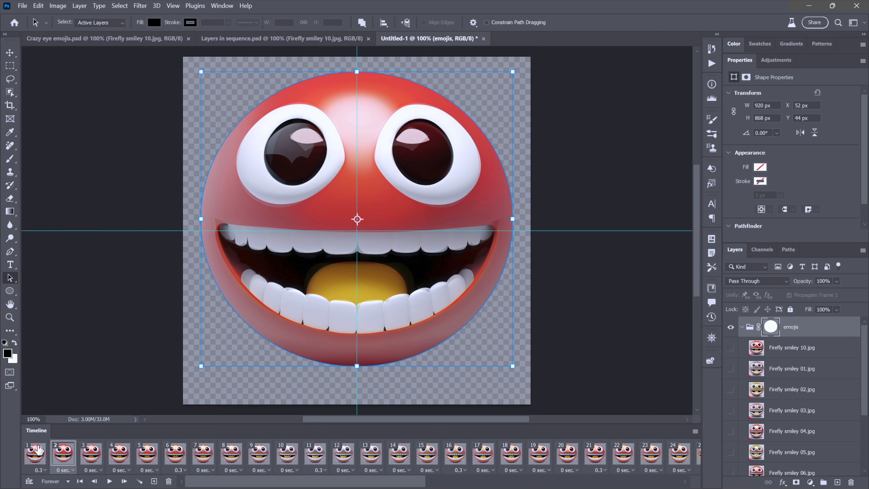
- Play the animation from frame 1 to check the ellipse mask's position across the frames
{"action": "left_click", "coordinate": [35, 453]}
{"action": "left_click", "coordinate": [109, 481]}
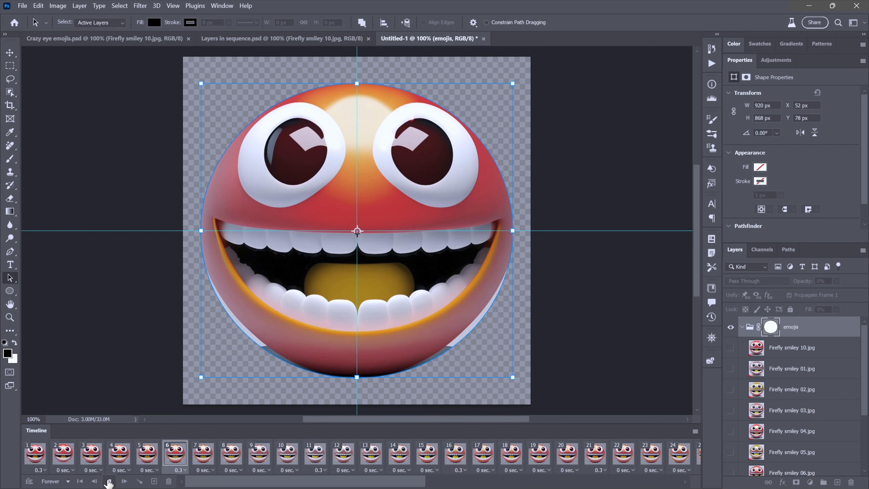
- Move the ellipse path on frame 2 down to Y 78 px, then return to frame 1 and deselect the path
{"action": "left_click", "coordinate": [65, 460]}
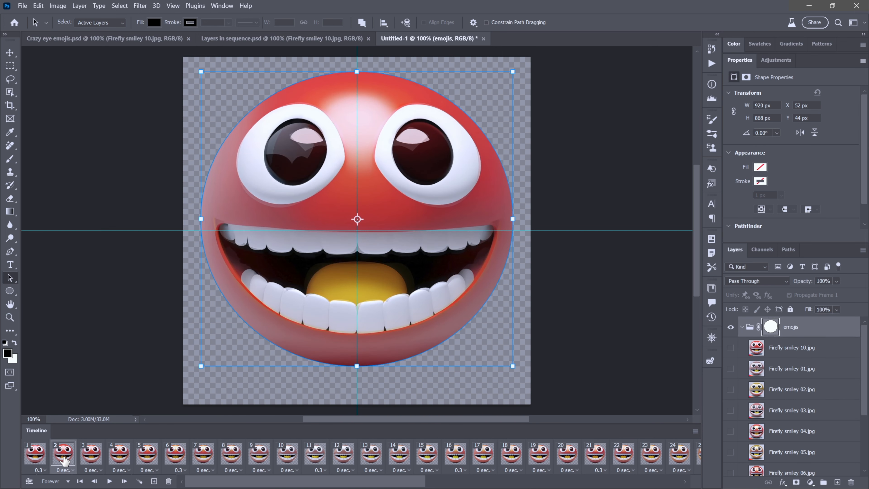
{"action": "left_click_drag", "start_coordinate": [329, 369], "coordinate": [329, 381]}
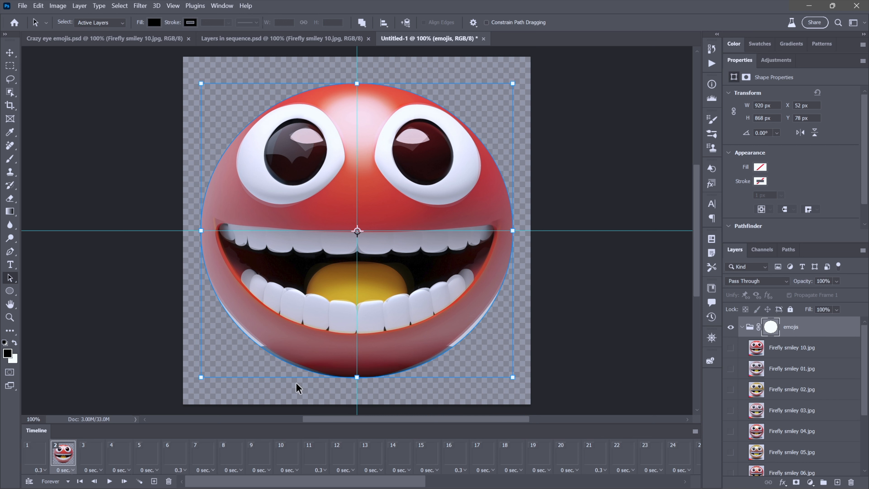
{"action": "left_click", "coordinate": [42, 454]}
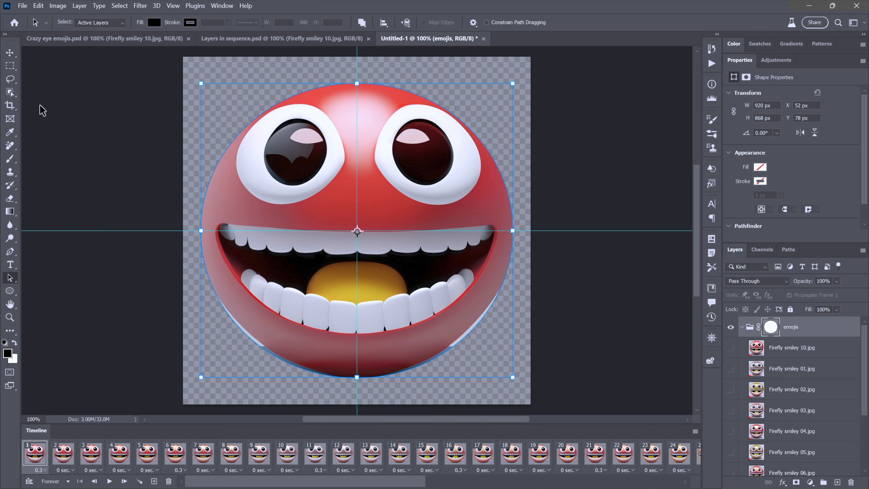
{"action": "left_click", "coordinate": [142, 149]}
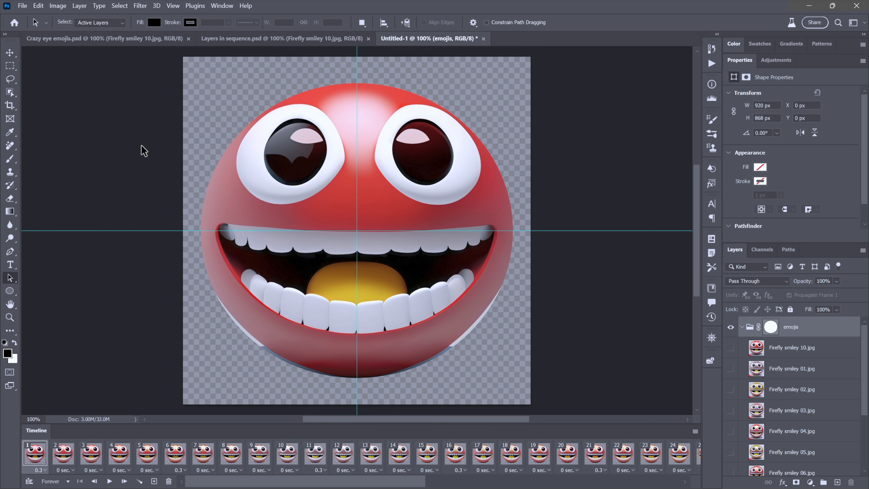
- Try to nudge the emojis group's unlinked vector mask up 10 px on frame 1 with the Move tool
{"action": "left_click", "coordinate": [10, 52]}
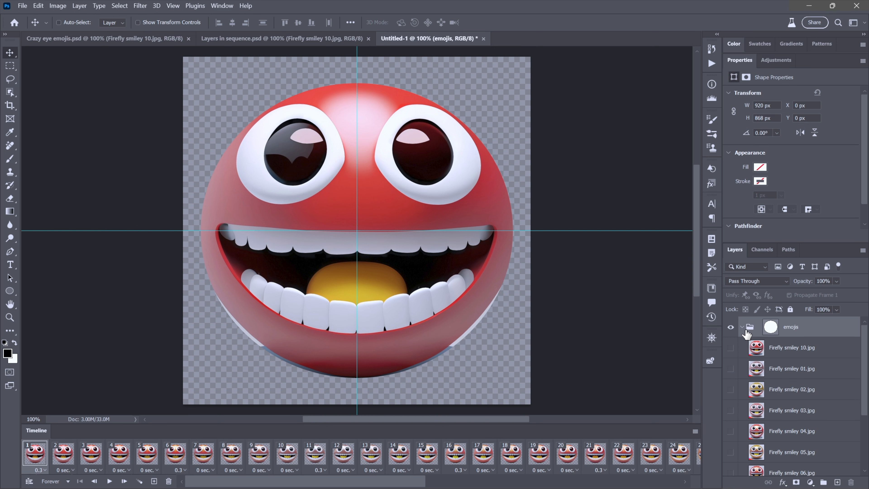
{"action": "left_click", "coordinate": [340, 456]}
{"action": "left_click", "coordinate": [30, 455]}
{"action": "key", "text": "shift+Up"}
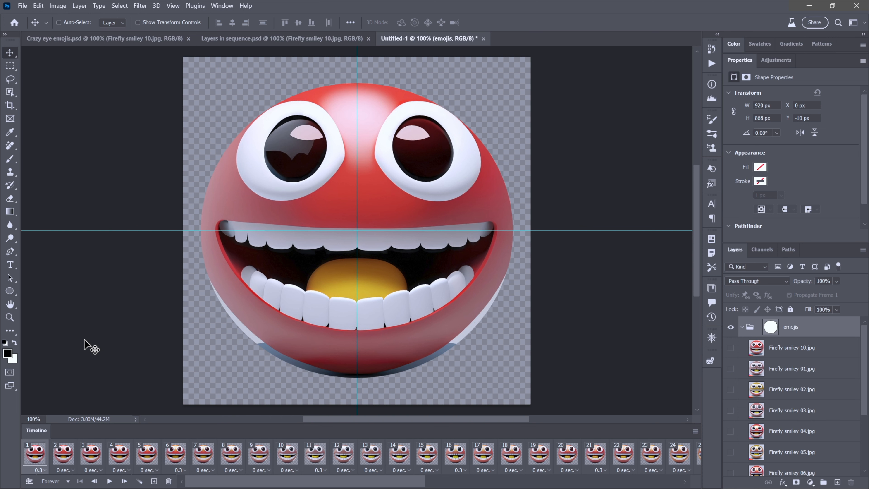
{"action": "key", "text": "shift+Down"}
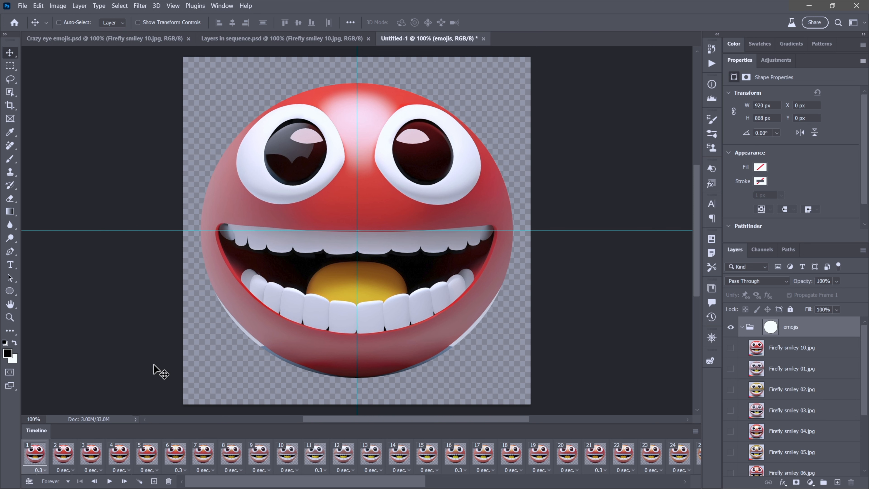
{"action": "left_click", "coordinate": [771, 328]}
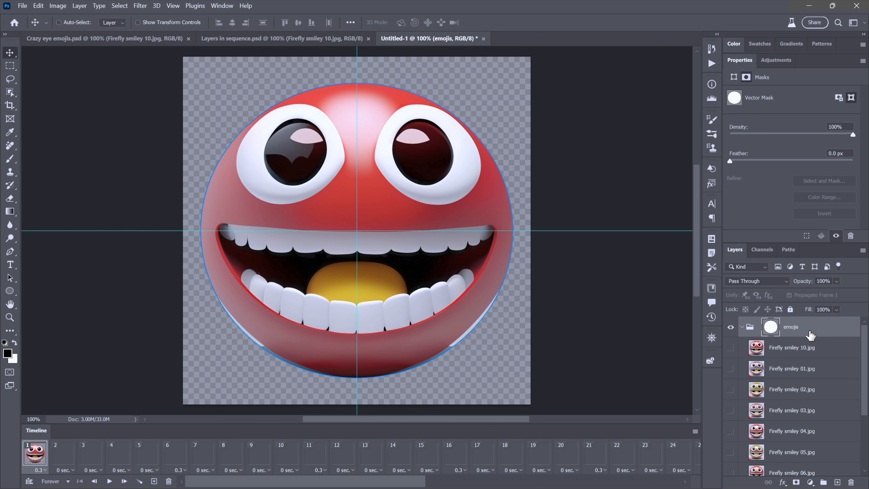
{"action": "key", "text": "shift+Up"}
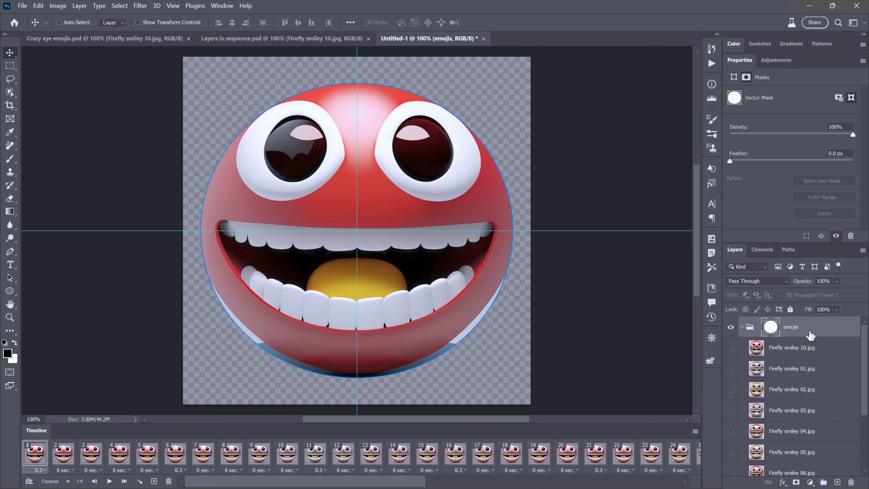
{"action": "key", "text": "shift+Down"}
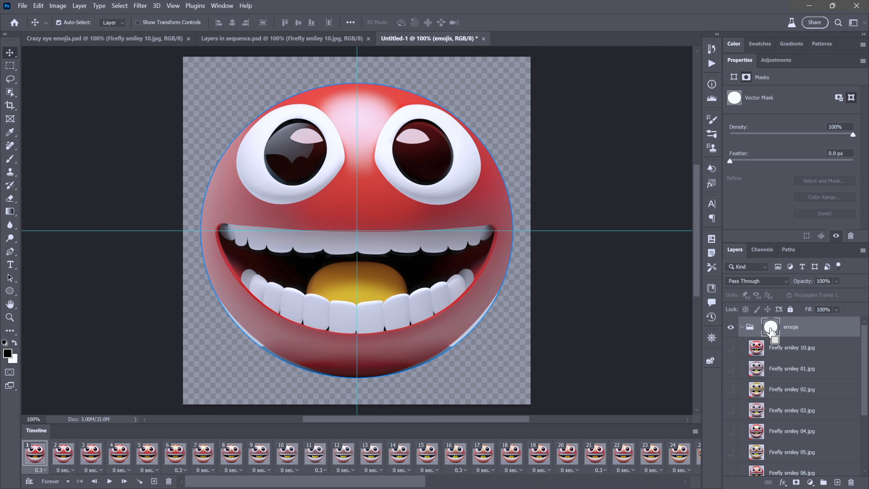
- Replace the emojis group's vector mask with a layer mask made from a selection of the same ellipse
{"action": "left_click", "coordinate": [771, 331], "text": "ctrl"}
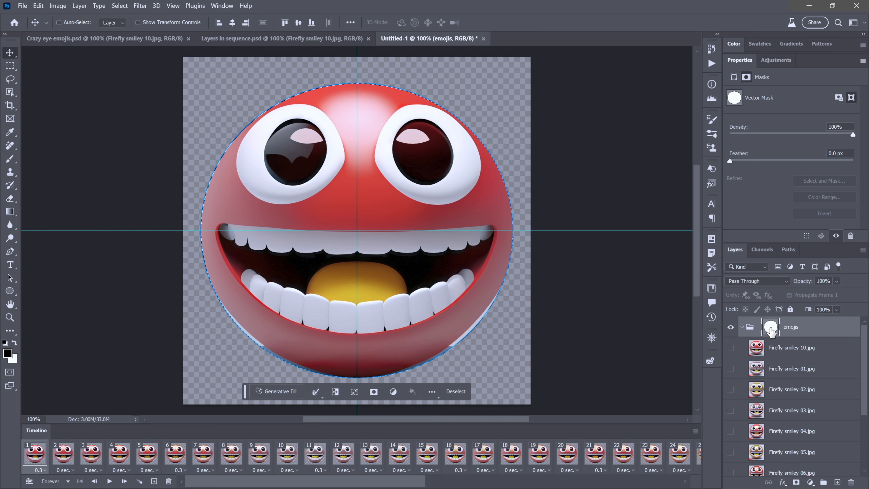
{"action": "left_click_drag", "start_coordinate": [771, 330], "coordinate": [851, 481]}
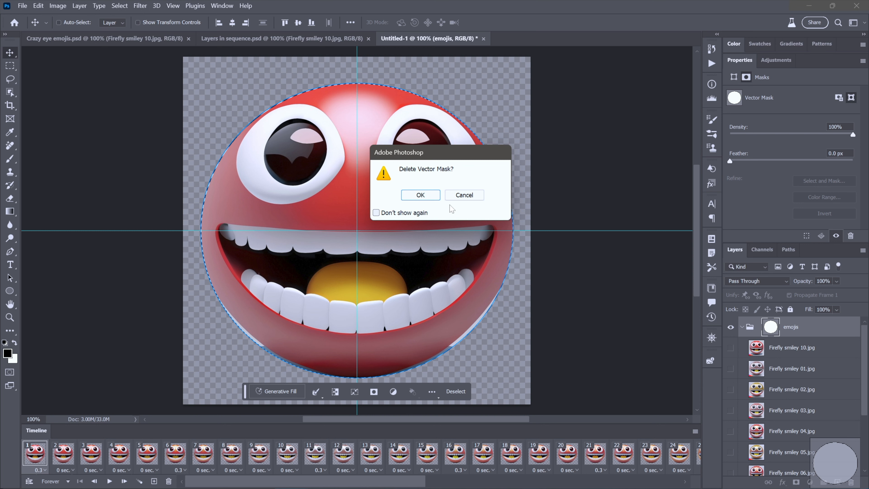
{"action": "left_click", "coordinate": [428, 195]}
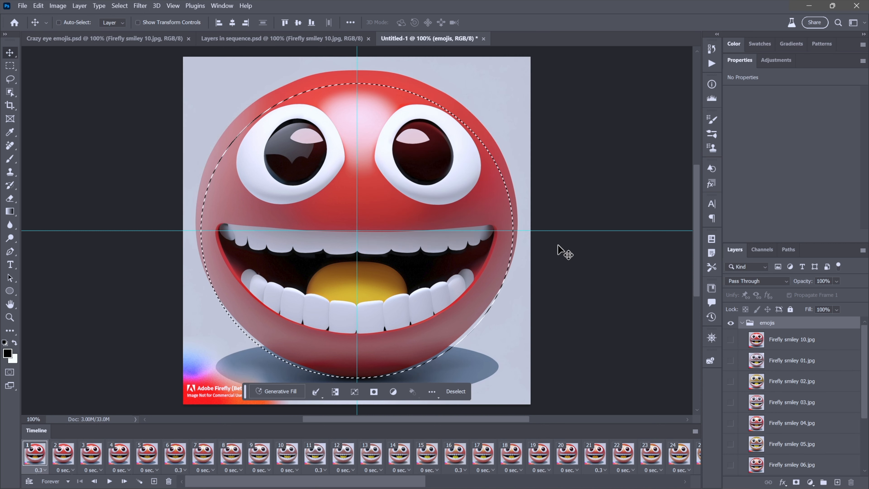
{"action": "left_click", "coordinate": [796, 483]}
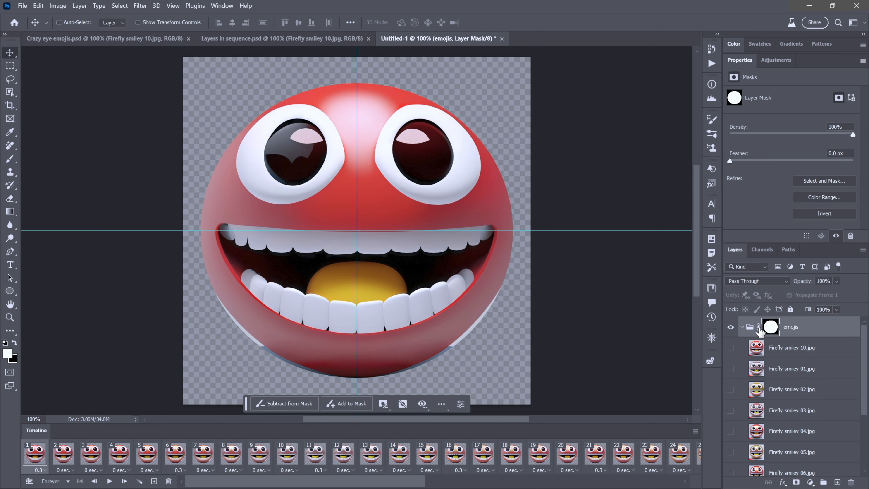
- Unlink the layer mask from the emojis group and nudge it up on frame 1 until it fits the face
{"action": "left_click", "coordinate": [758, 327]}
{"action": "key", "text": "shift+Up"}
{"action": "key", "text": "shift+Up"}
{"action": "key", "text": "shift+Up"}
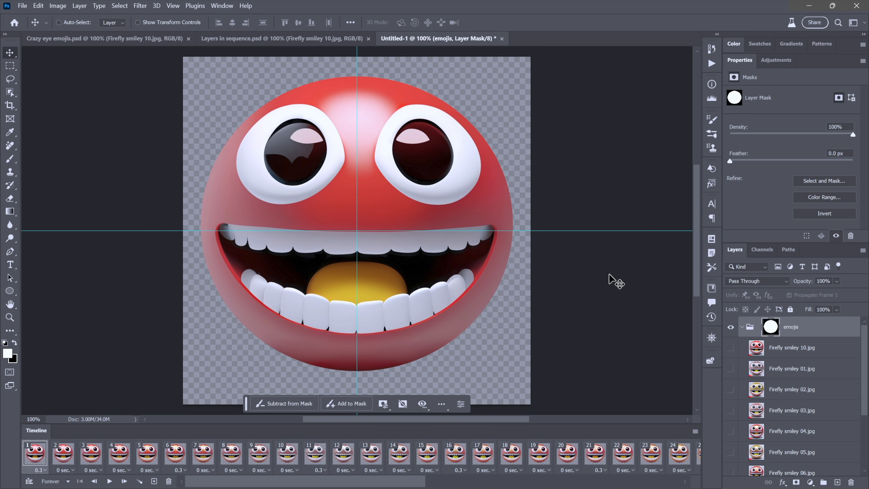
{"action": "key", "text": "shift+Up"}
{"action": "key", "text": "shift+Up"}
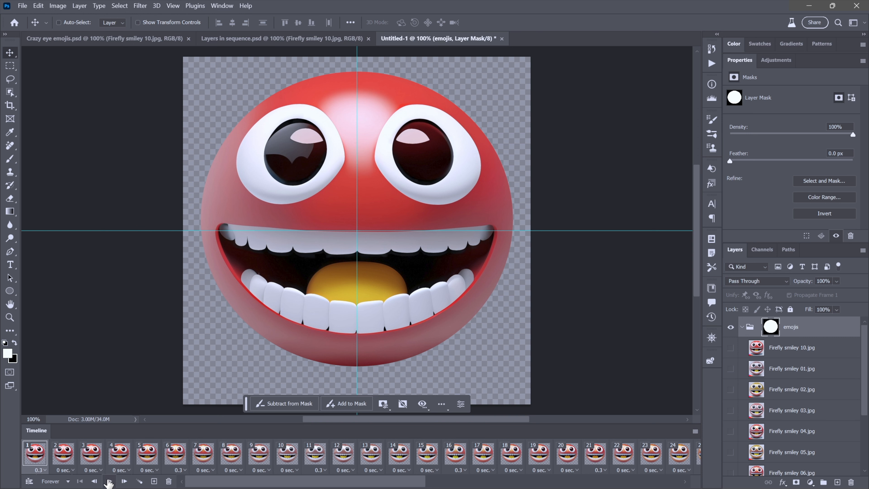
- Play the animation to check the layer mask on all frames, then return to frame 1
{"action": "left_click", "coordinate": [109, 481]}
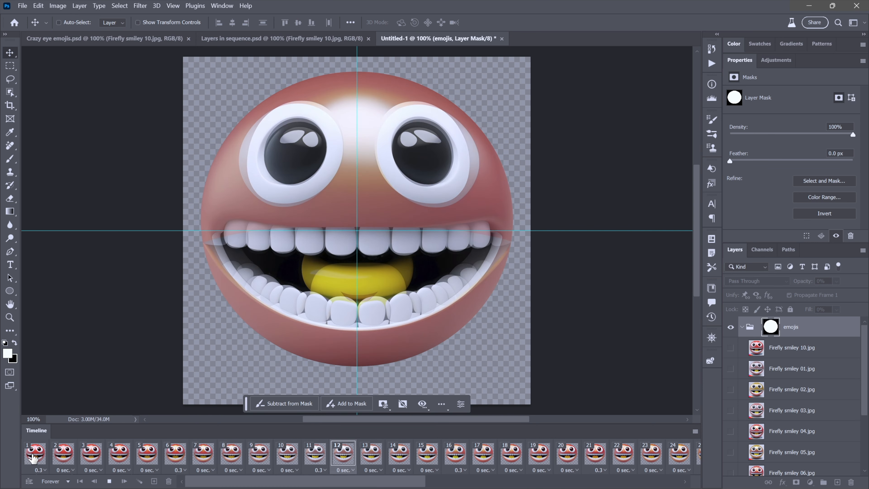
{"action": "left_click", "coordinate": [33, 458]}
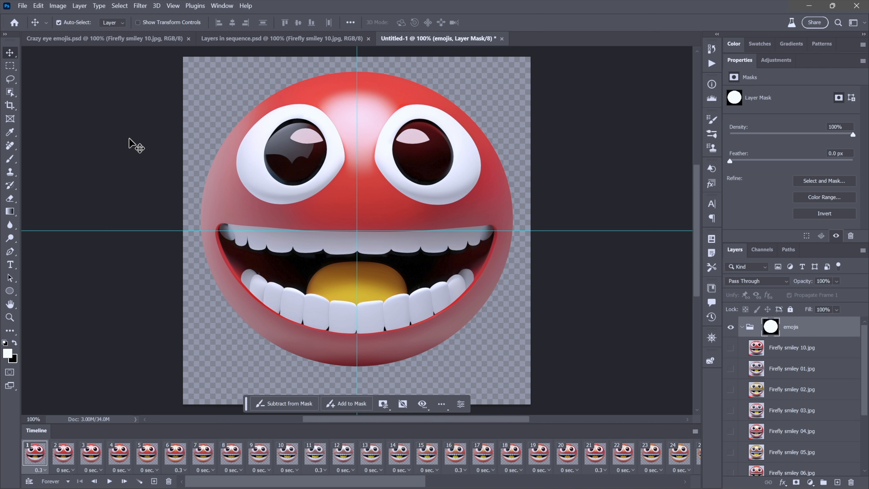
- Hide the guides and save the document as Dodge a bullet.psd
{"action": "key", "text": "ctrl+semicolon"}
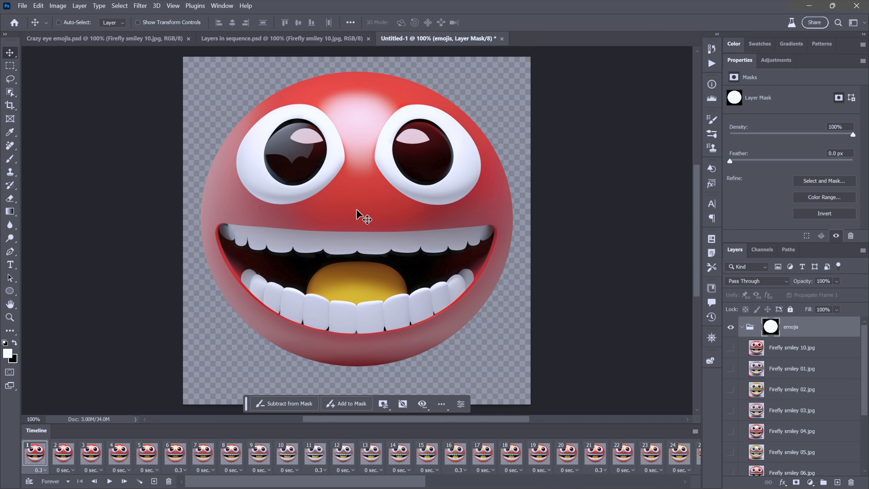
{"action": "left_click", "coordinate": [23, 6]}
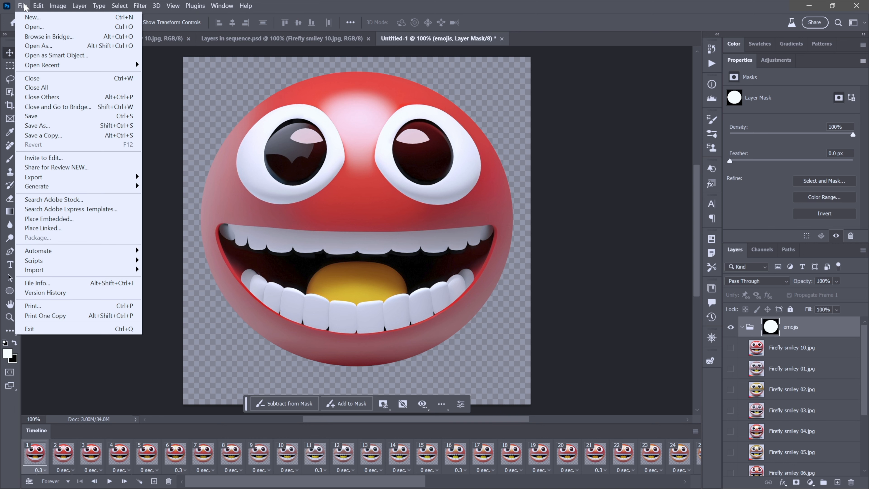
{"action": "left_click", "coordinate": [70, 118]}
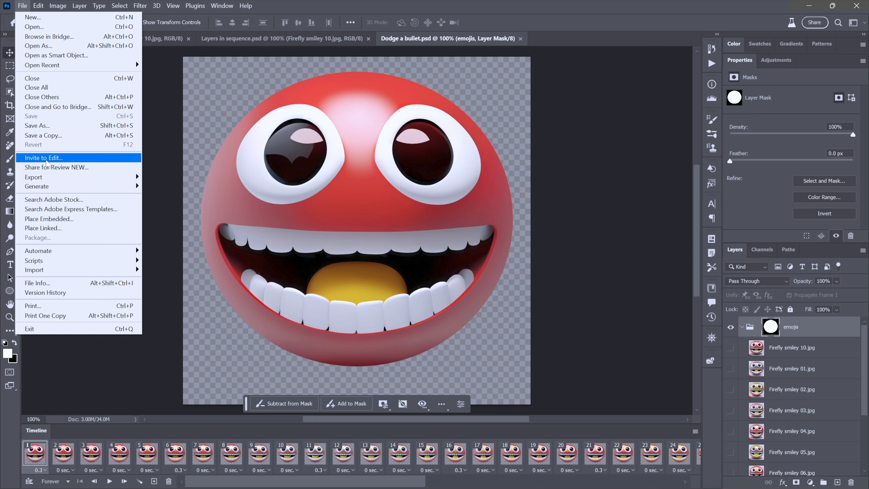
- Open the Save for Web (Legacy) export for the animation with GIF as the file format
{"action": "mouse_move", "coordinate": [69, 182]}
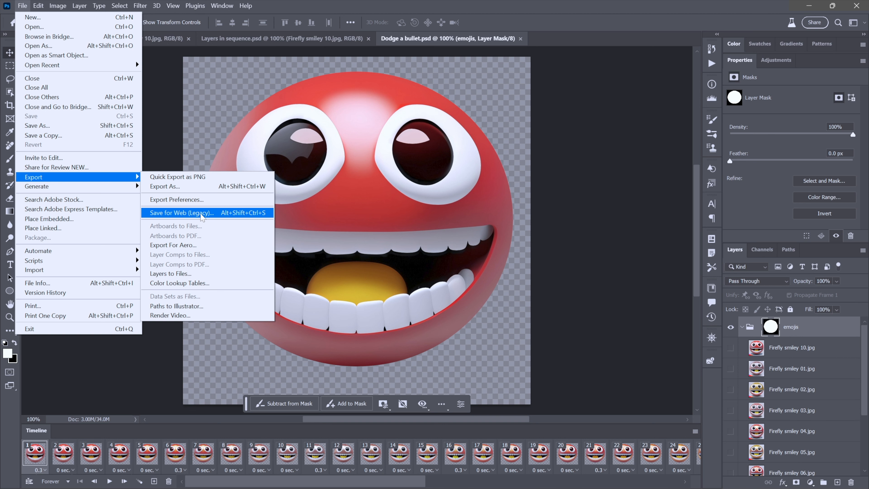
{"action": "left_click", "coordinate": [180, 213]}
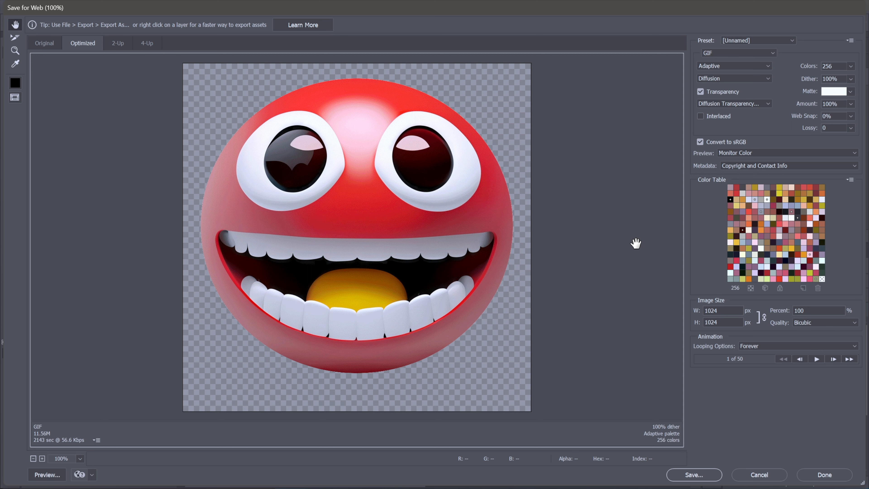
{"action": "left_click", "coordinate": [734, 54]}
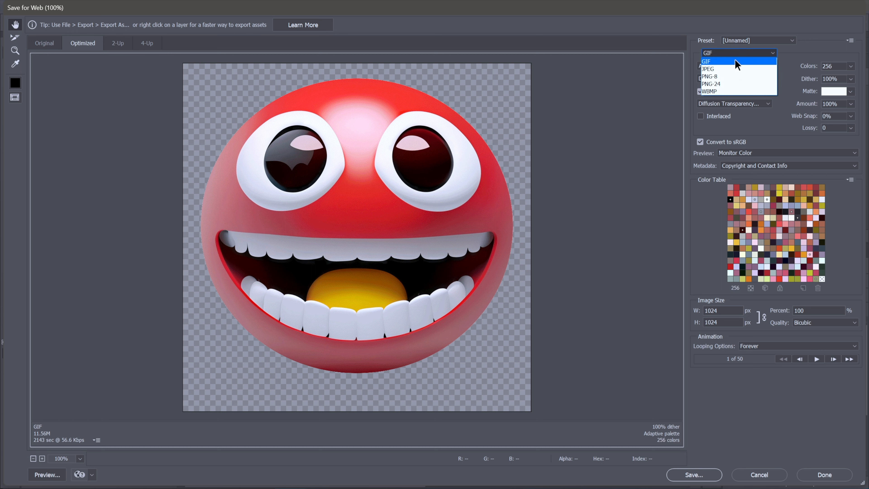
{"action": "left_click", "coordinate": [735, 61]}
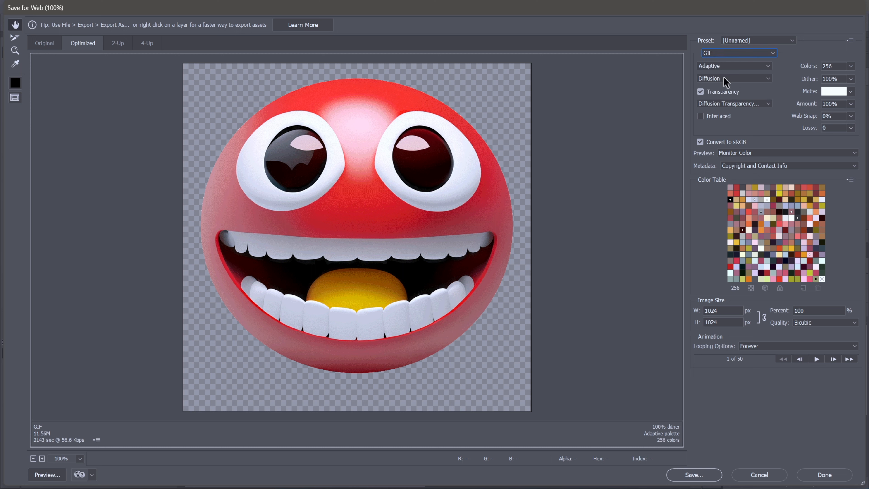
- Set the GIF's color reduction to Adaptive and its transparency dithering to Diffusion Transparency Dither
{"action": "left_click", "coordinate": [725, 67]}
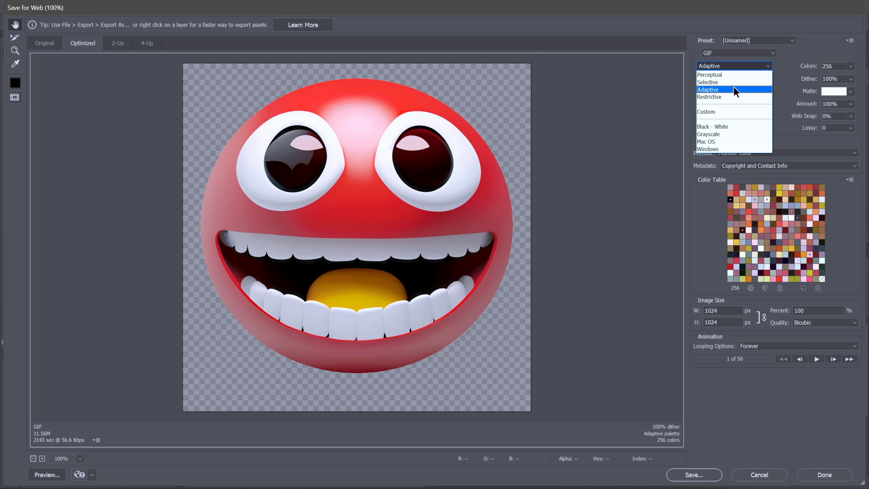
{"action": "left_click", "coordinate": [733, 88]}
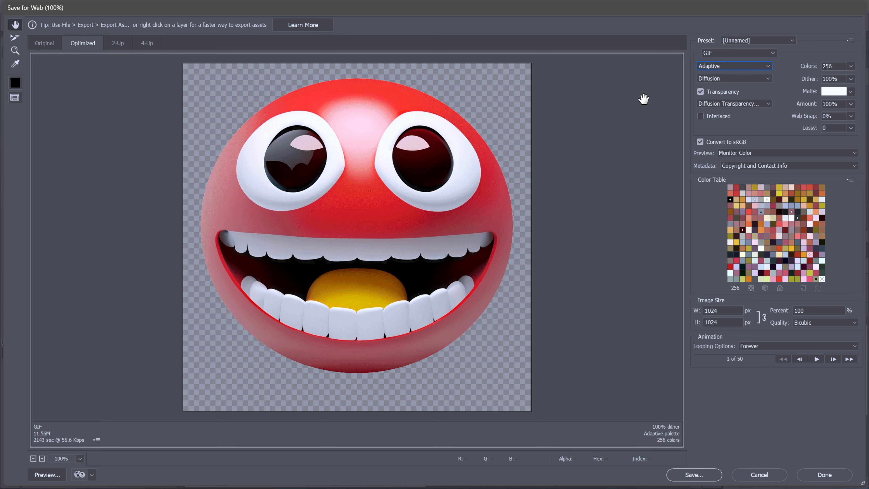
{"action": "left_click", "coordinate": [736, 106]}
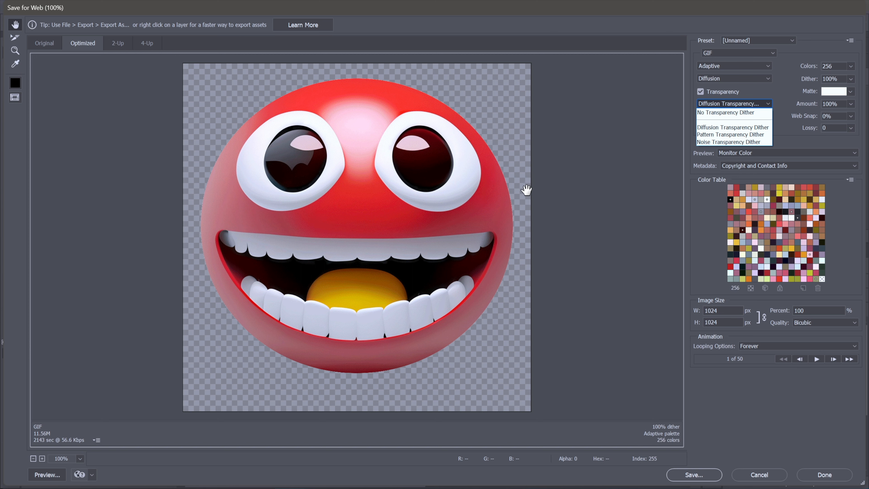
{"action": "left_click", "coordinate": [719, 127]}
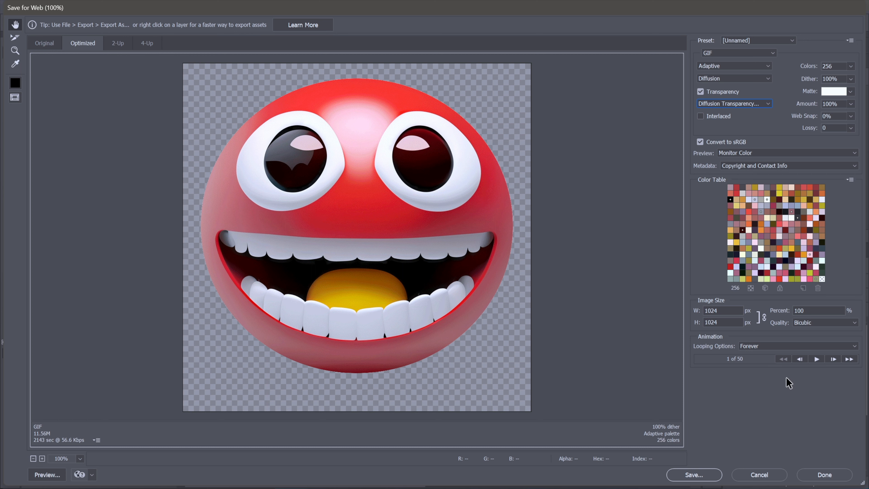
- Preview the animation within the export settings and save it as a GIF
{"action": "left_click", "coordinate": [817, 357]}
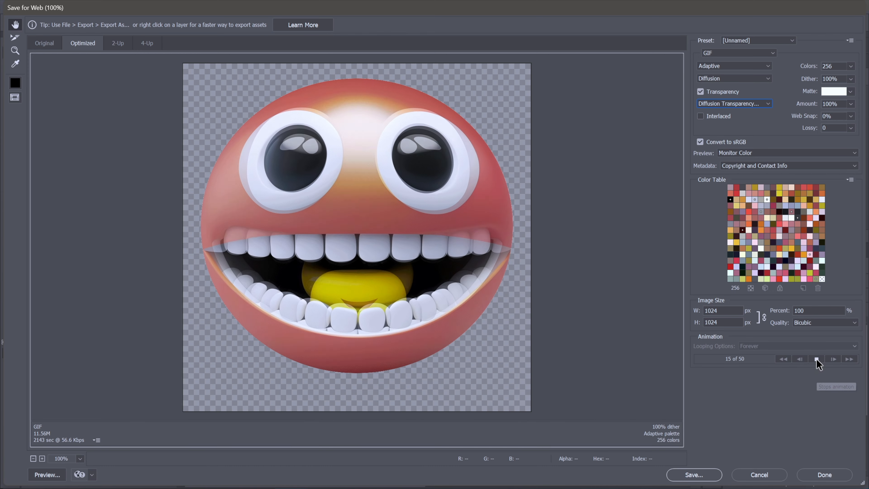
{"action": "left_click", "coordinate": [817, 360]}
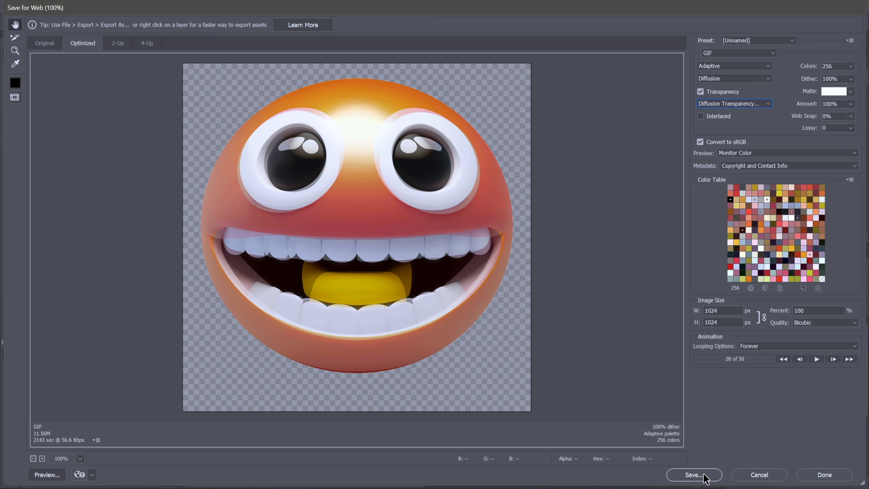
{"action": "left_click", "coordinate": [694, 475]}
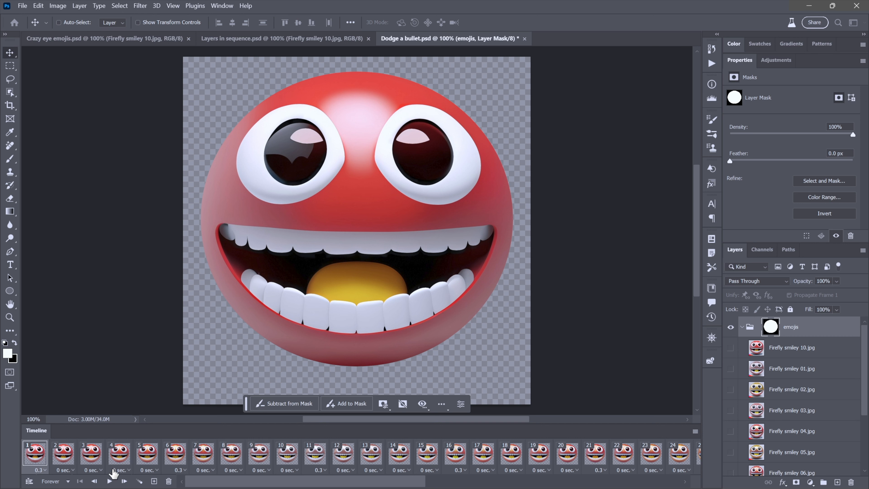
- Play the finished animation in the timeline and switch to the Rectangular Marquee tool
{"action": "left_click", "coordinate": [110, 481]}
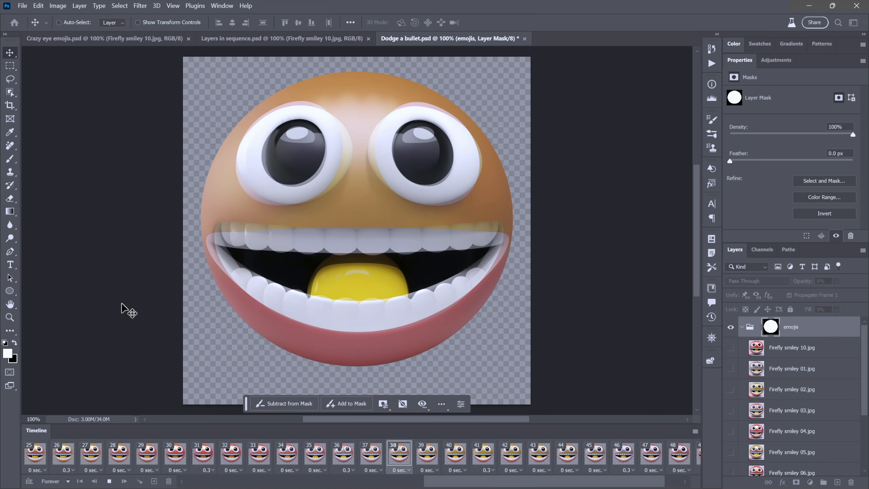
{"action": "key", "text": "m"}
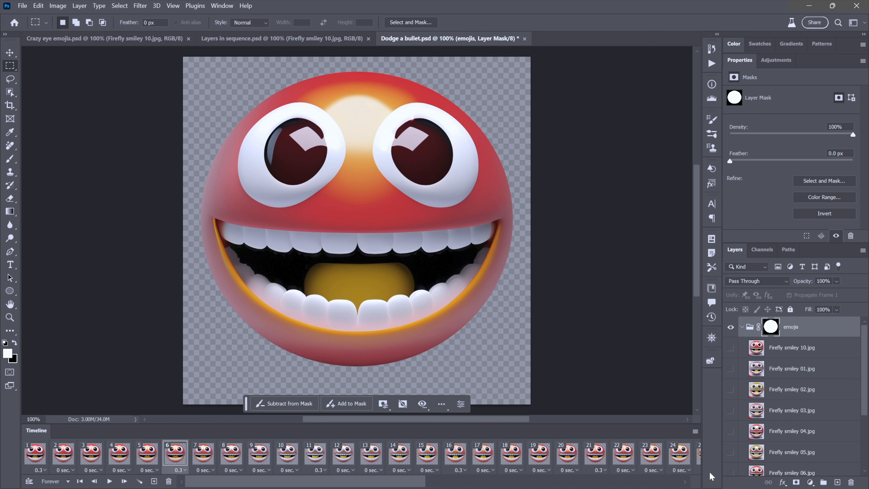
- Switch to the Crazy eye emojis.psd document and play its frame animation in the timeline
{"action": "key", "text": "ctrl+Tab"}
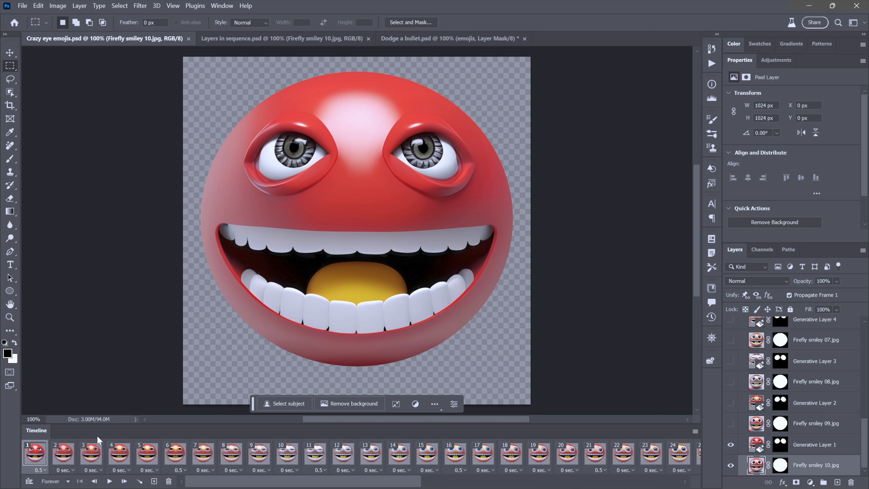
{"action": "left_click", "coordinate": [109, 481]}
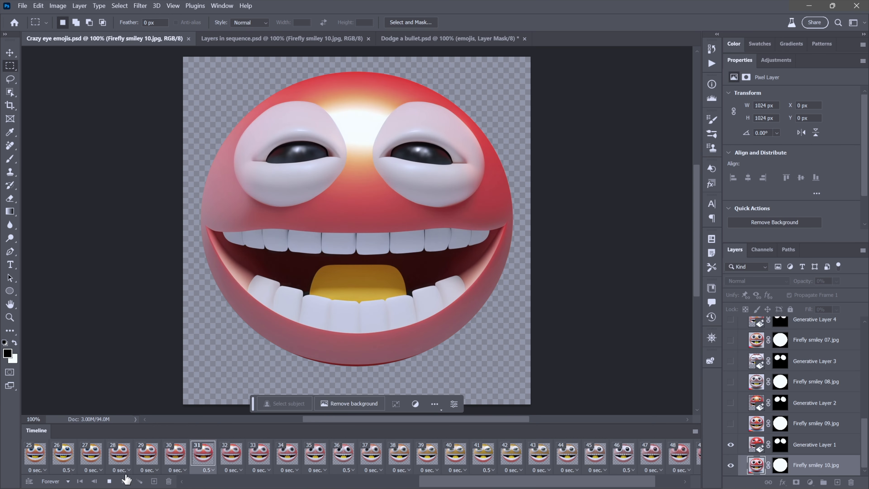
{"action": "left_click", "coordinate": [109, 481]}
- Compare the emoji eyes on key frames 46 and 41 of the animation
{"action": "left_click_drag", "start_coordinate": [507, 483], "coordinate": [555, 486]}
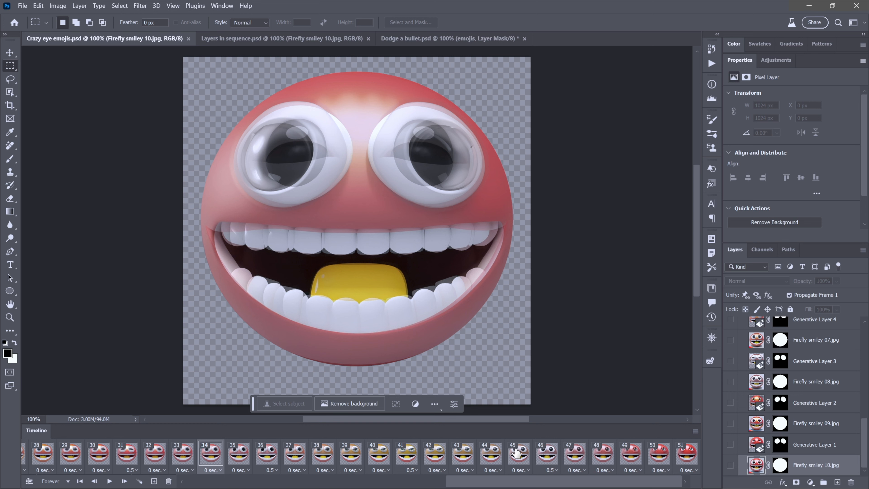
{"action": "left_click", "coordinate": [547, 455]}
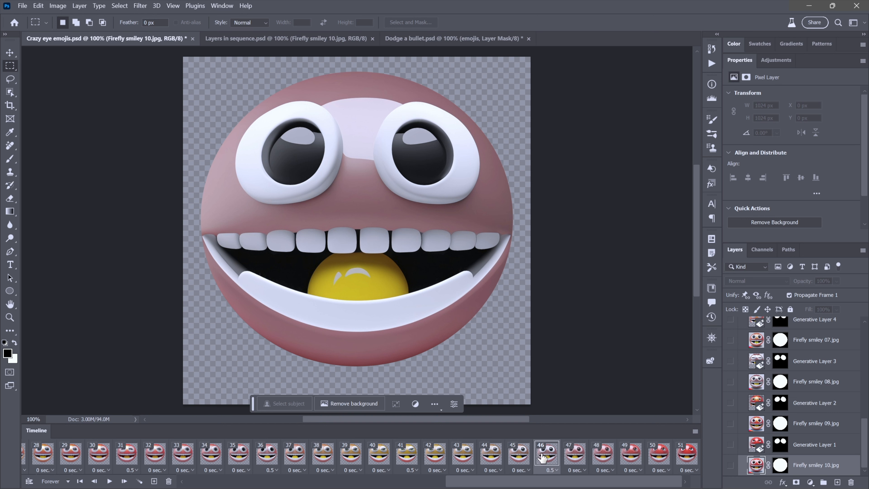
{"action": "left_click", "coordinate": [404, 455]}
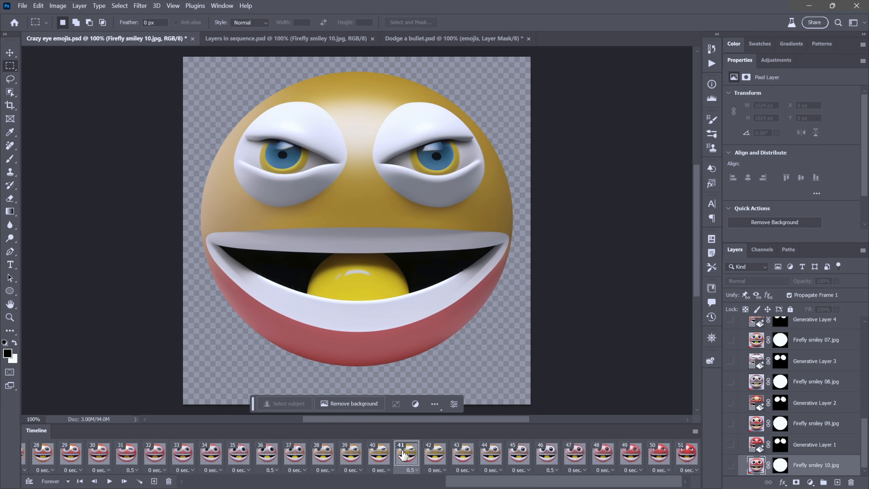
{"action": "left_click", "coordinate": [544, 457]}
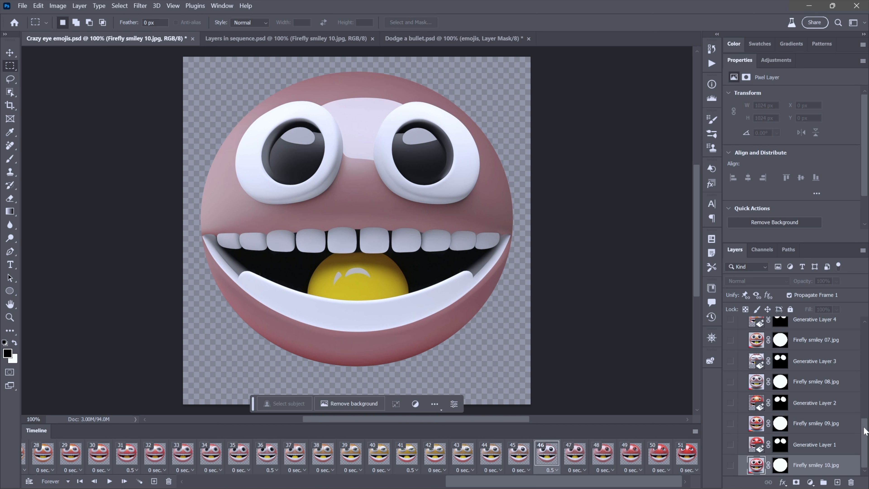
- Toggle the visibility of Firefly smiley 01.jpg and Generative Layer 9 in frame 46 to examine how the eyes are layered
{"action": "left_click_drag", "start_coordinate": [865, 431], "coordinate": [866, 335]}
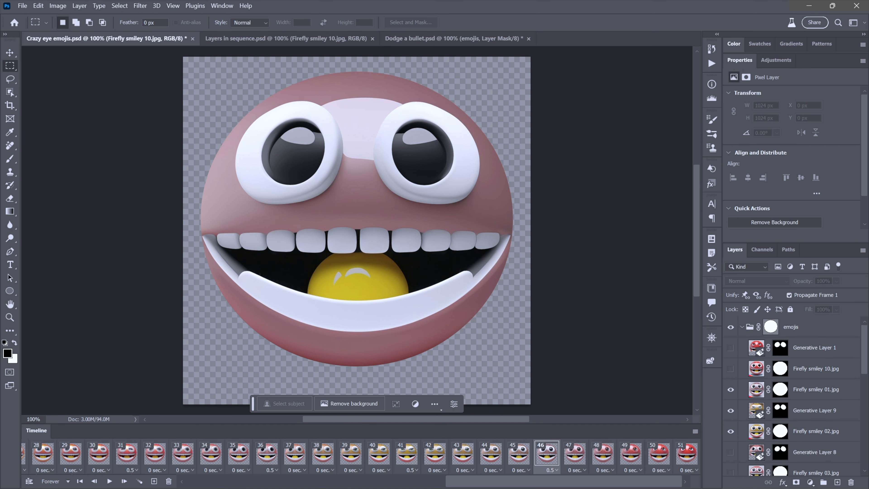
{"action": "left_click", "coordinate": [807, 390]}
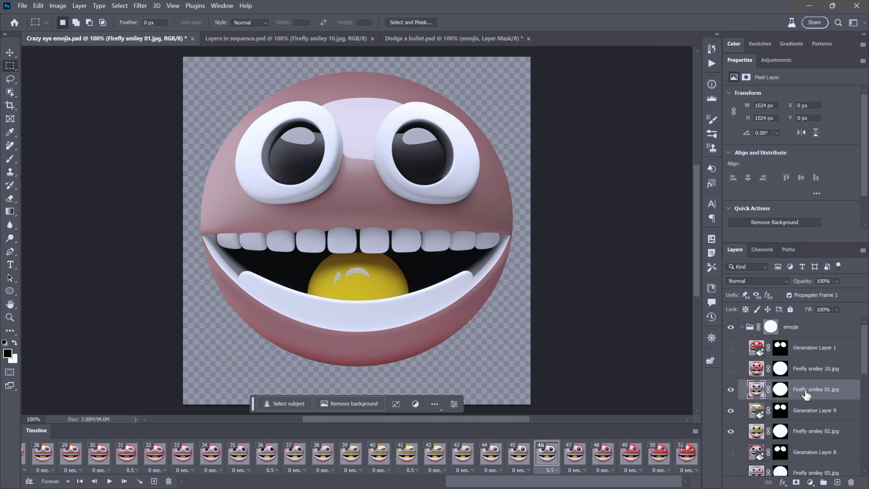
{"action": "left_click", "coordinate": [731, 390]}
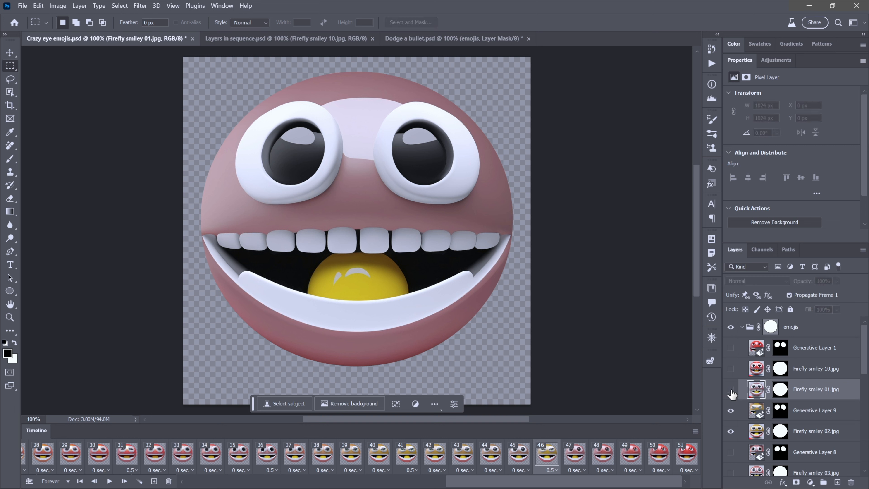
{"action": "left_click", "coordinate": [731, 411]}
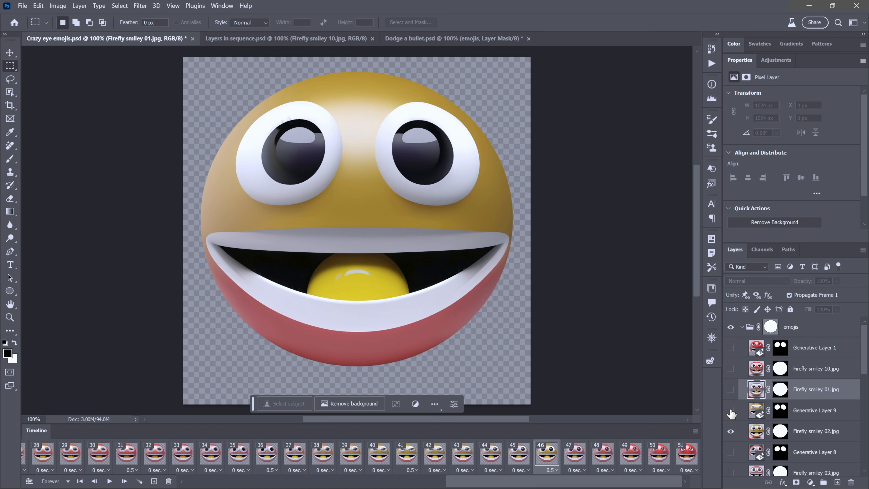
{"action": "left_click", "coordinate": [730, 413]}
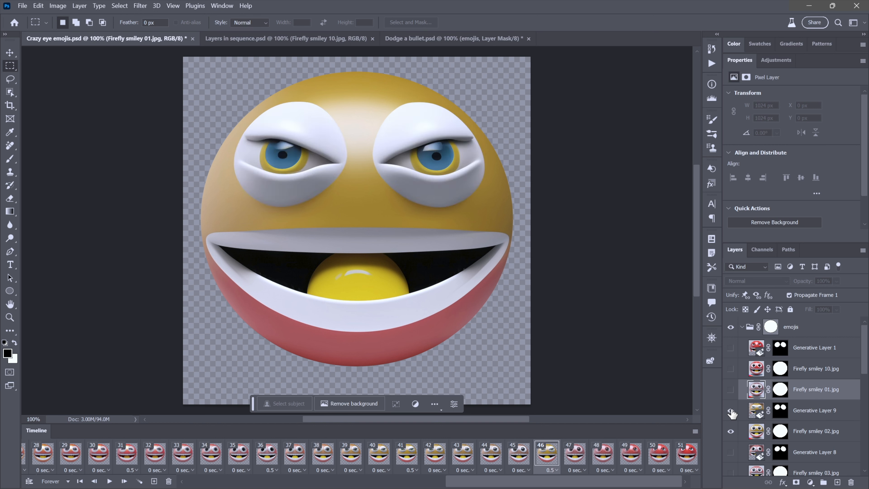
{"action": "left_click", "coordinate": [730, 390]}
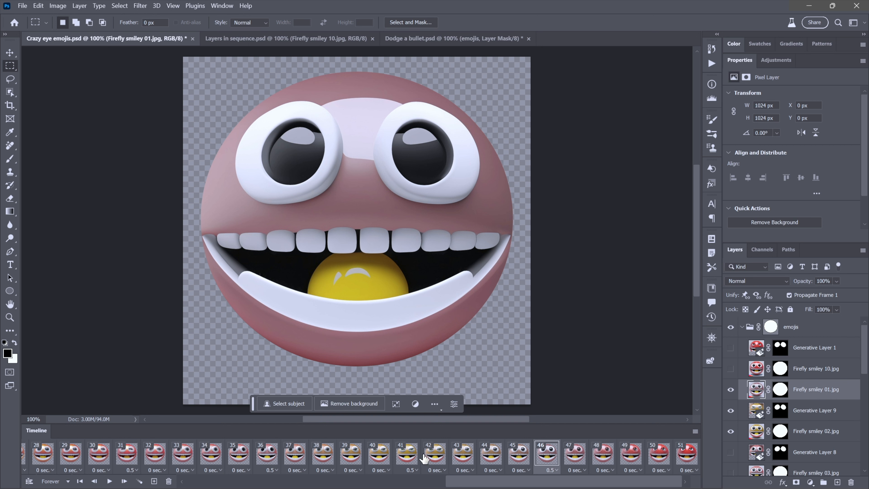
- Delete the tweened frames 42–45 and 47–50 on either side of key frame 46
{"action": "left_click", "coordinate": [402, 457]}
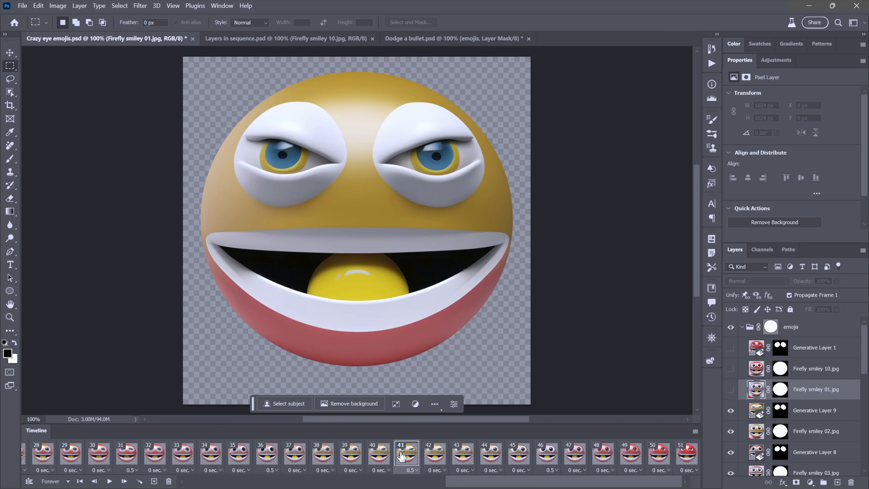
{"action": "left_click", "coordinate": [433, 456]}
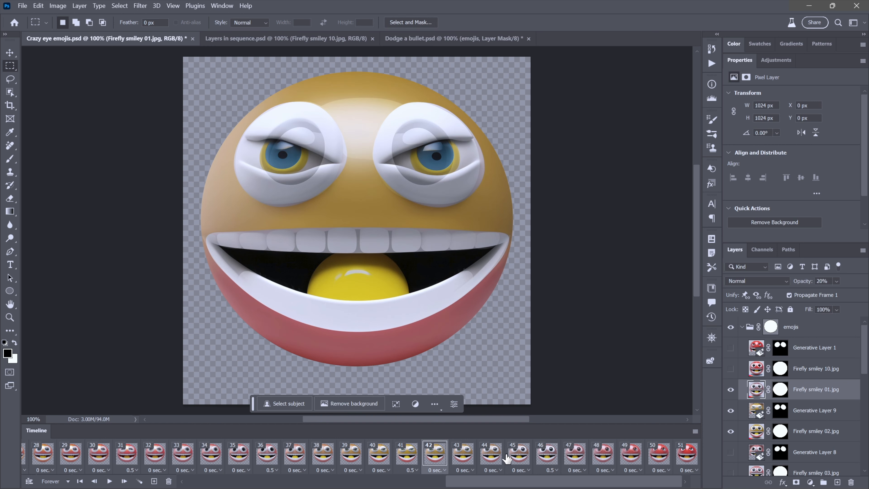
{"action": "left_click", "coordinate": [521, 456], "text": "shift"}
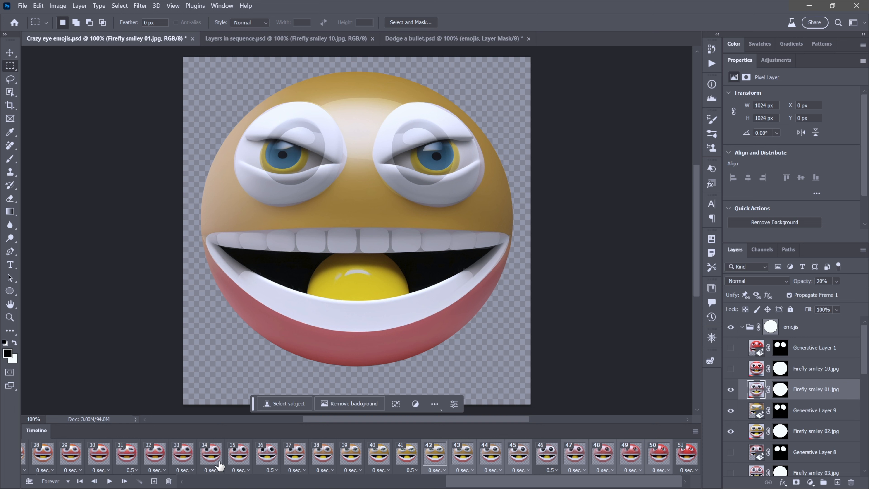
{"action": "left_click", "coordinate": [169, 481]}
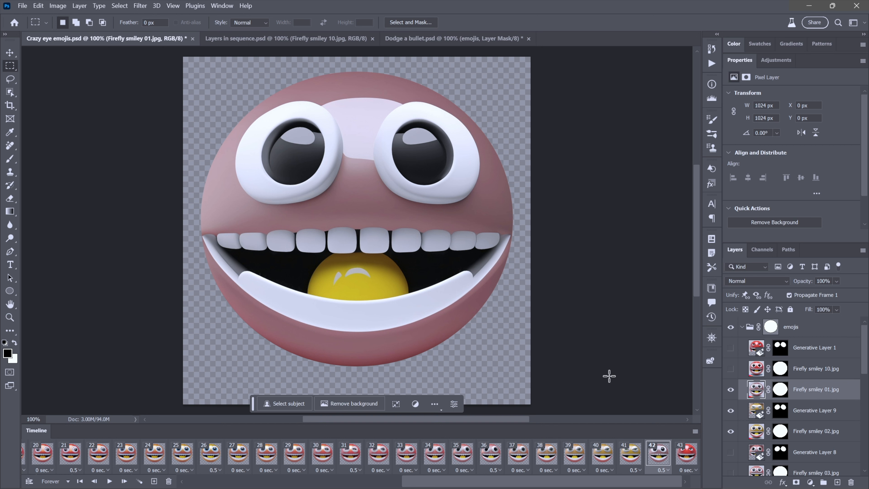
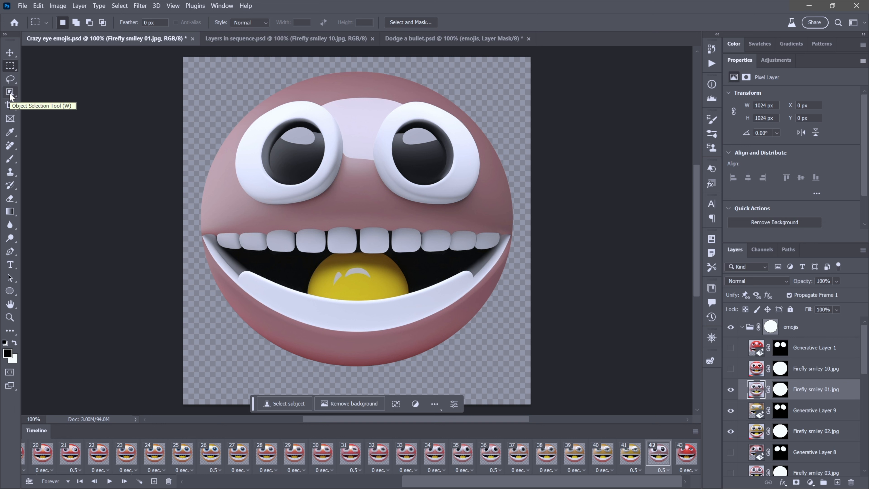
- Select both eyes on the Firefly smiley 01.jpg layer with the Object Selection tool and expand the selection by 12 pixels
{"action": "left_click", "coordinate": [10, 95]}
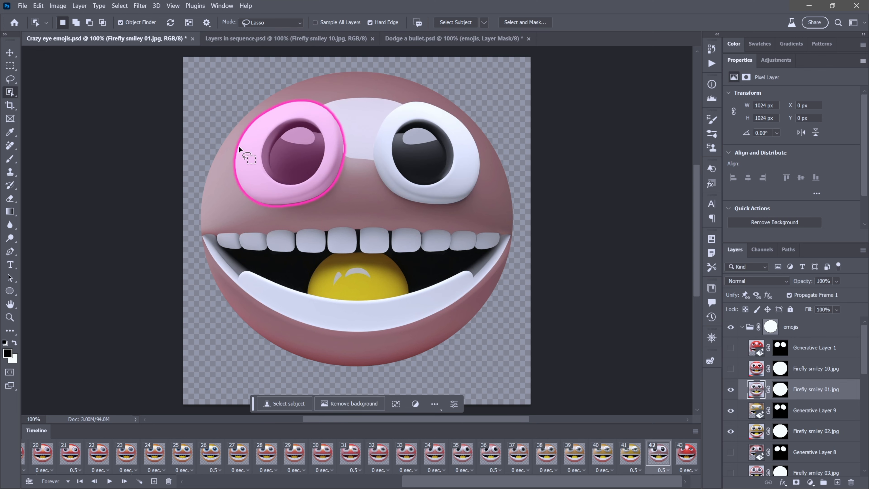
{"action": "left_click", "coordinate": [303, 159]}
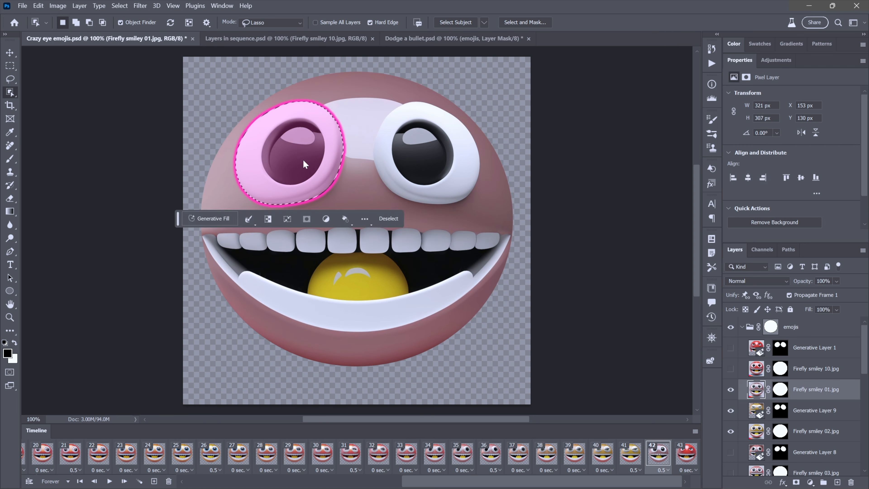
{"action": "left_click", "coordinate": [388, 176]}
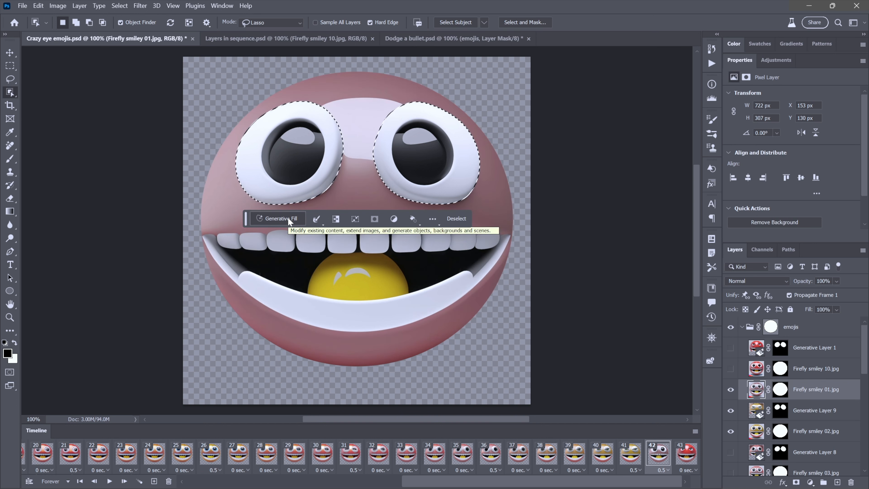
{"action": "key", "text": "m"}
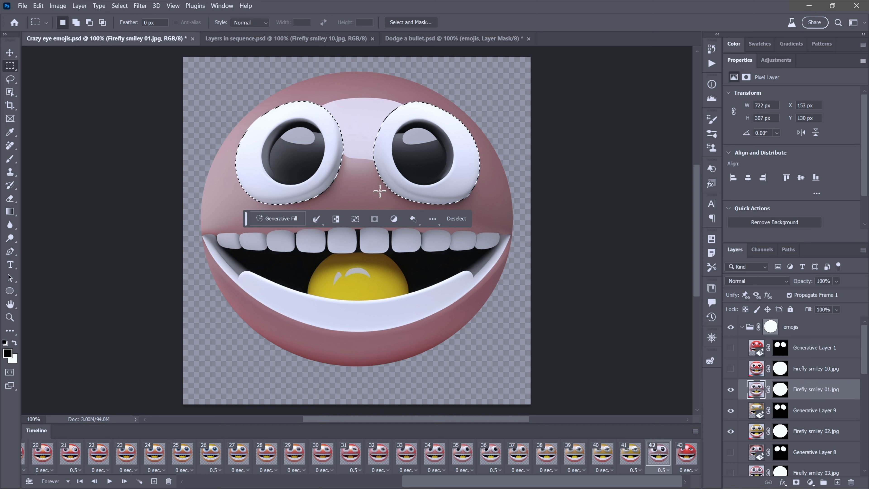
{"action": "left_click", "coordinate": [317, 221]}
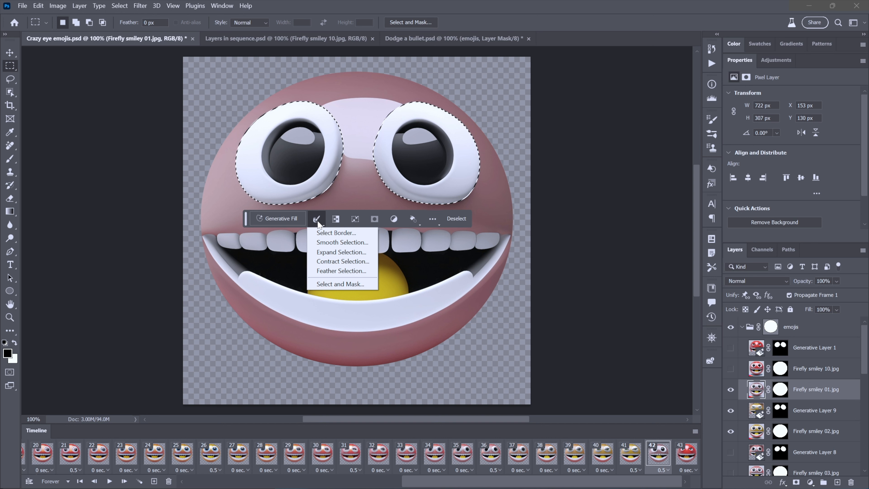
{"action": "left_click", "coordinate": [367, 253]}
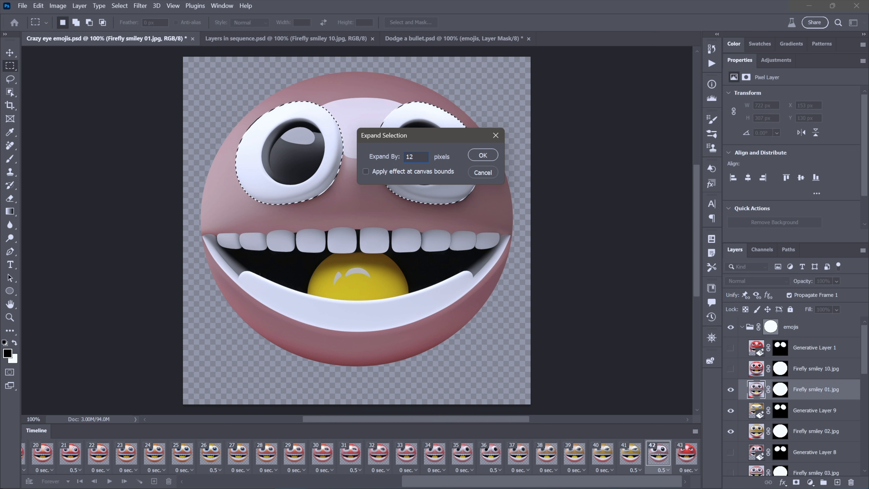
{"action": "left_click", "coordinate": [483, 155]}
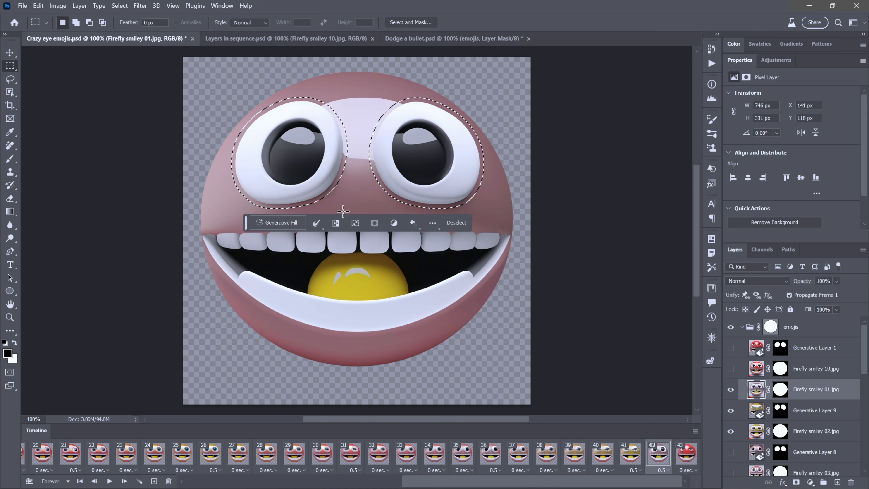
- Generative Fill the selected eyes with the prompt "eyes looking upward, thick heavy eyelids" and choose the third variation with brown eyes
{"action": "left_click", "coordinate": [283, 223]}
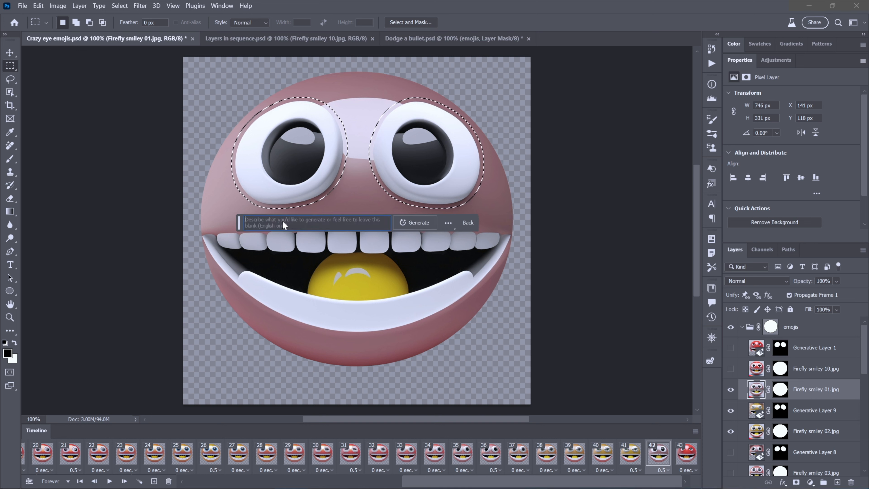
{"action": "type", "text": "eyes looking upward, thick heavy eyelids"}
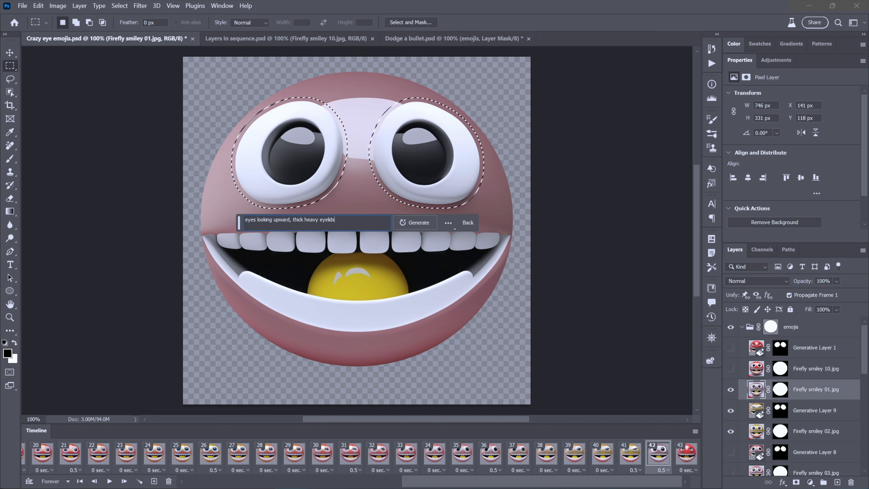
{"action": "left_click", "coordinate": [415, 224]}
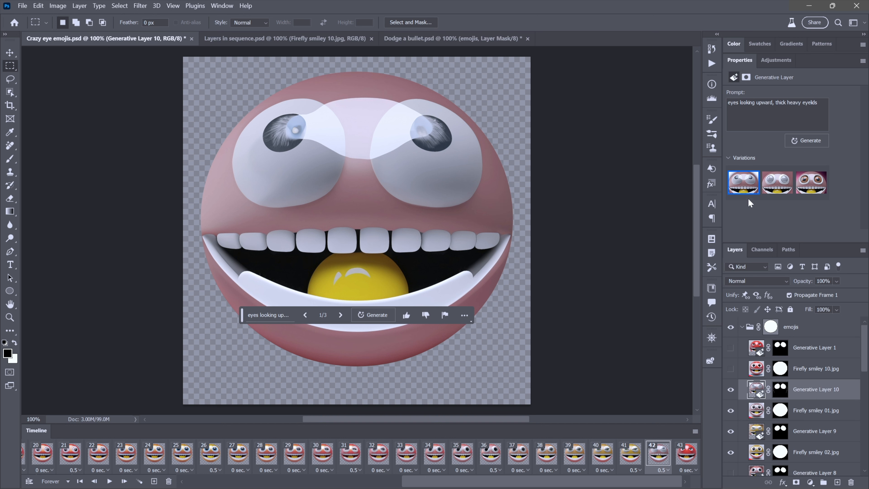
{"action": "left_click", "coordinate": [775, 186]}
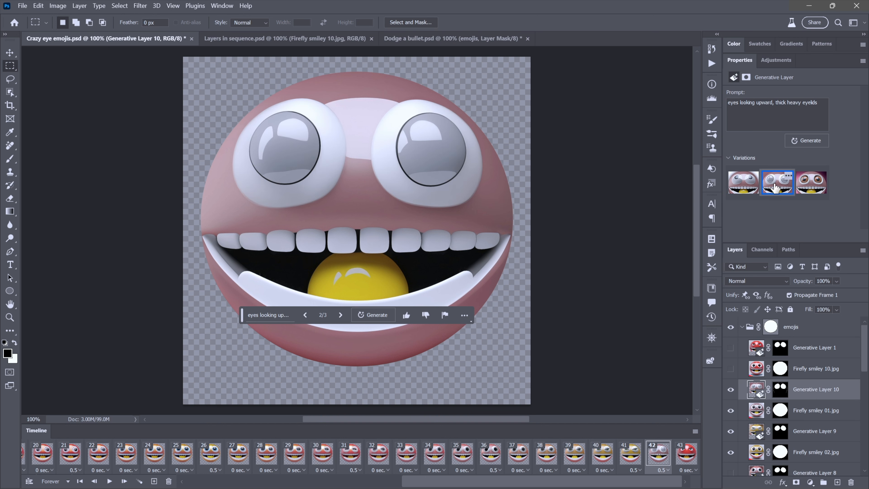
{"action": "left_click", "coordinate": [806, 188]}
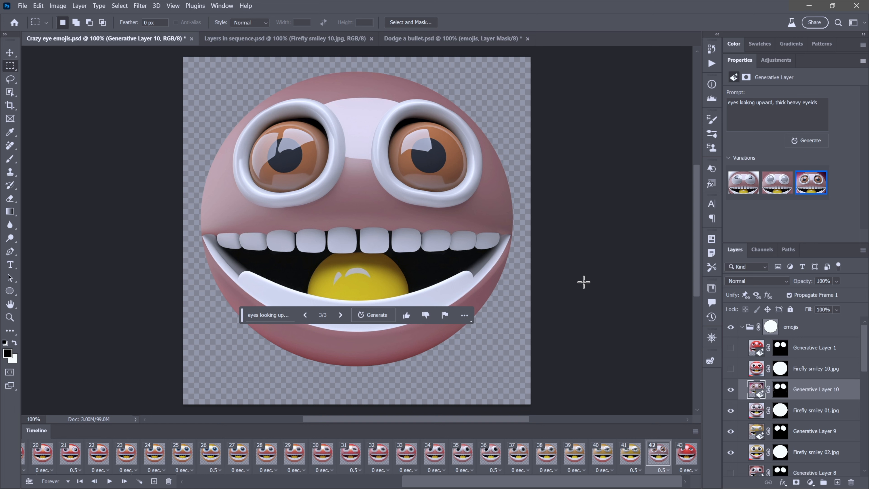
- Tween frame 41 with the next frame, adding 4 frames for all layers with only the Opacity parameter
{"action": "left_click", "coordinate": [631, 459]}
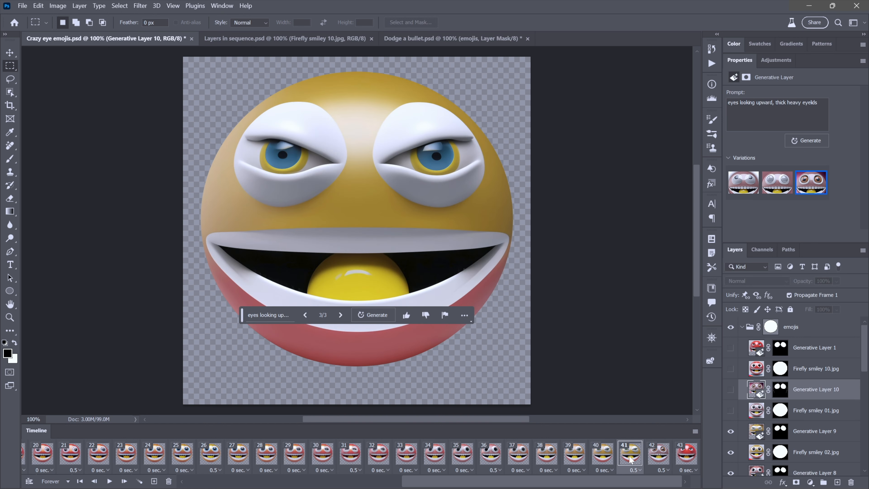
{"action": "left_click", "coordinate": [140, 481]}
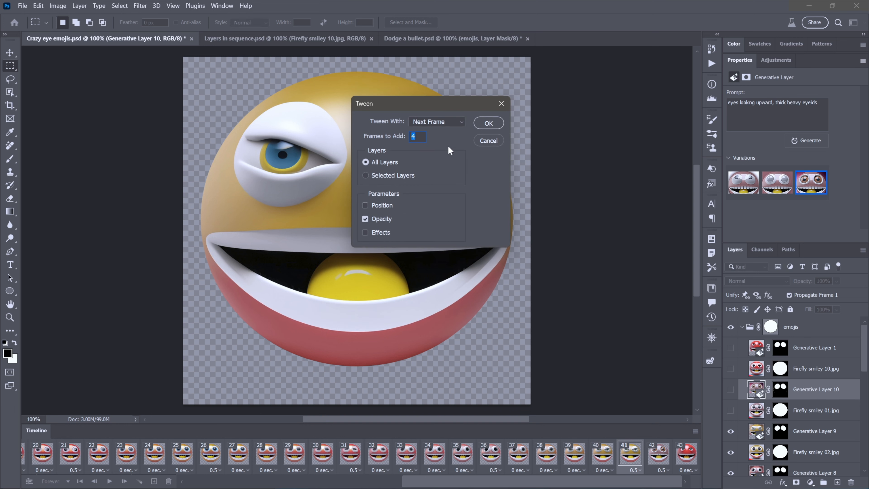
{"action": "left_click", "coordinate": [484, 126]}
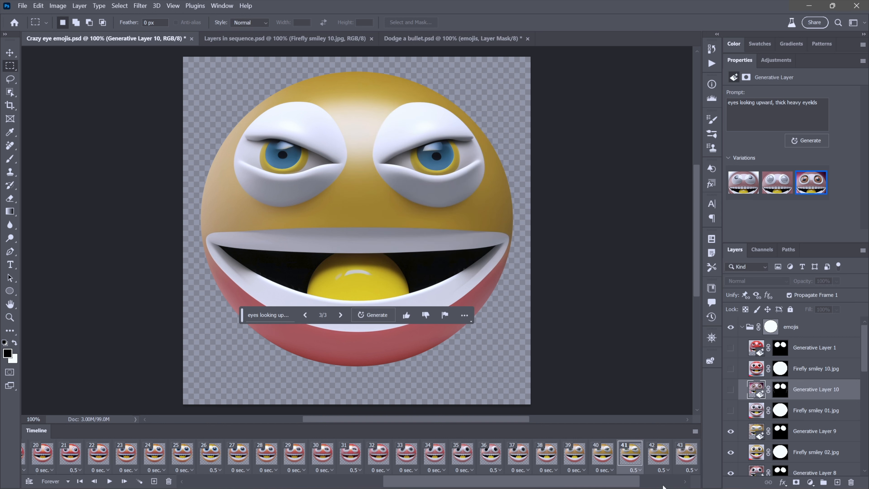
- Tween the brown-eyed key frame 46 with the next frame, adding 4 frames for all layers with only Opacity
{"action": "scroll", "coordinate": [663, 486], "scroll_direction": "right", "scroll_amount": 2}
{"action": "left_click", "coordinate": [659, 457]}
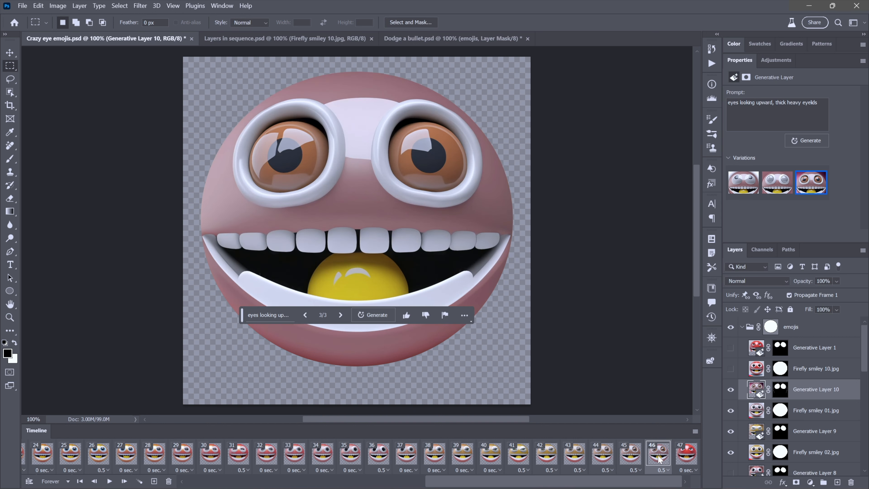
{"action": "left_click", "coordinate": [139, 481]}
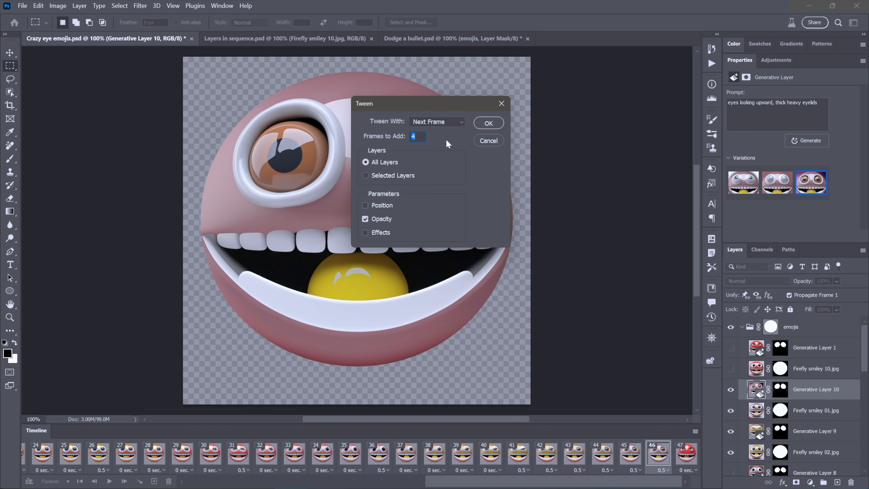
{"action": "left_click", "coordinate": [490, 122]}
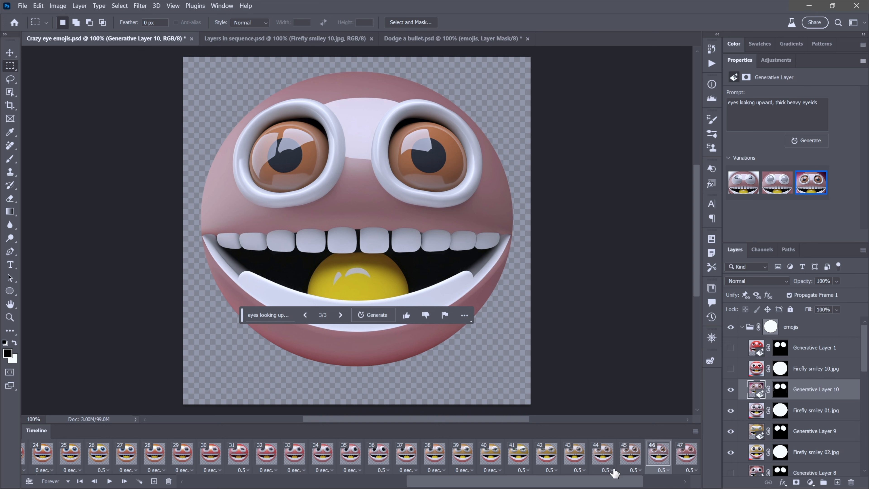
- Check frames 51, 39 and 41 at the end of the animation, and play it back briefly
{"action": "left_click_drag", "start_coordinate": [619, 483], "coordinate": [668, 485]}
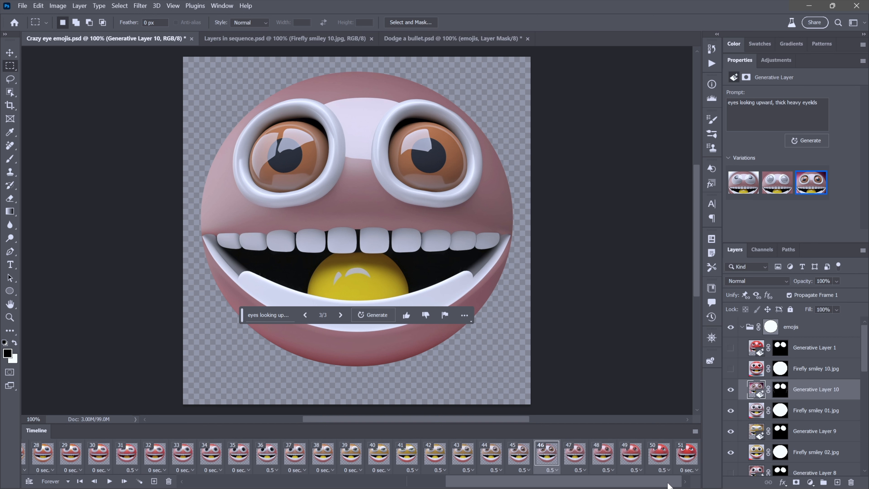
{"action": "left_click", "coordinate": [686, 455]}
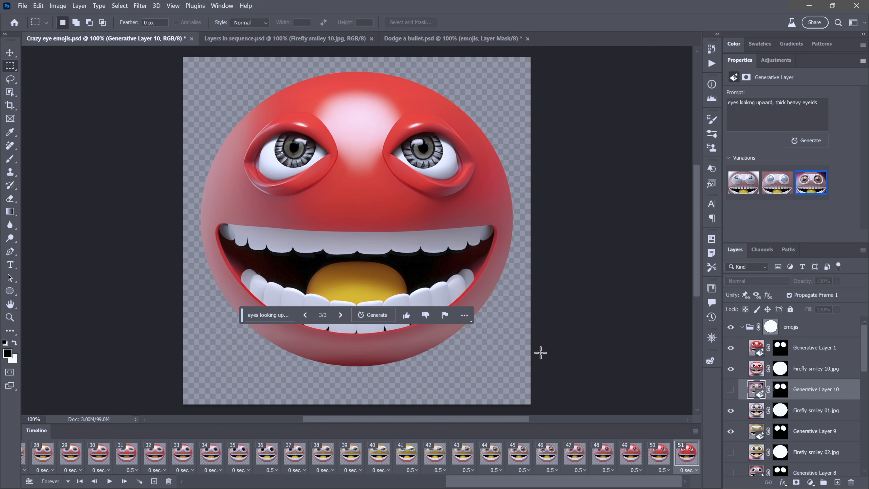
{"action": "left_click", "coordinate": [349, 455]}
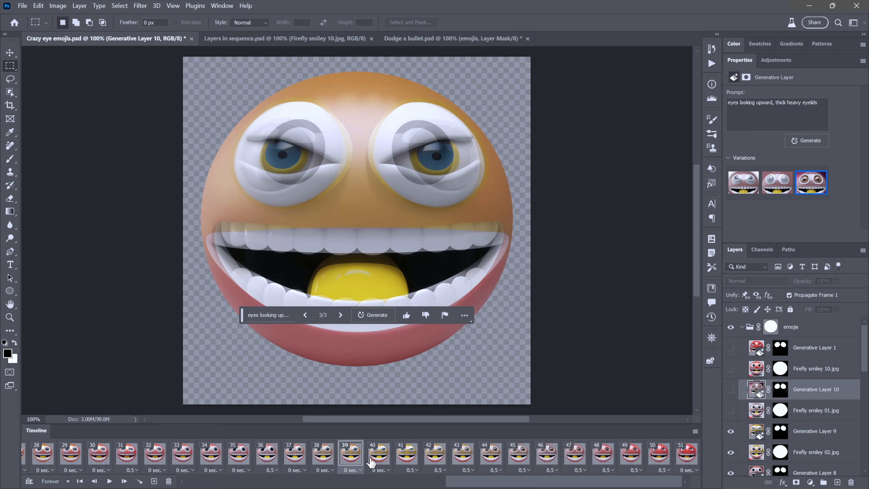
{"action": "left_click", "coordinate": [400, 459]}
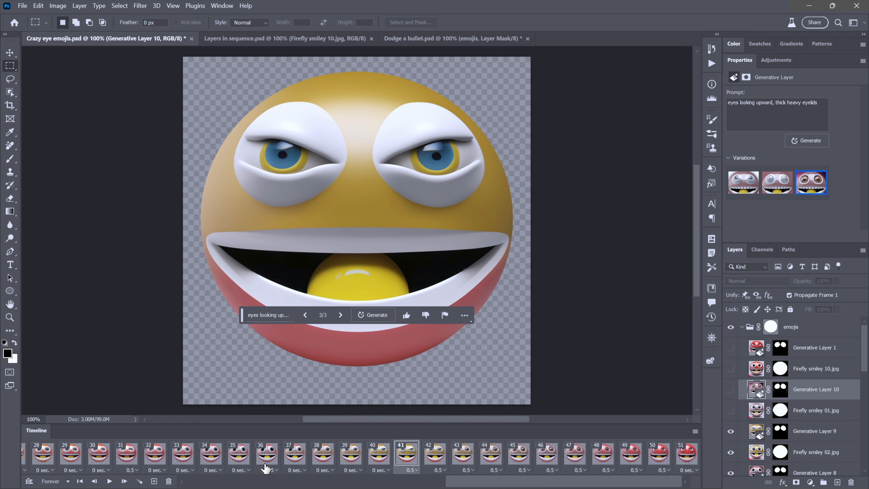
{"action": "left_click", "coordinate": [110, 481]}
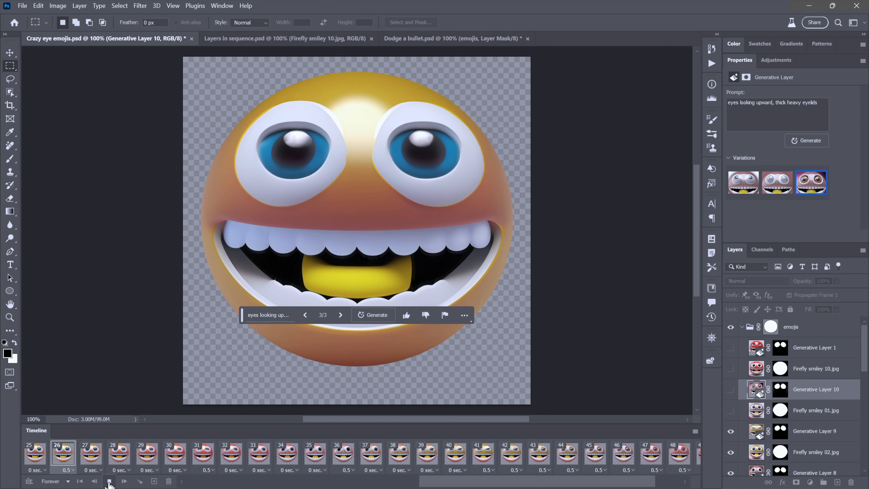
{"action": "left_click", "coordinate": [109, 481]}
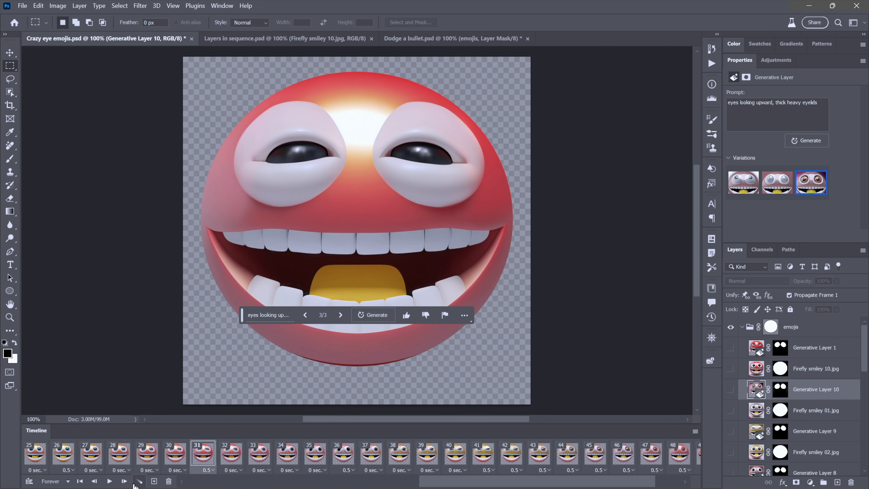
- Set frames 42 through 50, except key frame 46, to no delay
{"action": "left_click_drag", "start_coordinate": [449, 483], "coordinate": [501, 483]}
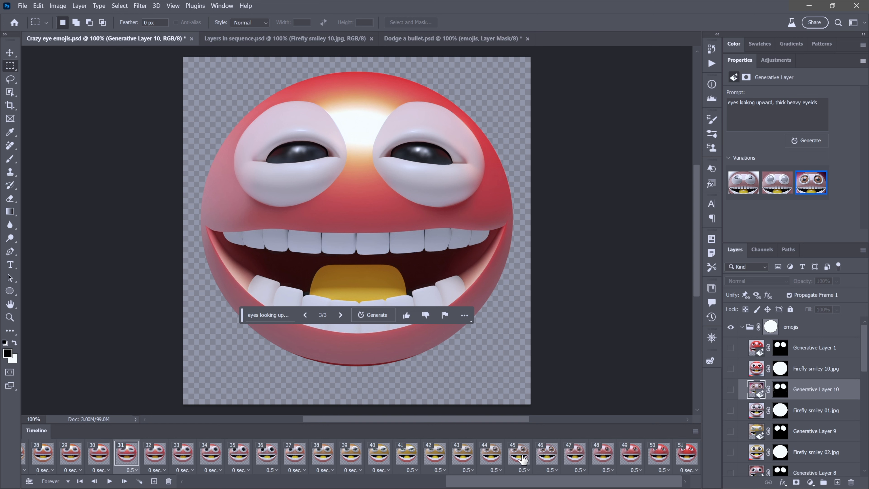
{"action": "left_click", "coordinate": [435, 455]}
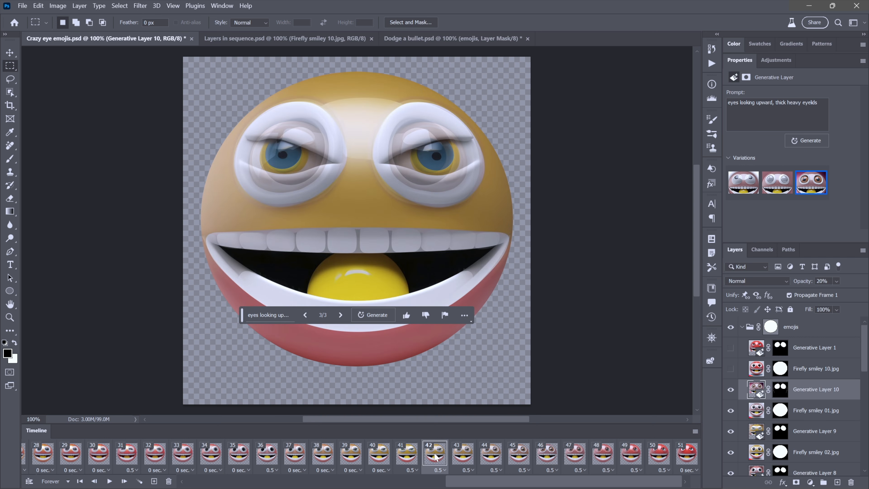
{"action": "left_click", "coordinate": [661, 456], "text": "shift"}
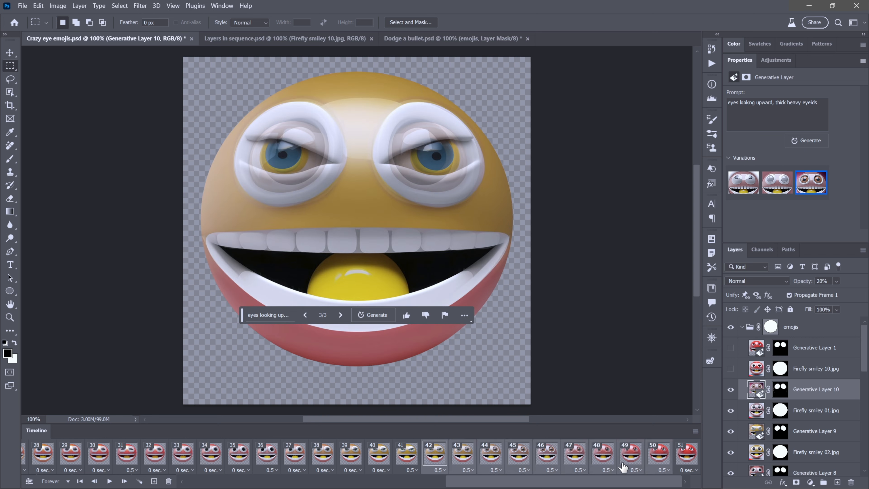
{"action": "left_click", "coordinate": [543, 452], "text": "ctrl"}
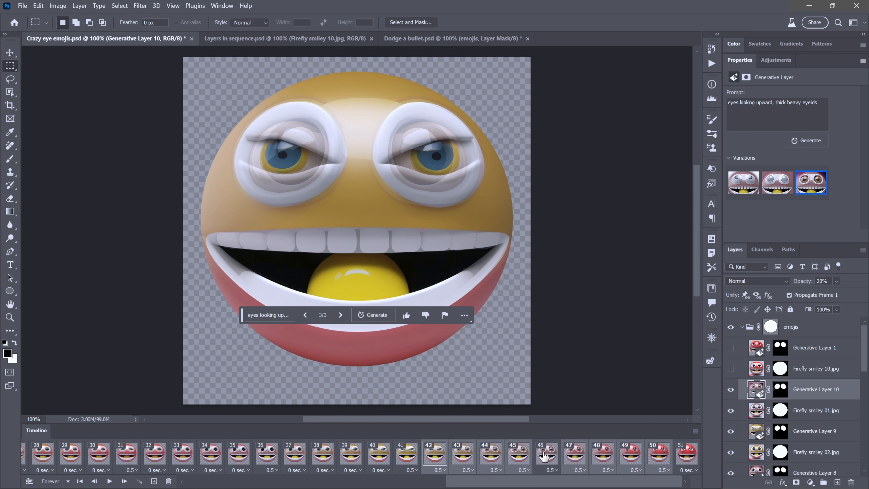
{"action": "left_click", "coordinate": [443, 470]}
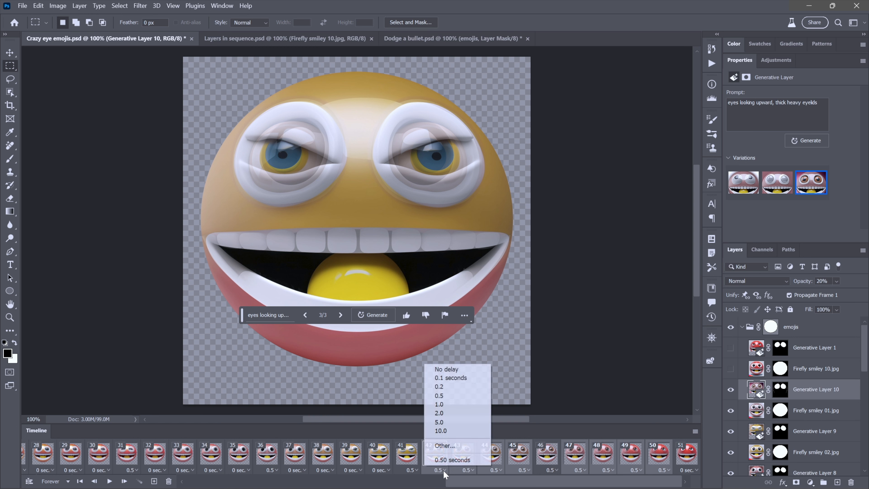
{"action": "left_click", "coordinate": [460, 370]}
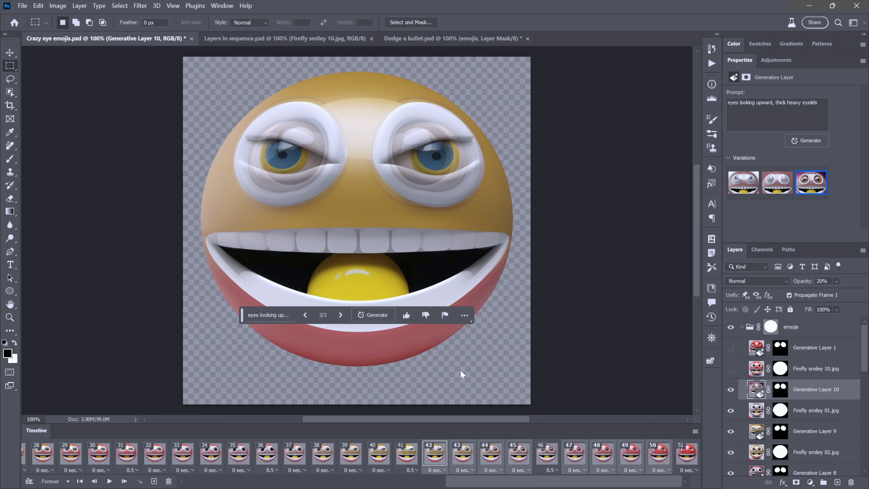
- Play the animation from frame 40 to review the updated frame timing, and stop at frame 21
{"action": "left_click", "coordinate": [378, 453]}
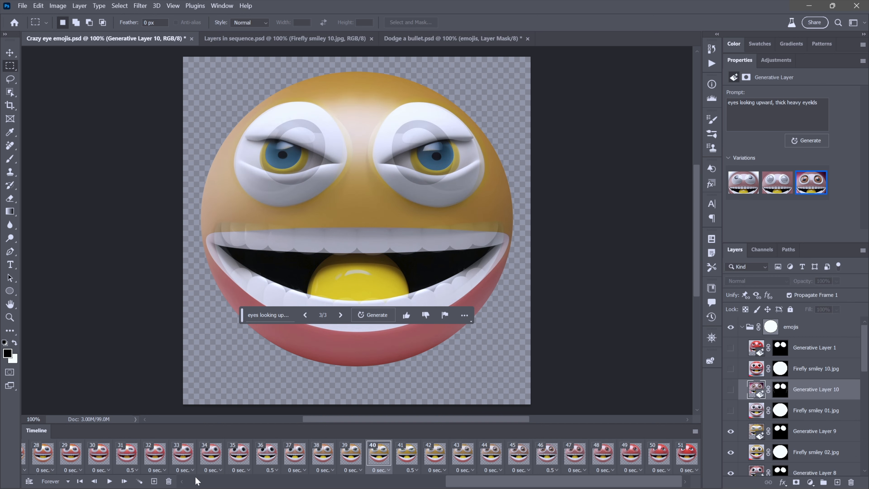
{"action": "left_click", "coordinate": [109, 481]}
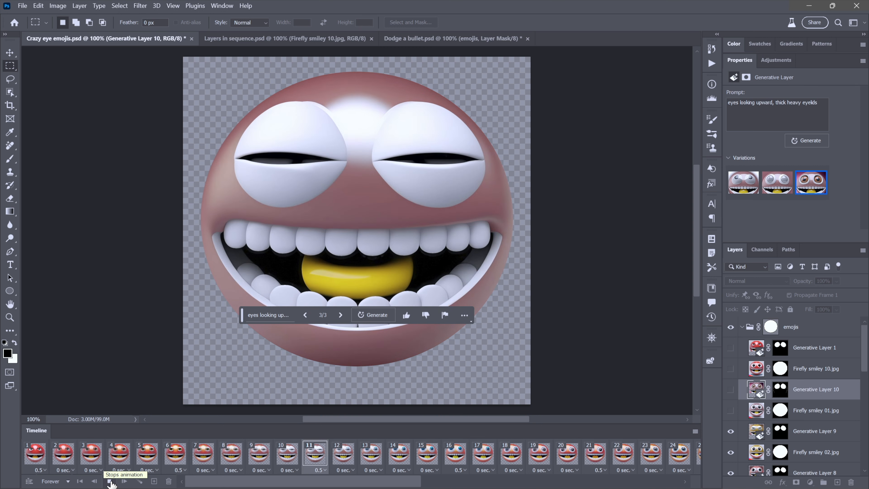
{"action": "left_click", "coordinate": [110, 482]}
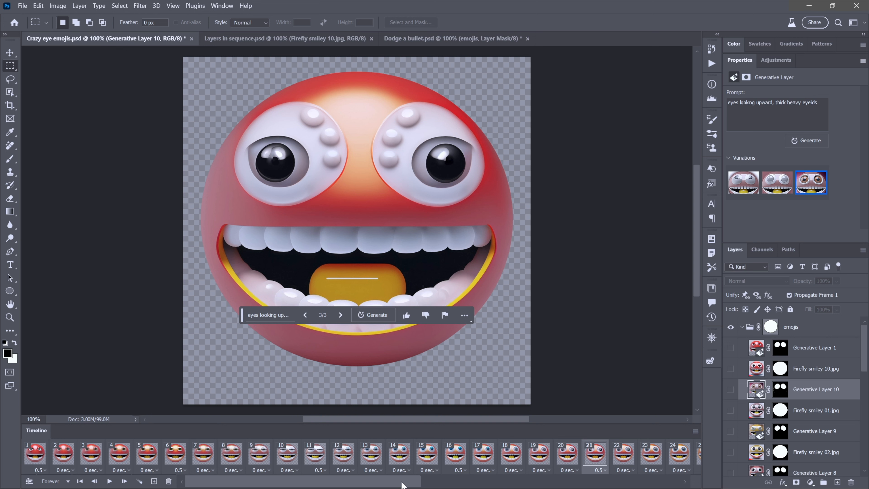
{"action": "left_click_drag", "start_coordinate": [404, 482], "coordinate": [462, 483]}
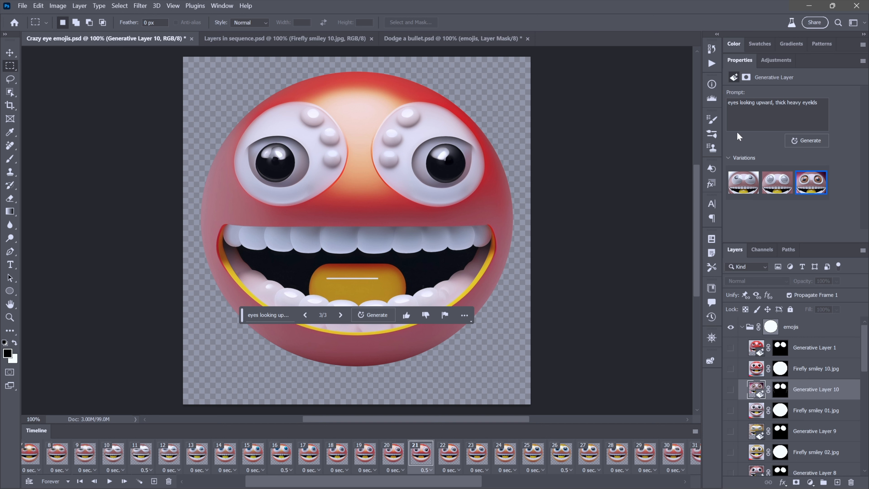
{"action": "left_click", "coordinate": [739, 187]}
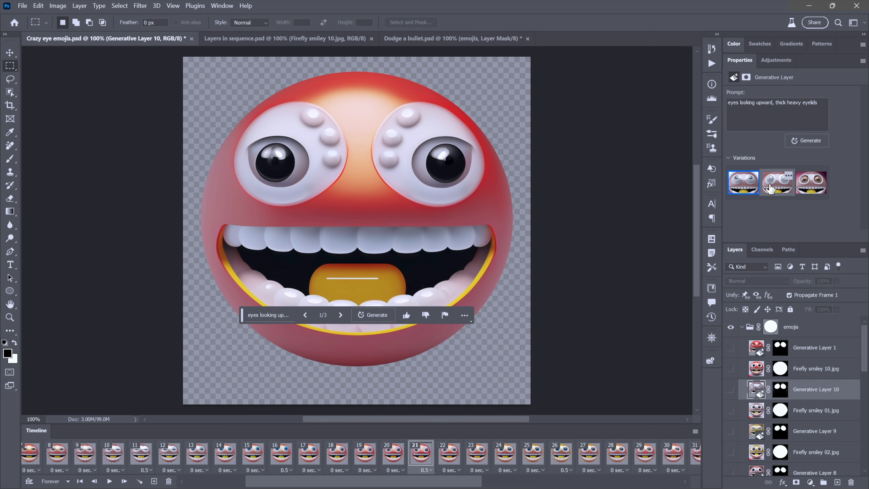
{"action": "key", "text": "ctrl+z"}
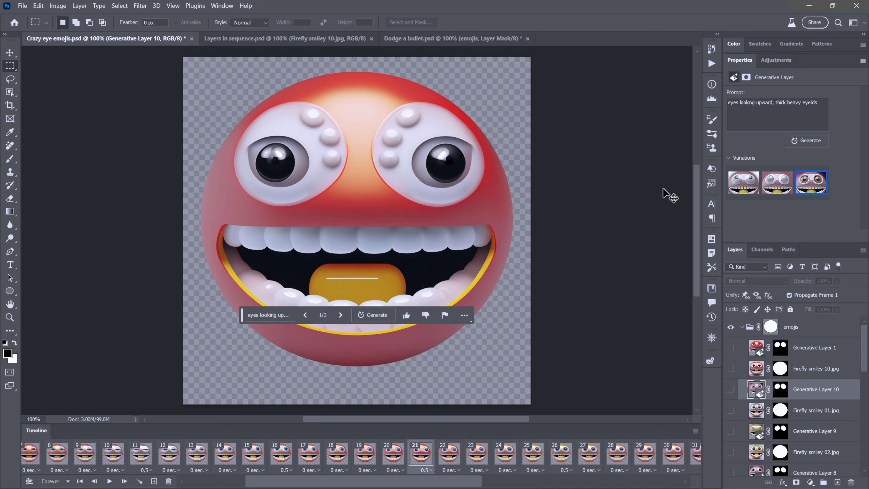
- Select Generative Layer 5, toggle its visibility, and preview its first and third eye variations
{"action": "scroll", "coordinate": [774, 399], "scroll_direction": "down", "scroll_amount": 10}
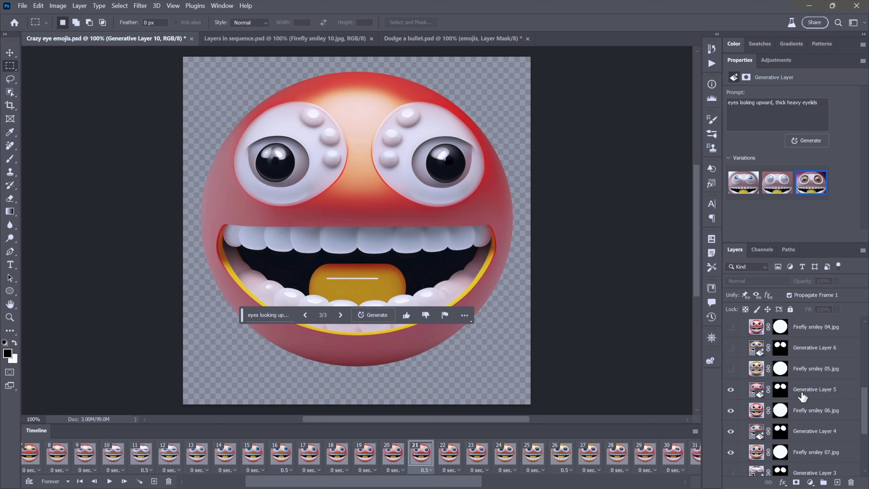
{"action": "left_click", "coordinate": [802, 394]}
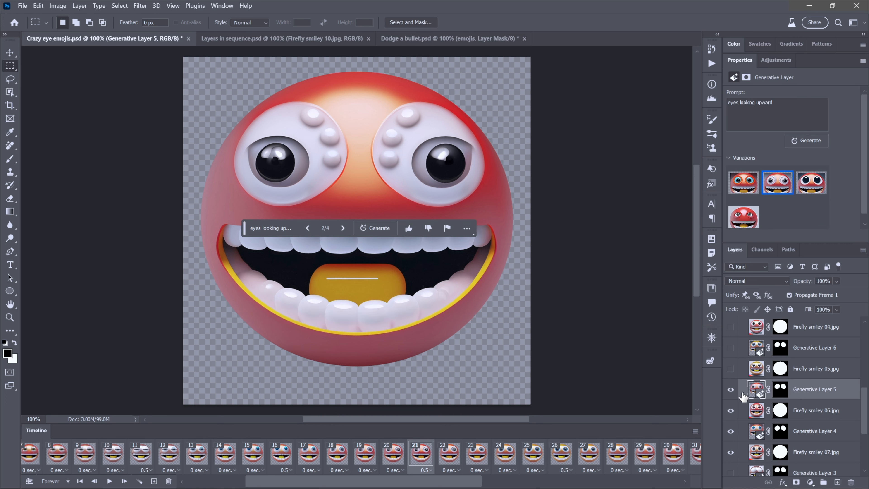
{"action": "left_click", "coordinate": [730, 391]}
{"action": "left_click", "coordinate": [730, 390]}
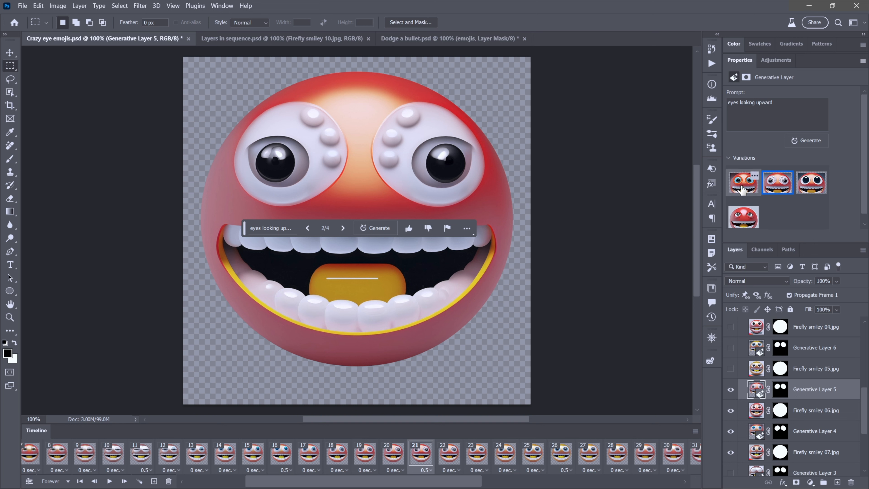
{"action": "left_click", "coordinate": [743, 189]}
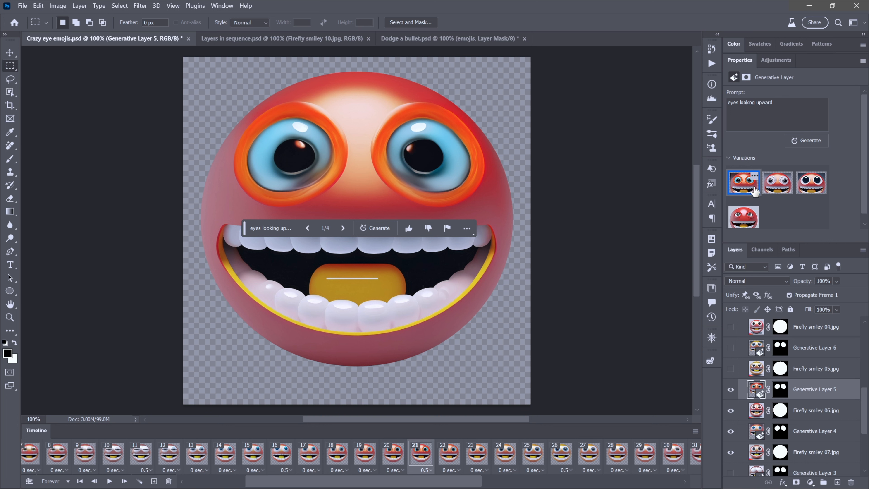
{"action": "left_click", "coordinate": [810, 189]}
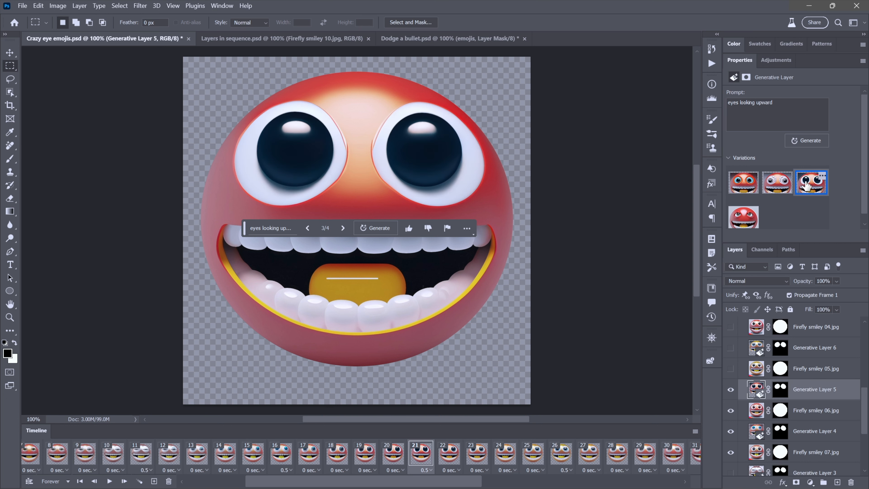
- Regenerate Generative Layer 5 with the prompt "eyes looking upward, thick heavy eyelids", compare the new variations and choose the first one
{"action": "key", "text": "ctrl+a"}
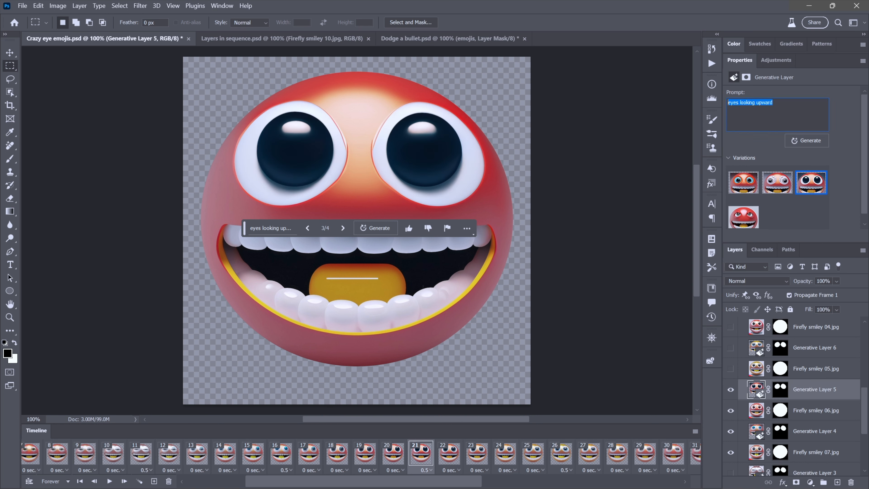
{"action": "type", "text": "eyes looking upward, thick heavy eyelids"}
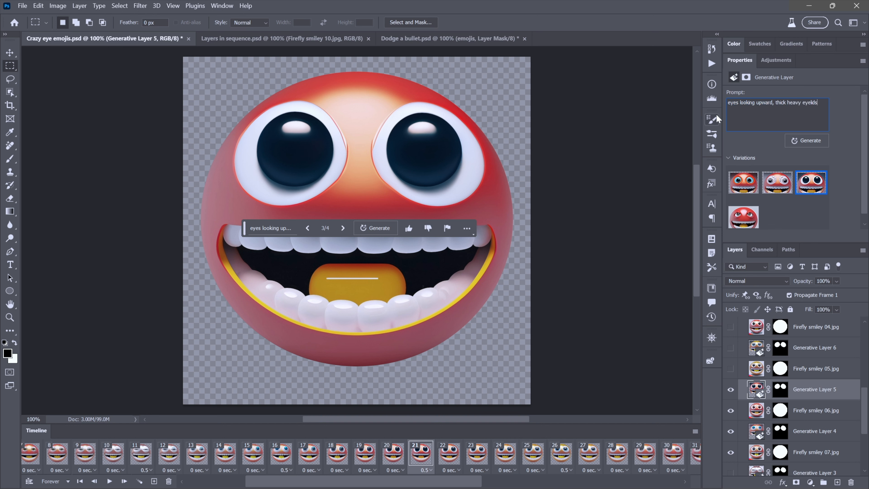
{"action": "left_click", "coordinate": [811, 140]}
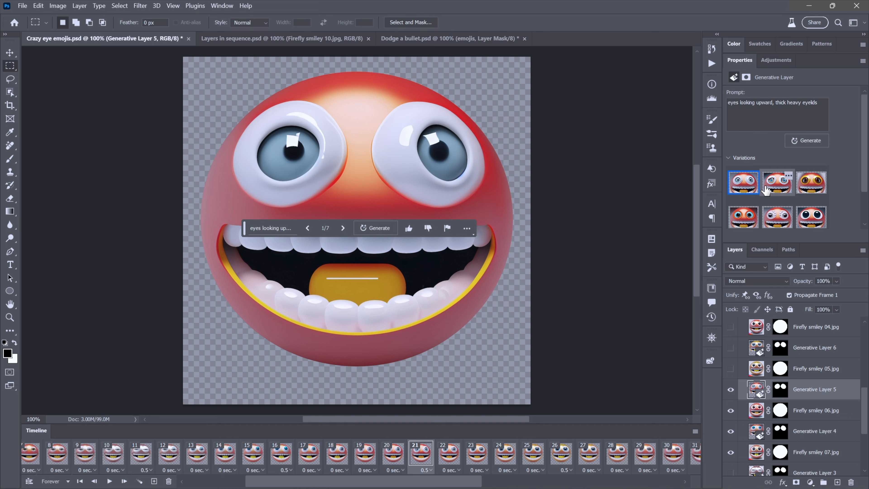
{"action": "left_click", "coordinate": [776, 186]}
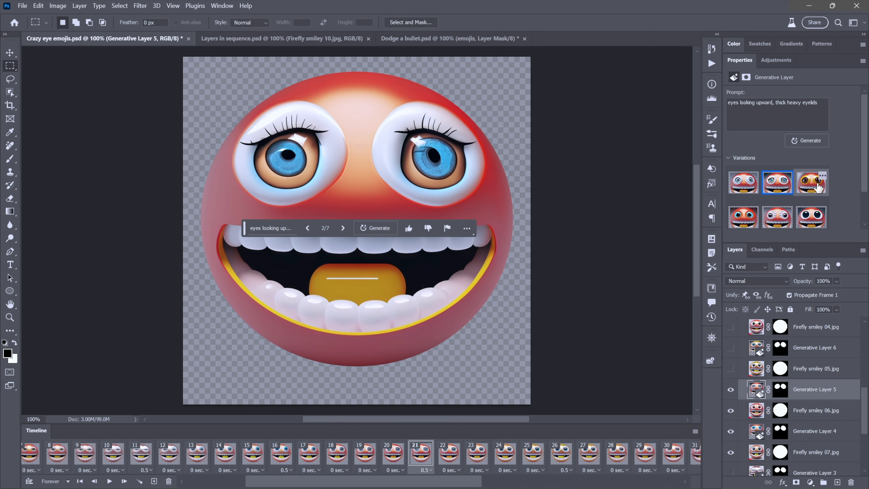
{"action": "left_click", "coordinate": [818, 188]}
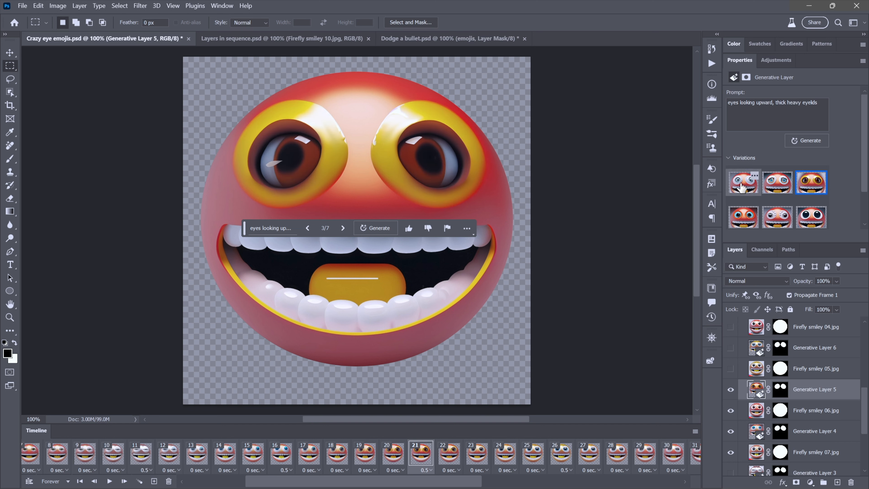
{"action": "left_click", "coordinate": [741, 187]}
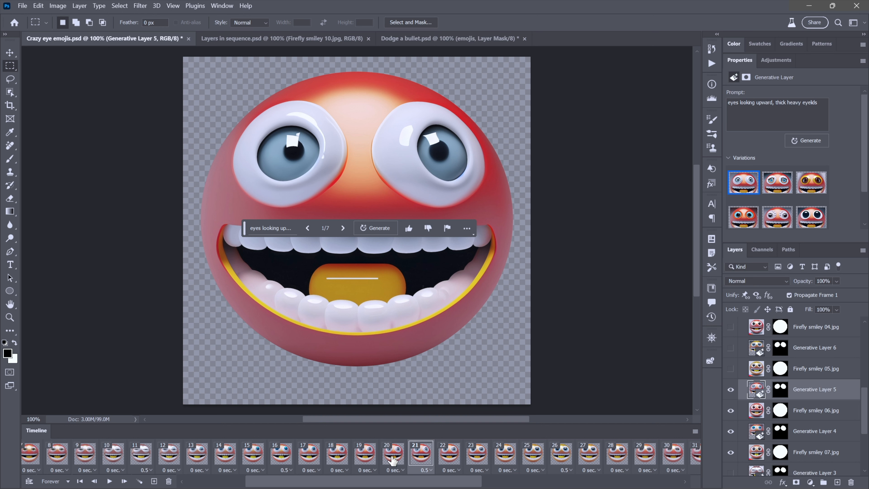
- Step back through tweened frames 20 to 17 to examine the eye transition, and return to frame 21
{"action": "left_click", "coordinate": [394, 457]}
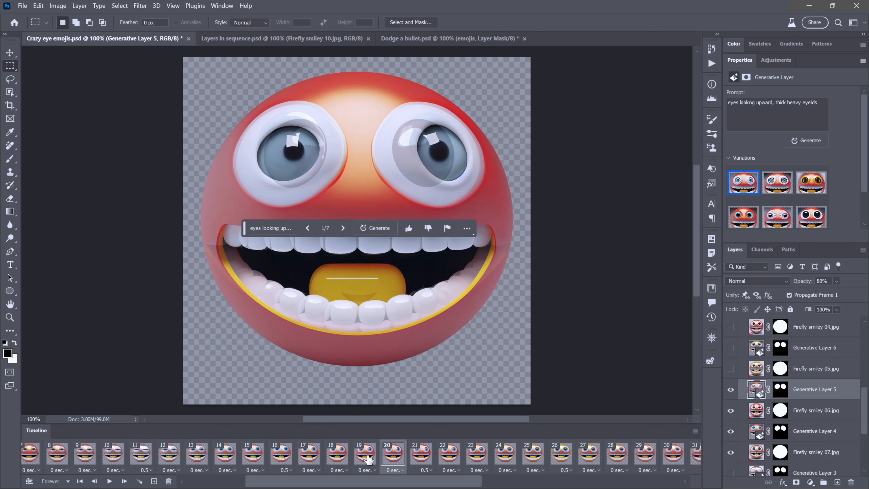
{"action": "left_click", "coordinate": [365, 458]}
{"action": "left_click", "coordinate": [335, 460]}
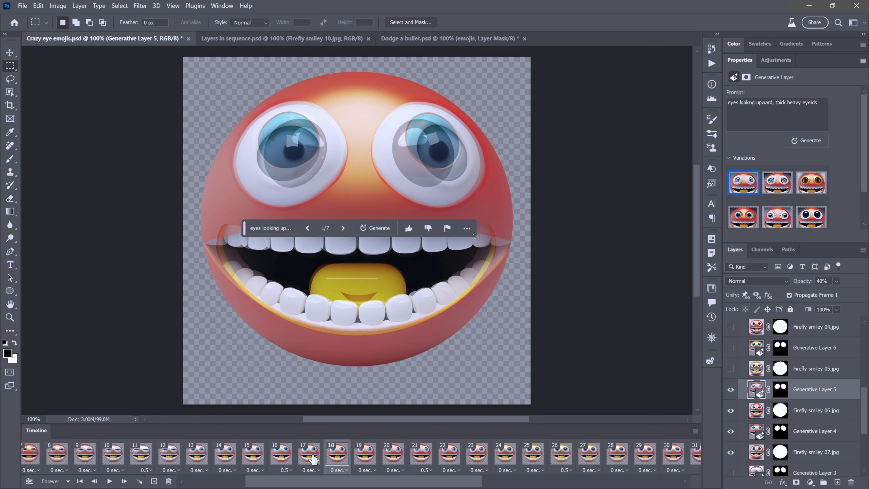
{"action": "left_click", "coordinate": [313, 460]}
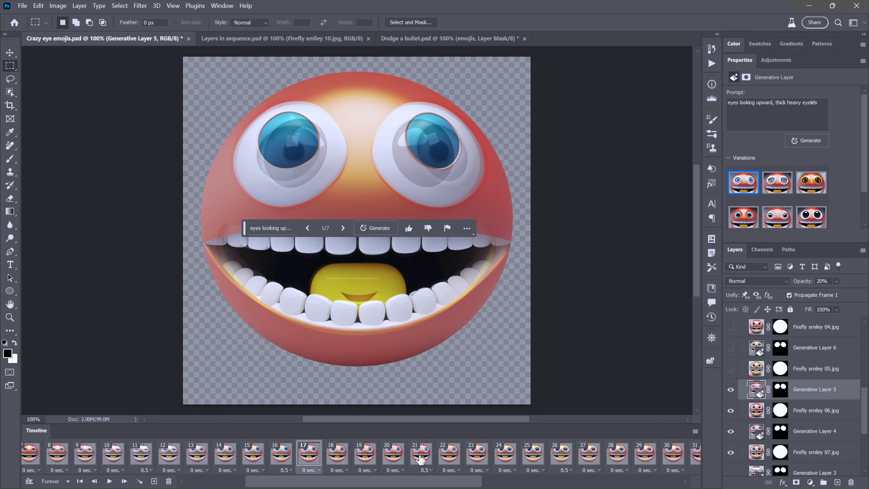
{"action": "left_click", "coordinate": [420, 459]}
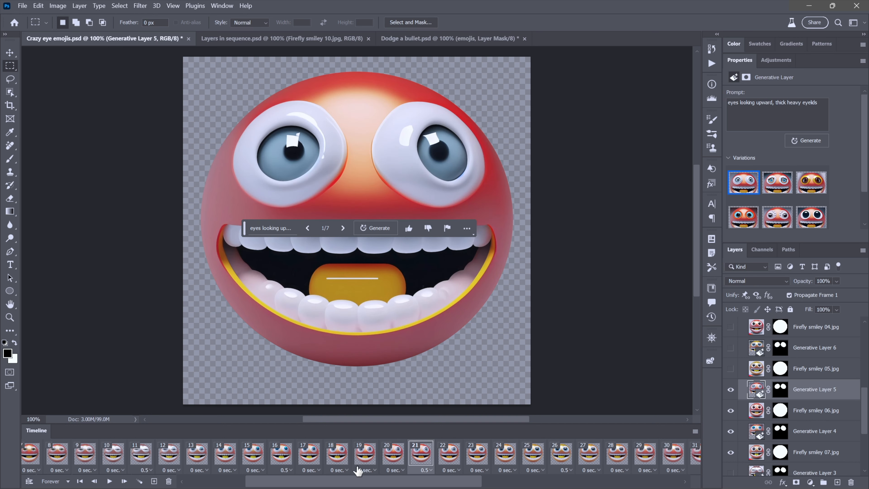
- Delete the tweened frames 17 to 20 and 22 to 25, keeping frame 21
{"action": "left_click", "coordinate": [307, 455]}
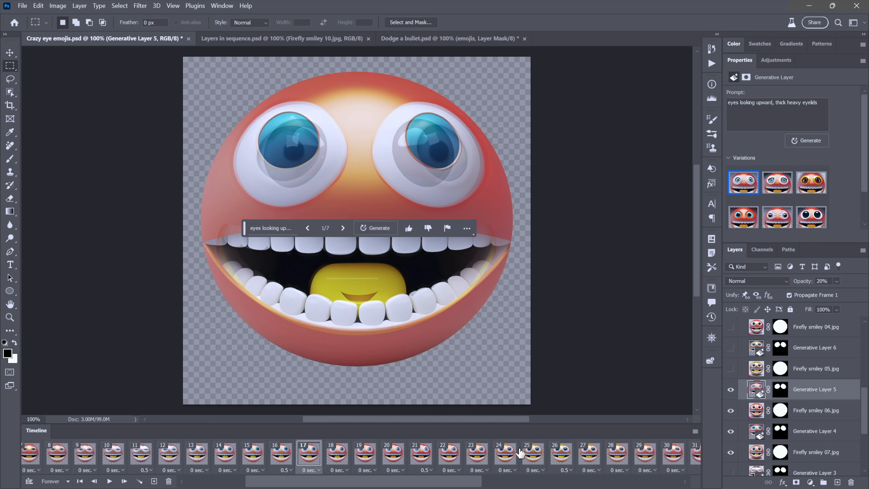
{"action": "left_click", "coordinate": [534, 455], "text": "shift"}
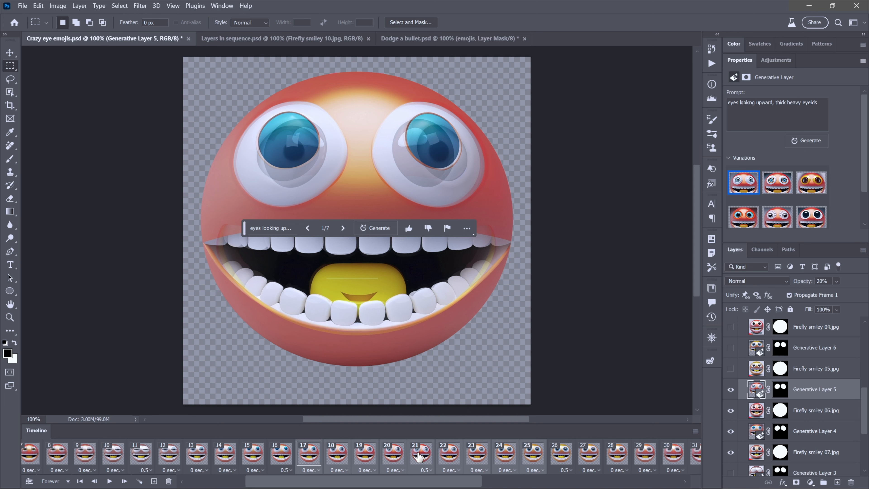
{"action": "left_click", "coordinate": [419, 456], "text": "ctrl"}
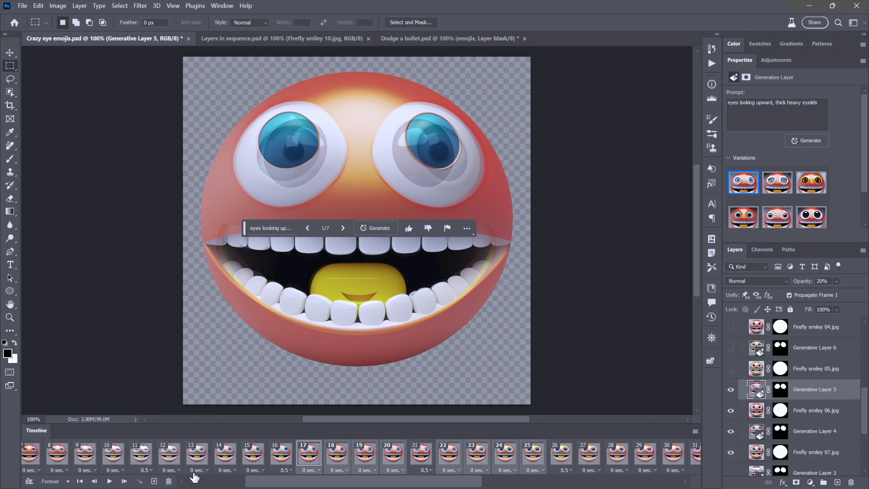
{"action": "left_click", "coordinate": [169, 481]}
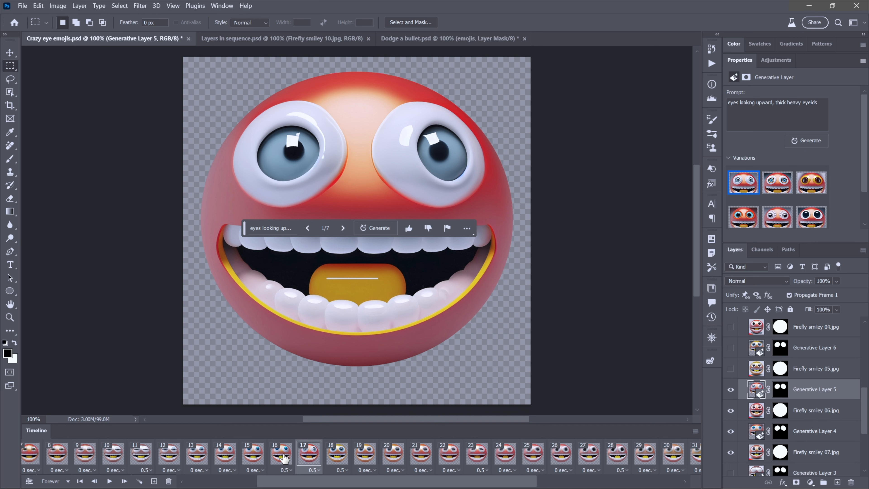
- Tween frame 16 and frame 21 each with its next frame, adding 4 frames per transition for all layers with only Opacity enabled
{"action": "left_click", "coordinate": [282, 453]}
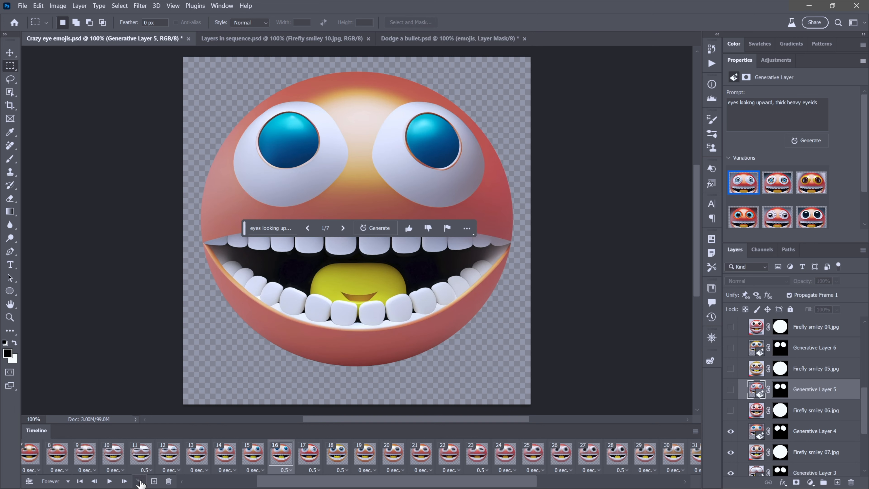
{"action": "left_click", "coordinate": [139, 482]}
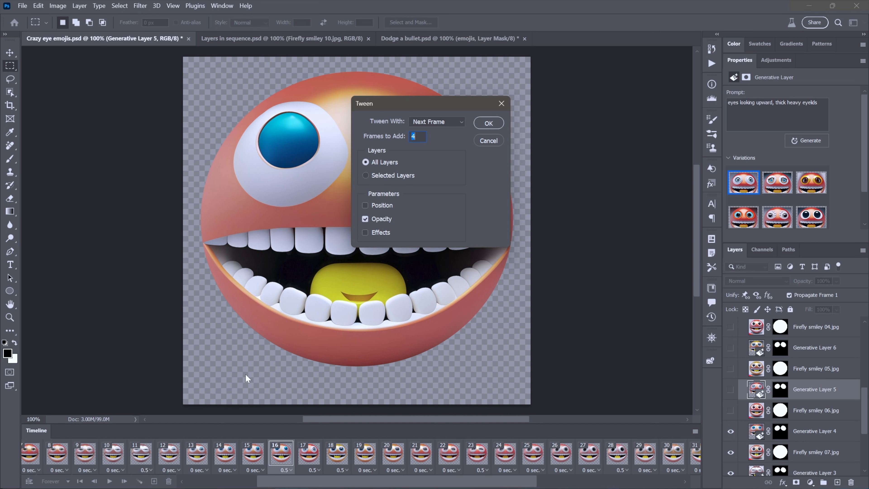
{"action": "key", "text": "Return"}
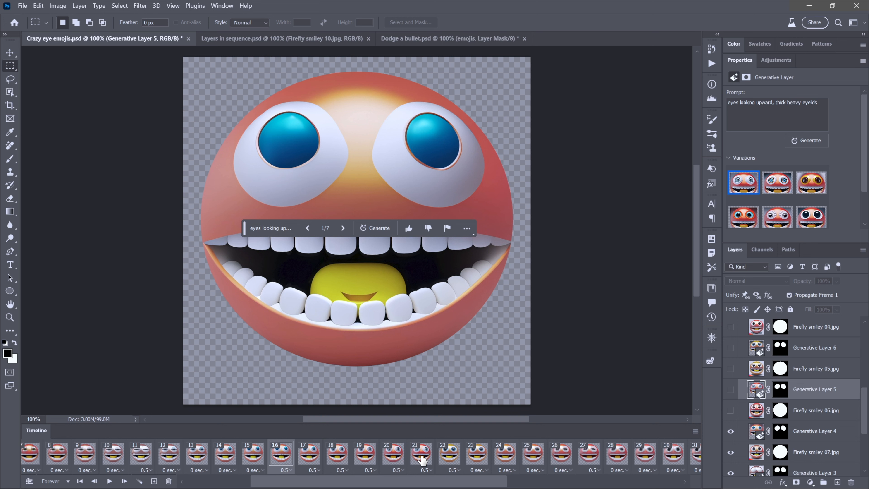
{"action": "left_click", "coordinate": [423, 459]}
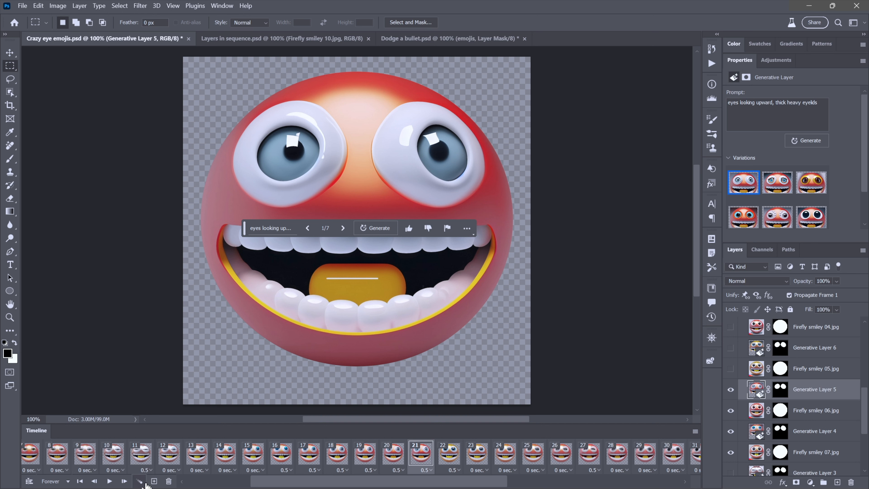
{"action": "left_click", "coordinate": [139, 483]}
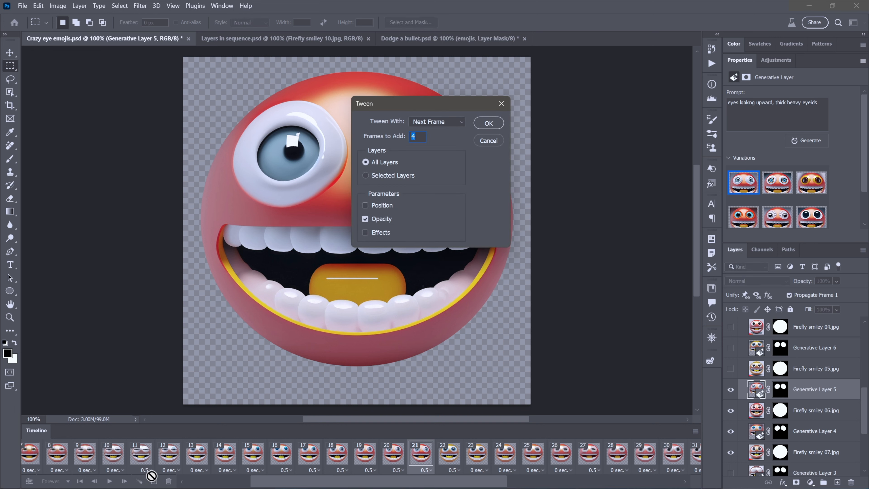
{"action": "key", "text": "Return"}
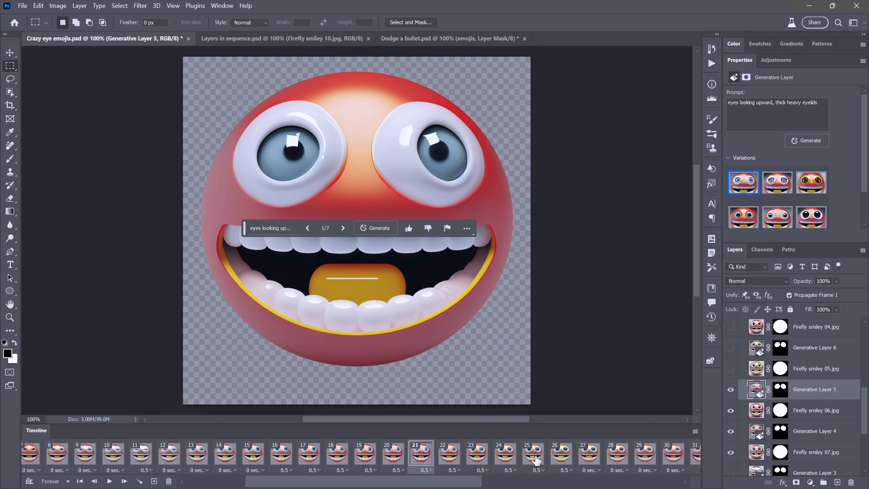
- Set the new tweened frames 17 to 20 and 22 to 25 to No delay, excluding frame 21
{"action": "left_click", "coordinate": [533, 454]}
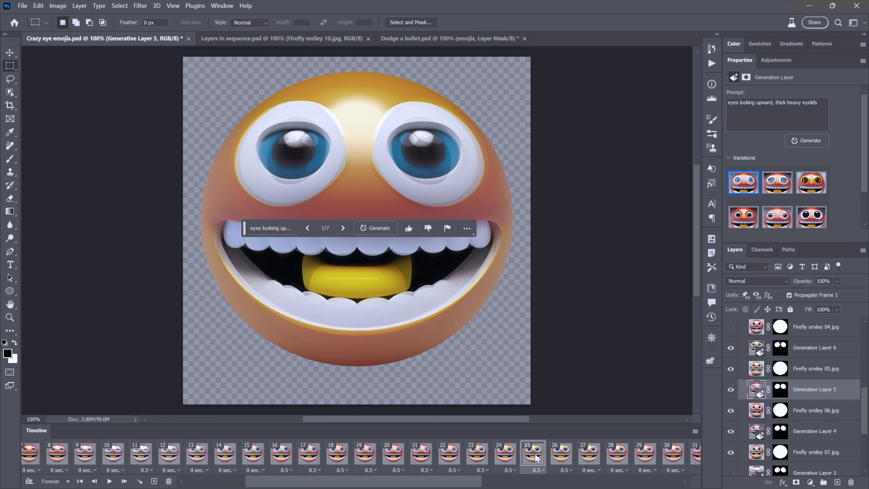
{"action": "left_click", "coordinate": [307, 460], "text": "shift"}
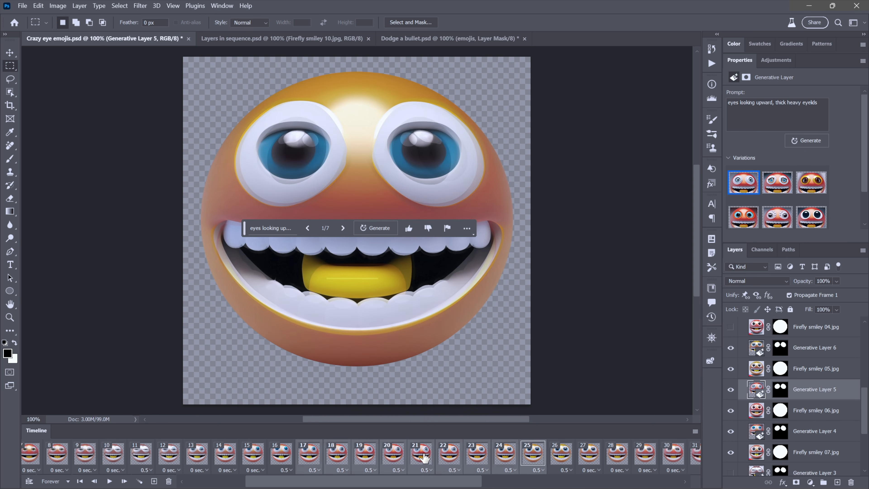
{"action": "left_click", "coordinate": [424, 457], "text": "ctrl"}
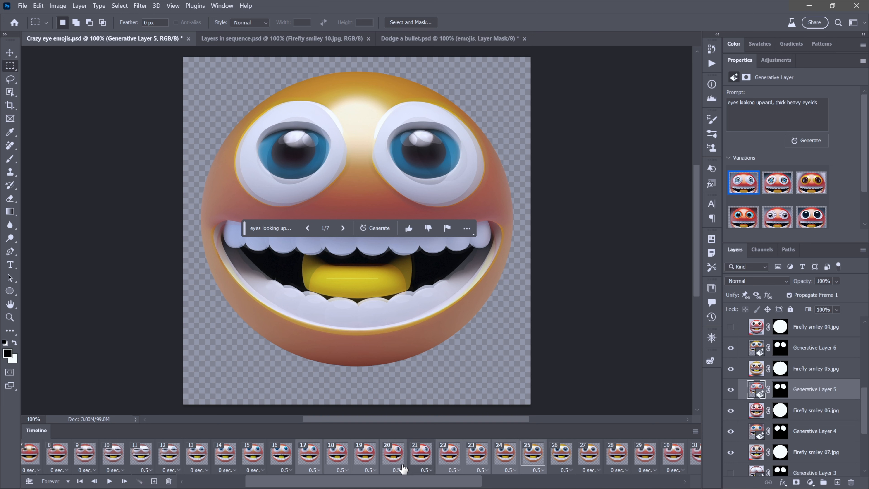
{"action": "left_click", "coordinate": [397, 470]}
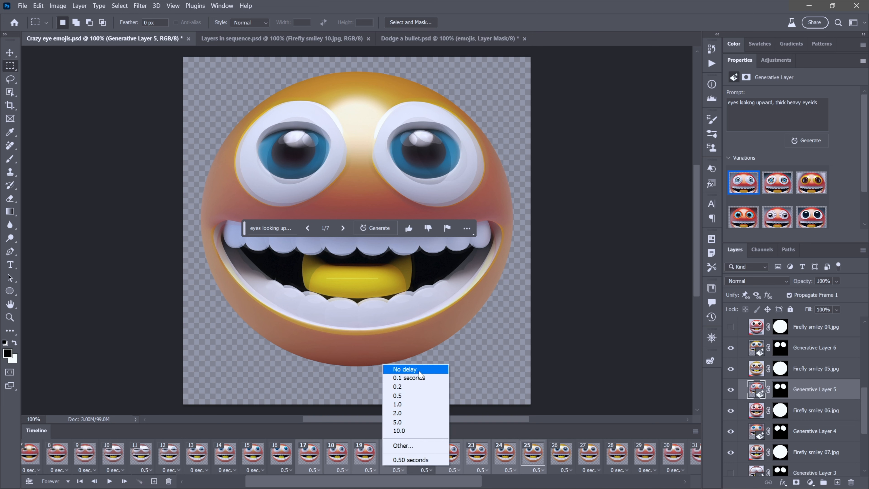
{"action": "left_click", "coordinate": [418, 370]}
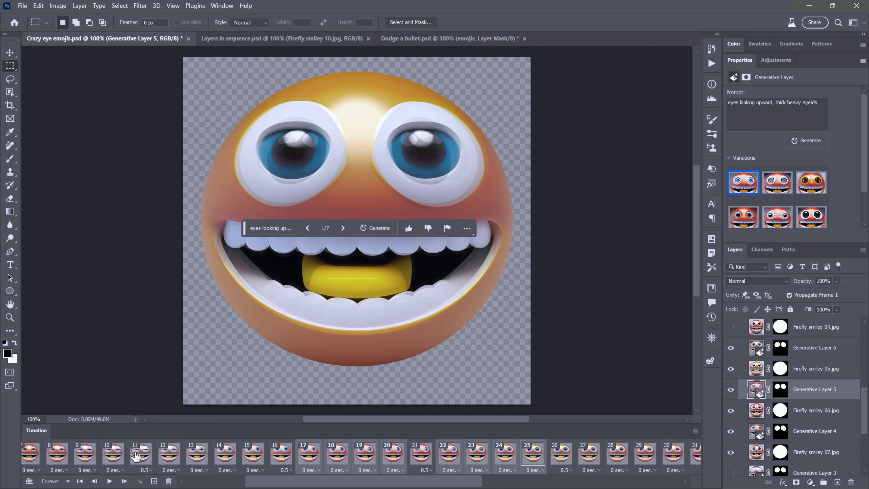
- Move the contextual task bar off the smiley's mouth and play the animation from frame 11 to review the rebuilt transitions
{"action": "left_click", "coordinate": [137, 455]}
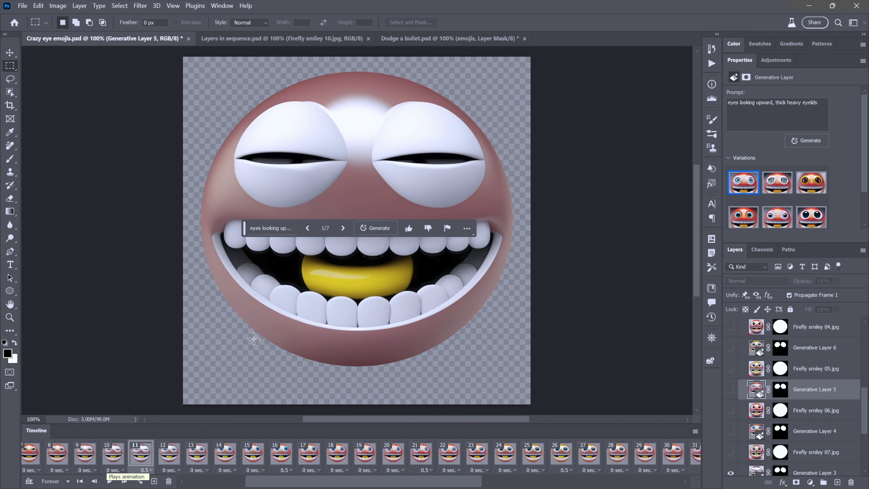
{"action": "left_click_drag", "start_coordinate": [245, 237], "coordinate": [429, 391]}
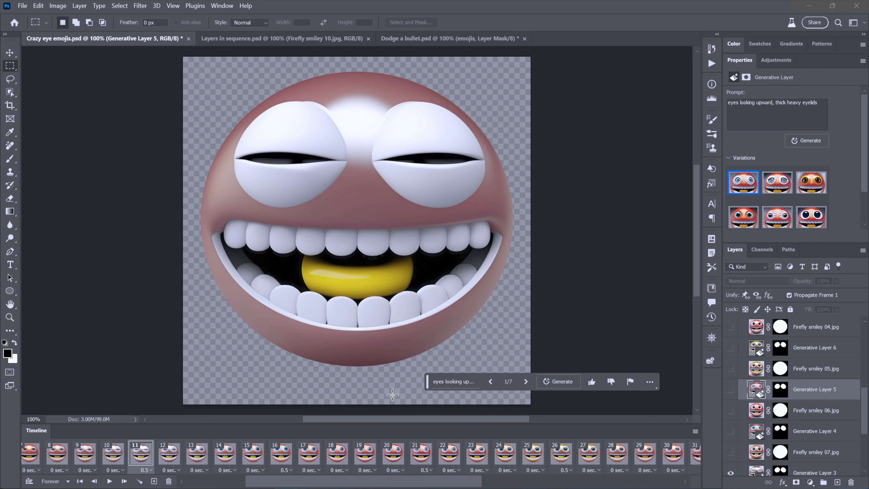
{"action": "left_click", "coordinate": [110, 481]}
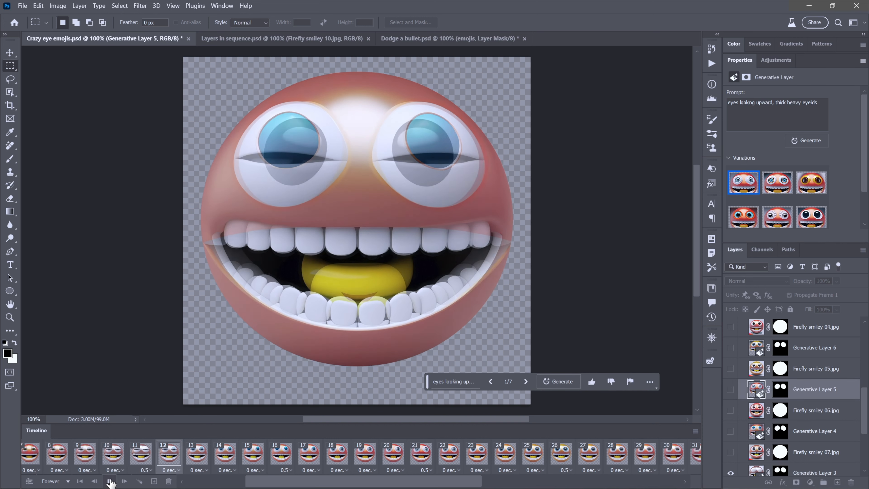